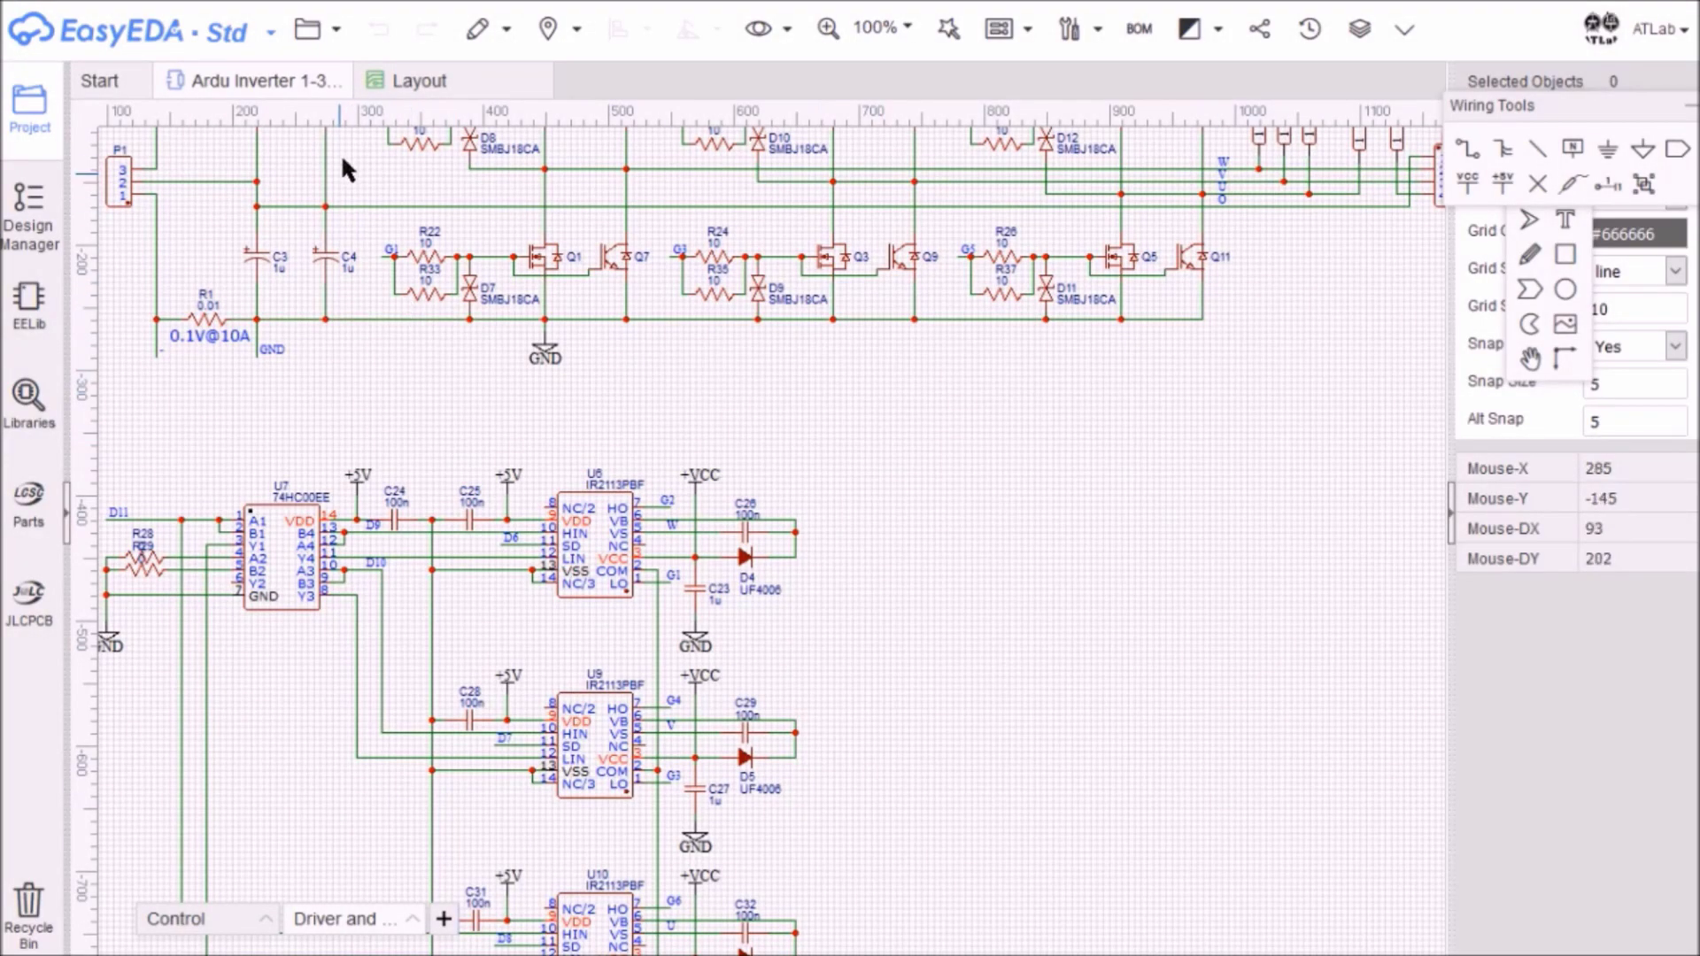
# Make BottomLayer active in the Layout, then select Q8 in the schematic to cross-probe it.
pyautogui.click(393, 90)
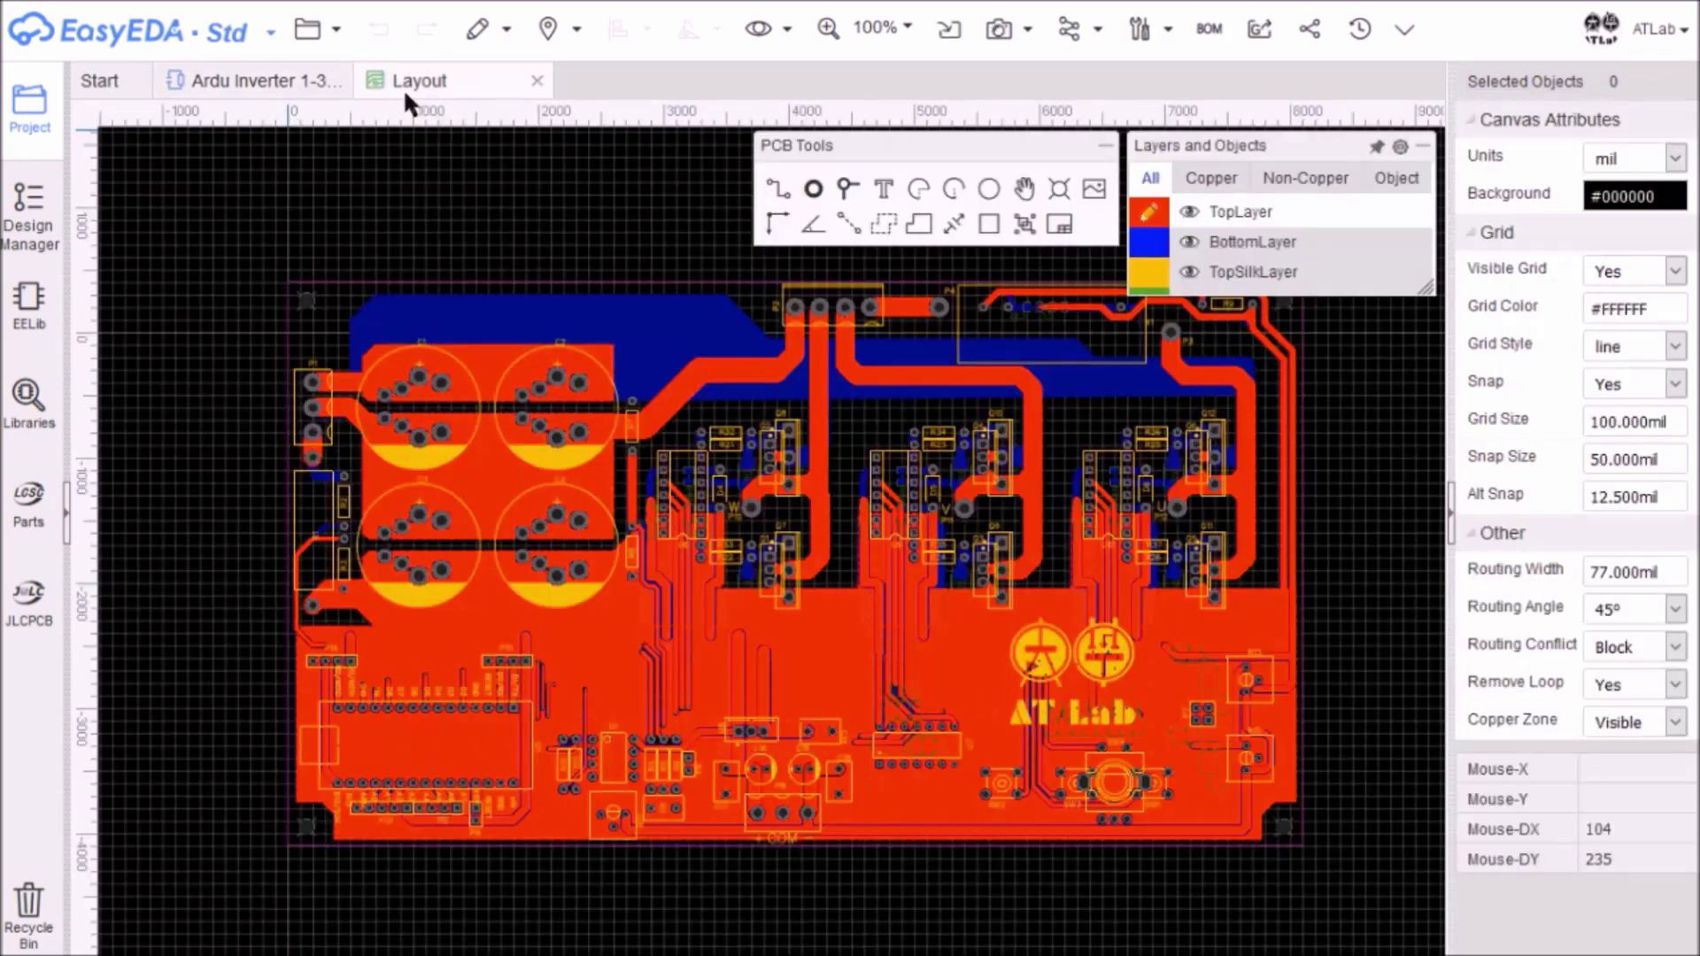
pyautogui.click(1161, 242)
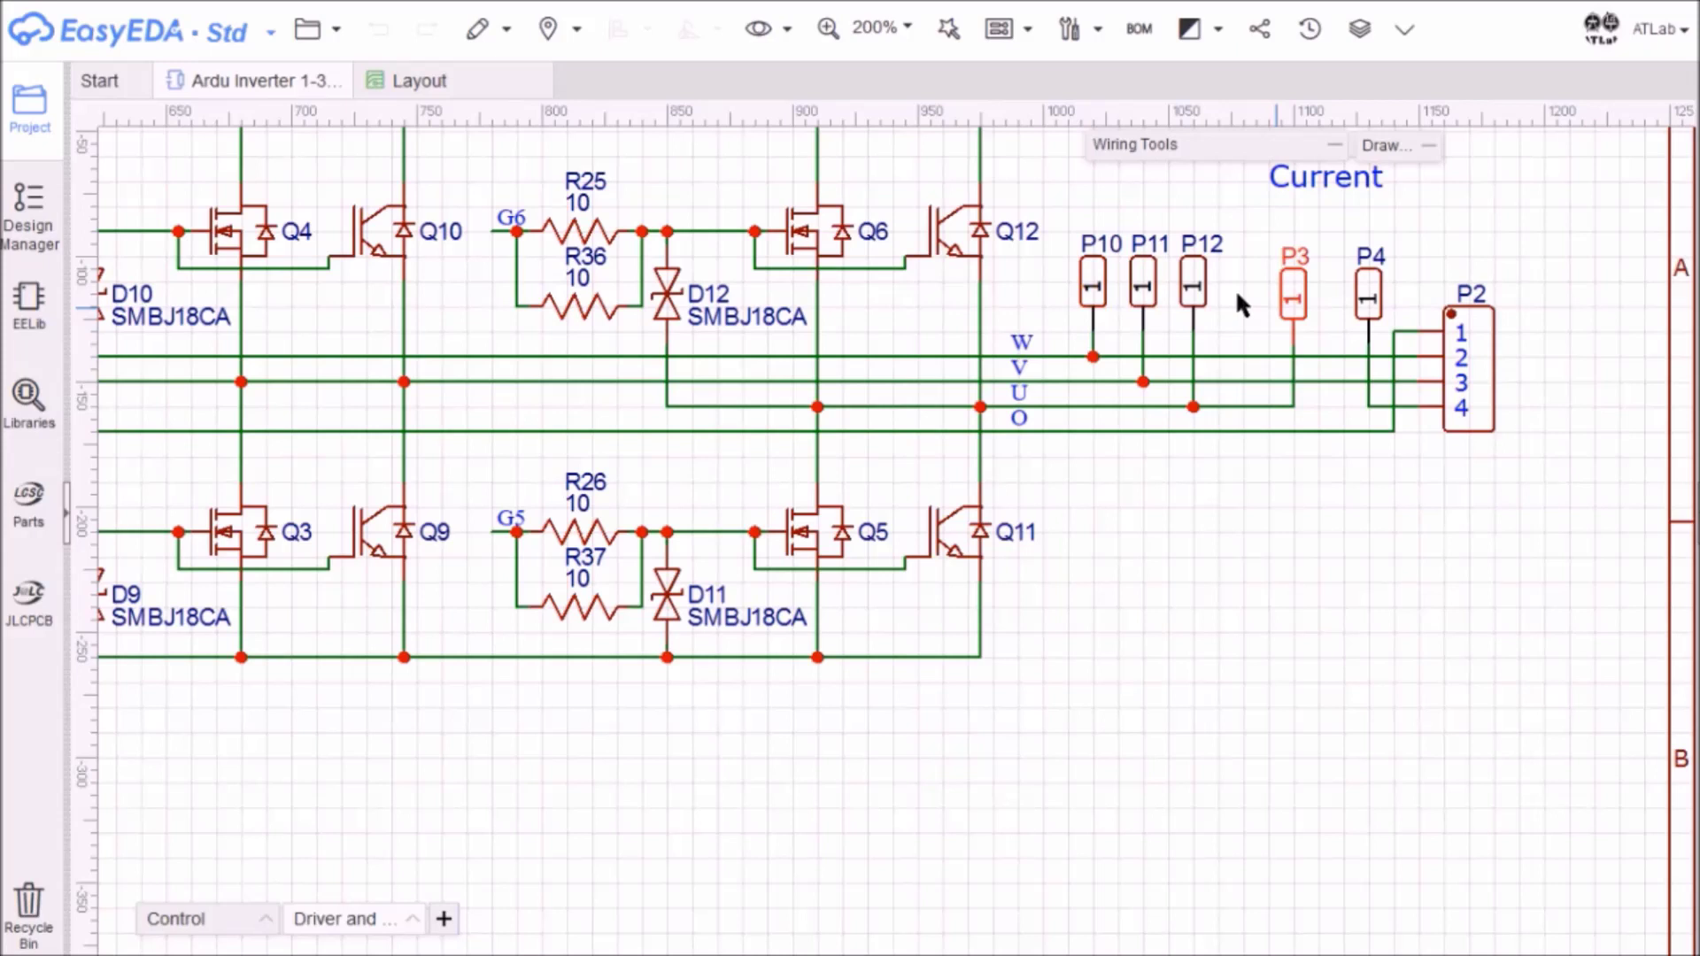
pyautogui.moveTo(528, 423)
pyautogui.mouseDown()
pyautogui.moveTo(798, 520)
pyautogui.moveTo(1147, 539)
pyautogui.mouseUp()
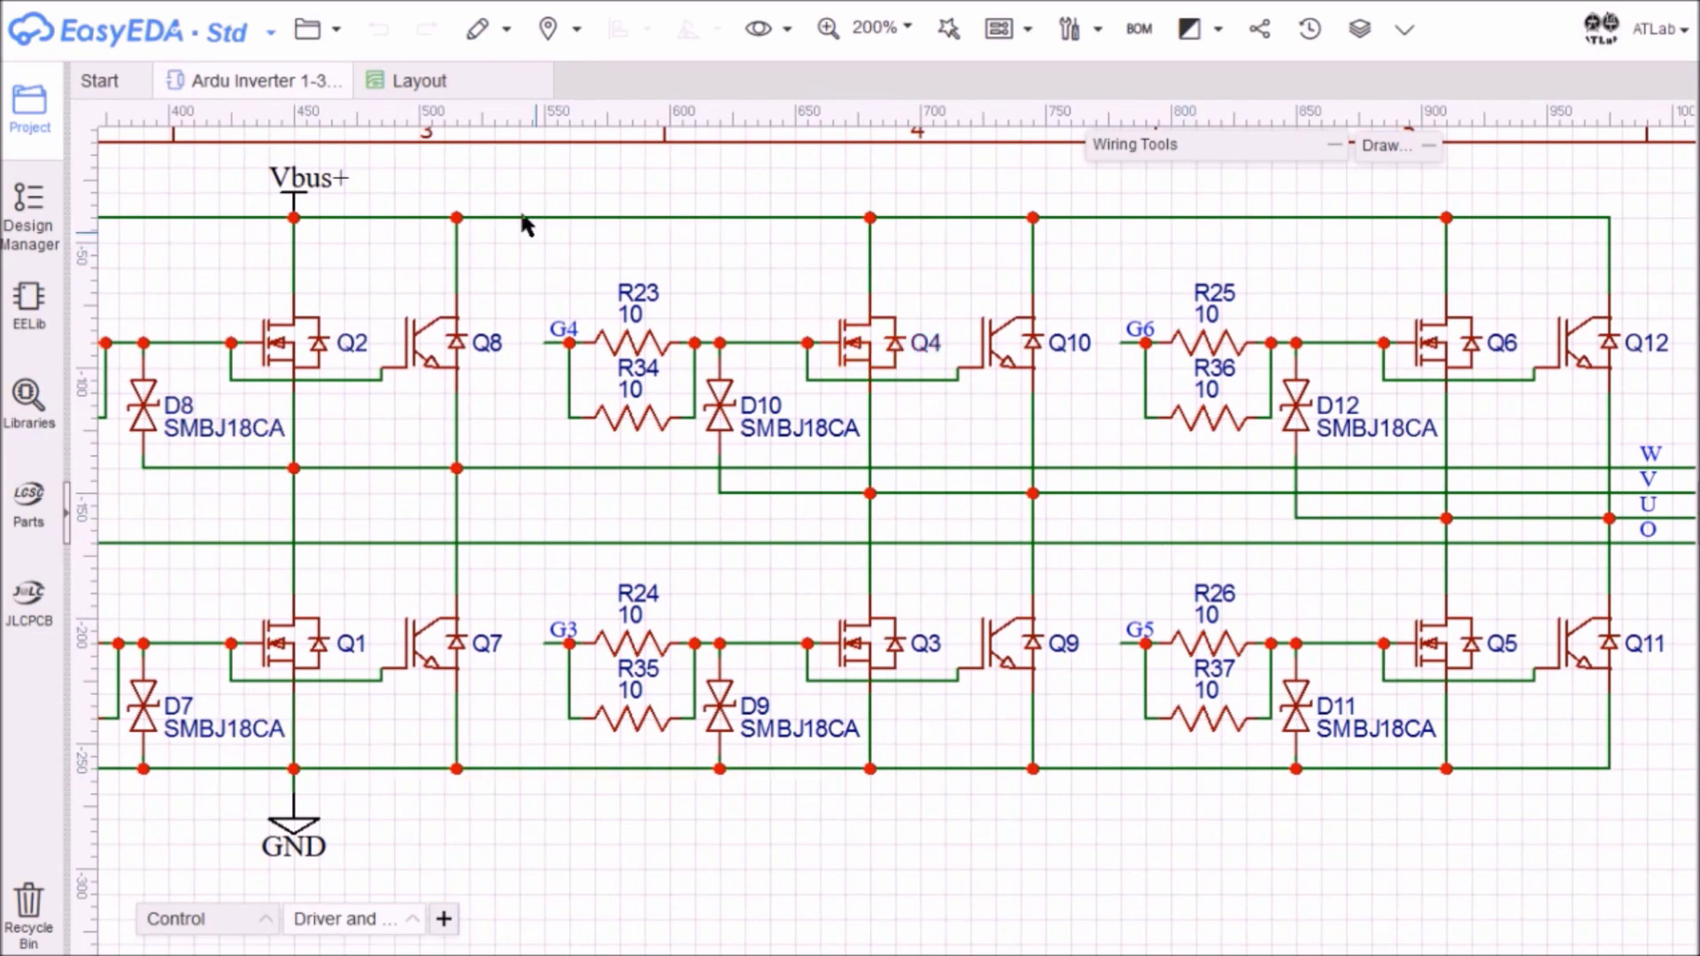
pyautogui.scroll(3, 333, 339)
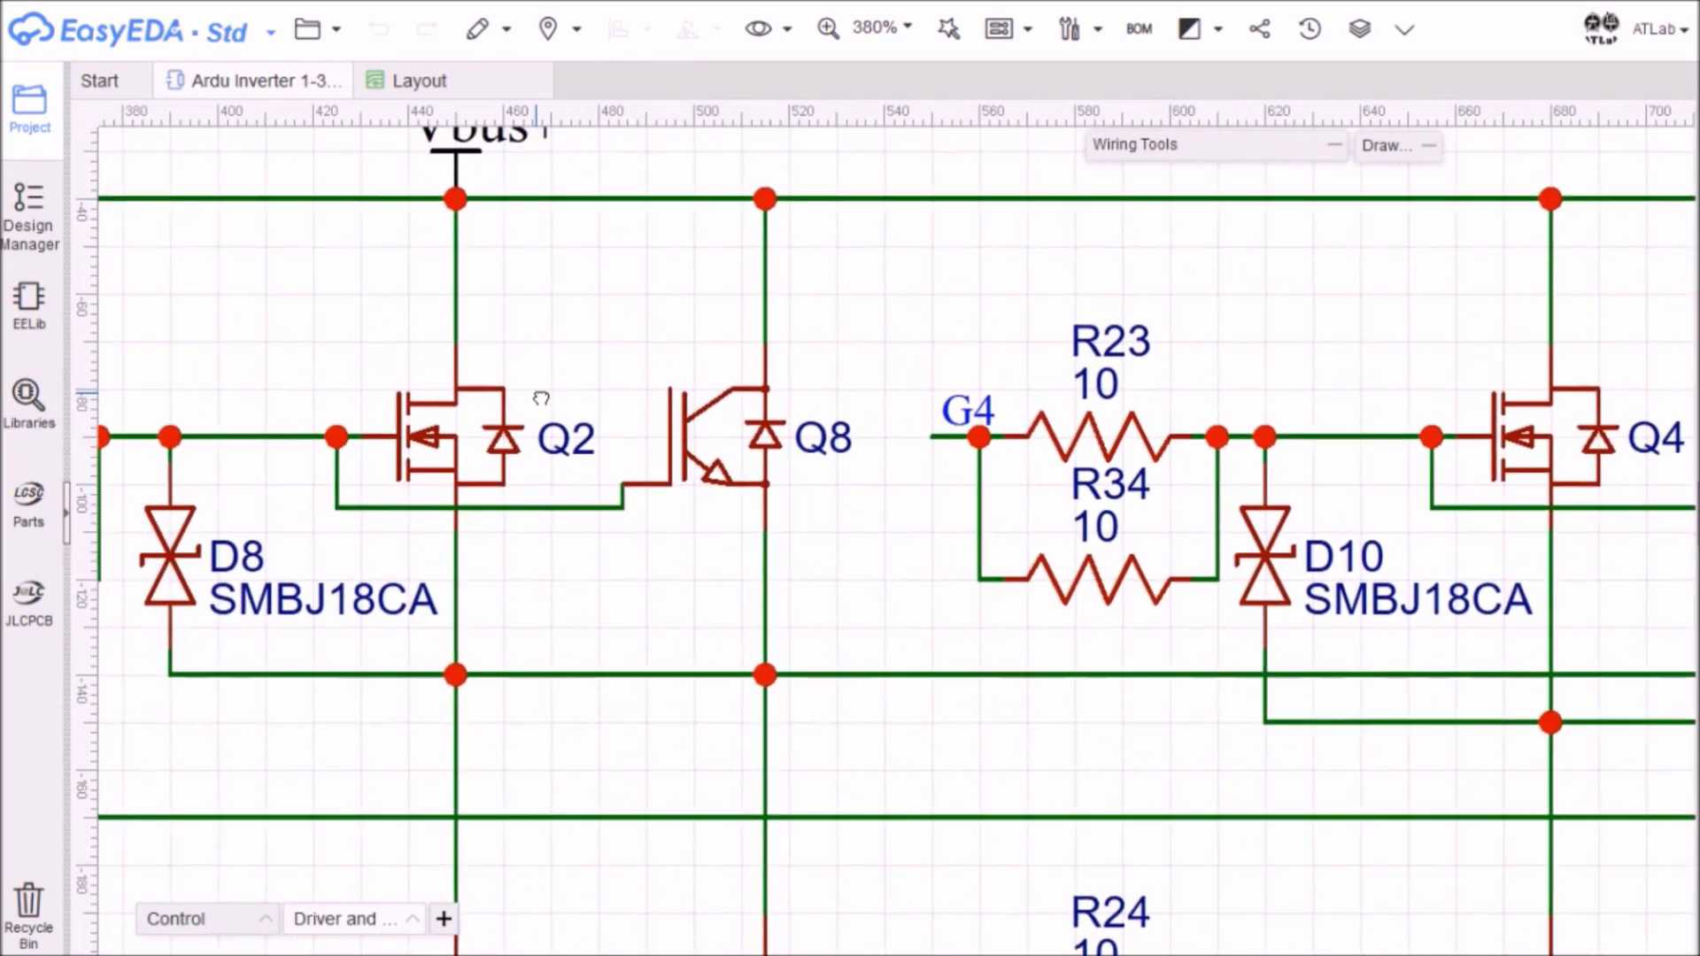
pyautogui.scroll(2, 596, 416)
pyautogui.moveTo(625, 437); pyautogui.dragTo(706, 448)
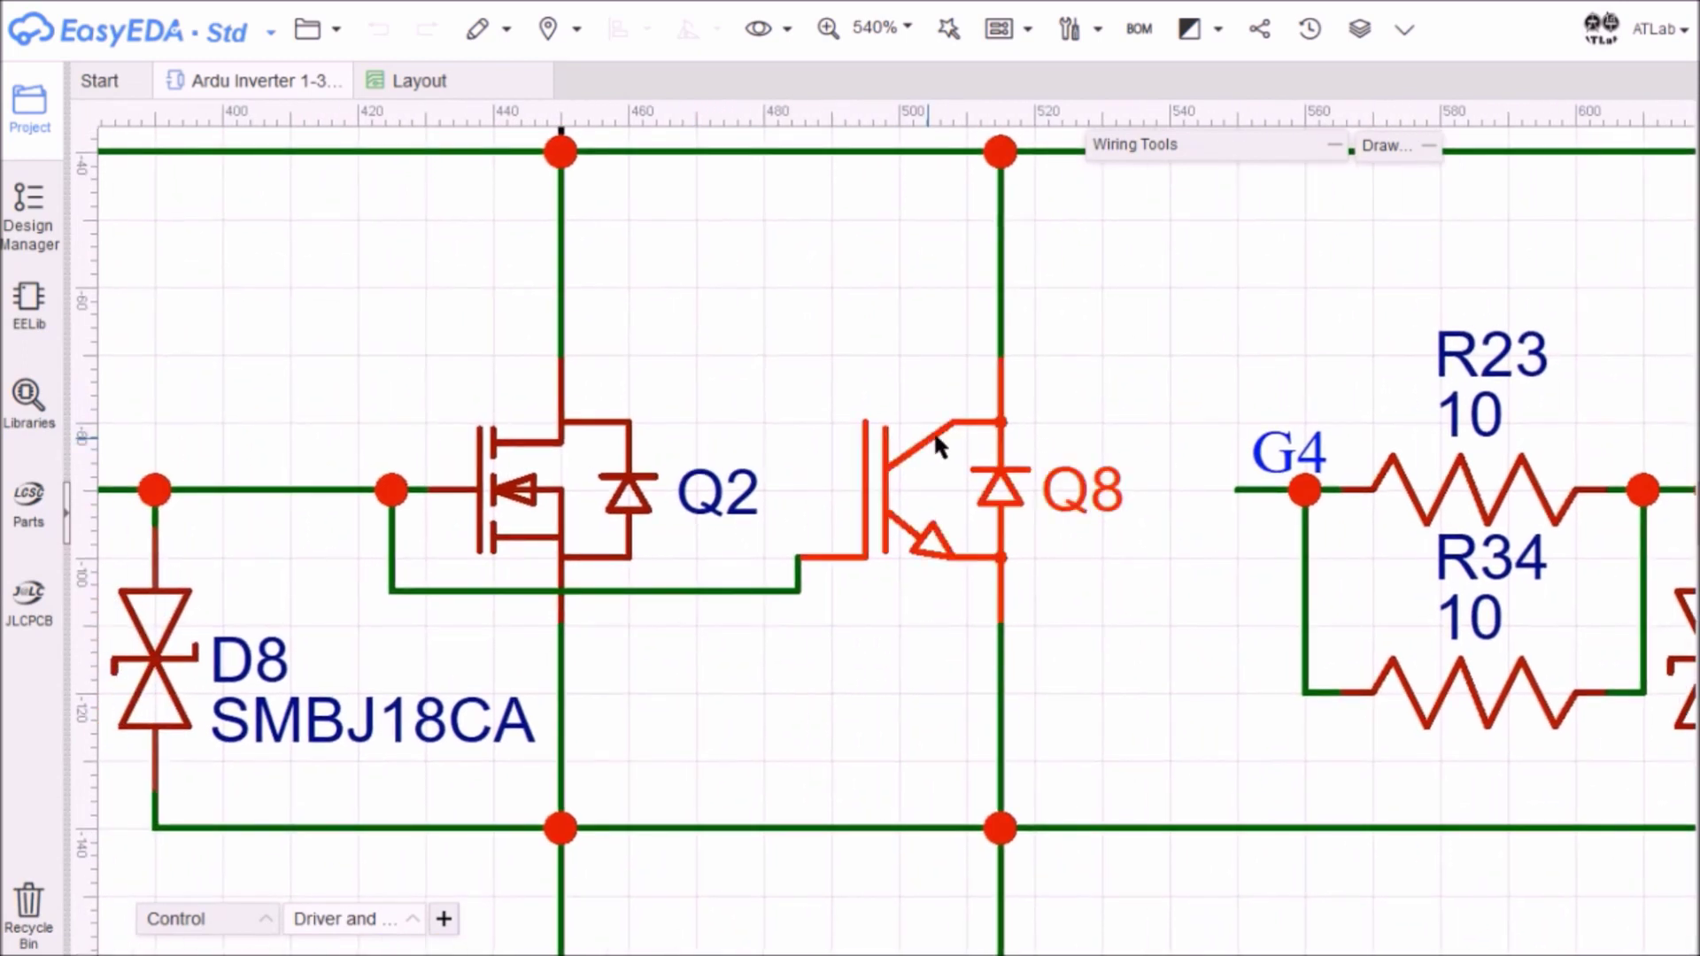
pyautogui.click(545, 503)
pyautogui.click(915, 506)
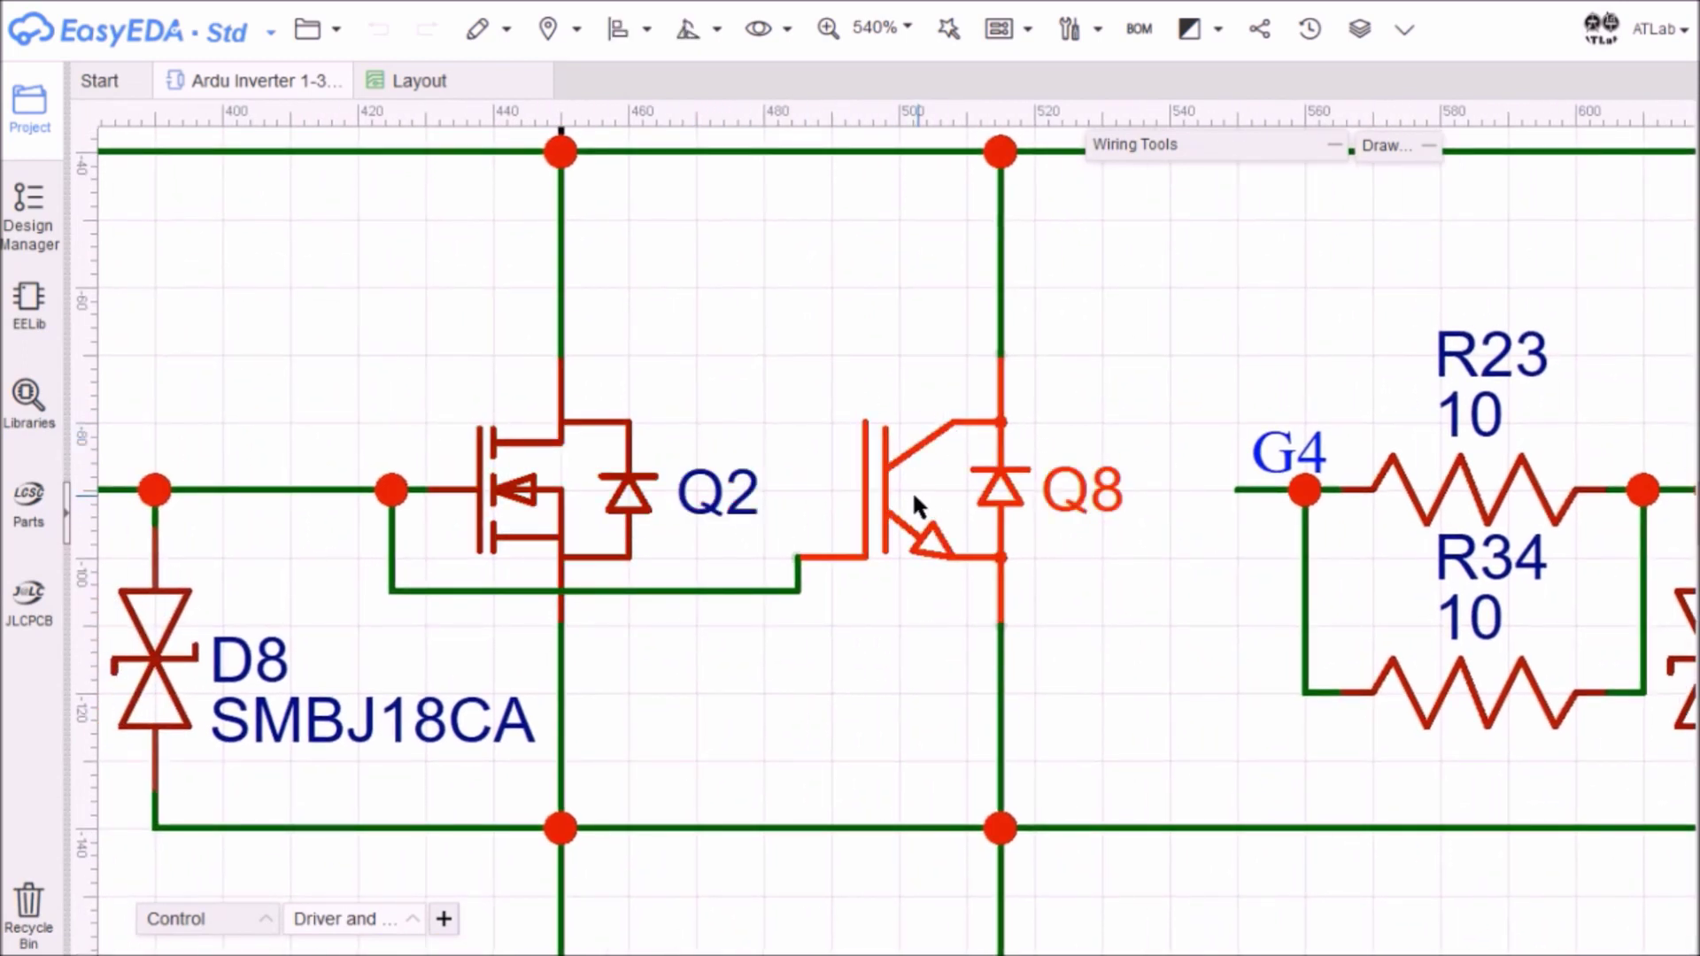
# Jump to Q8's footprint, compare it with Q2, deselect, then pan the schematic to C2 and G2.
pyautogui.hotkey('shift', 'x')
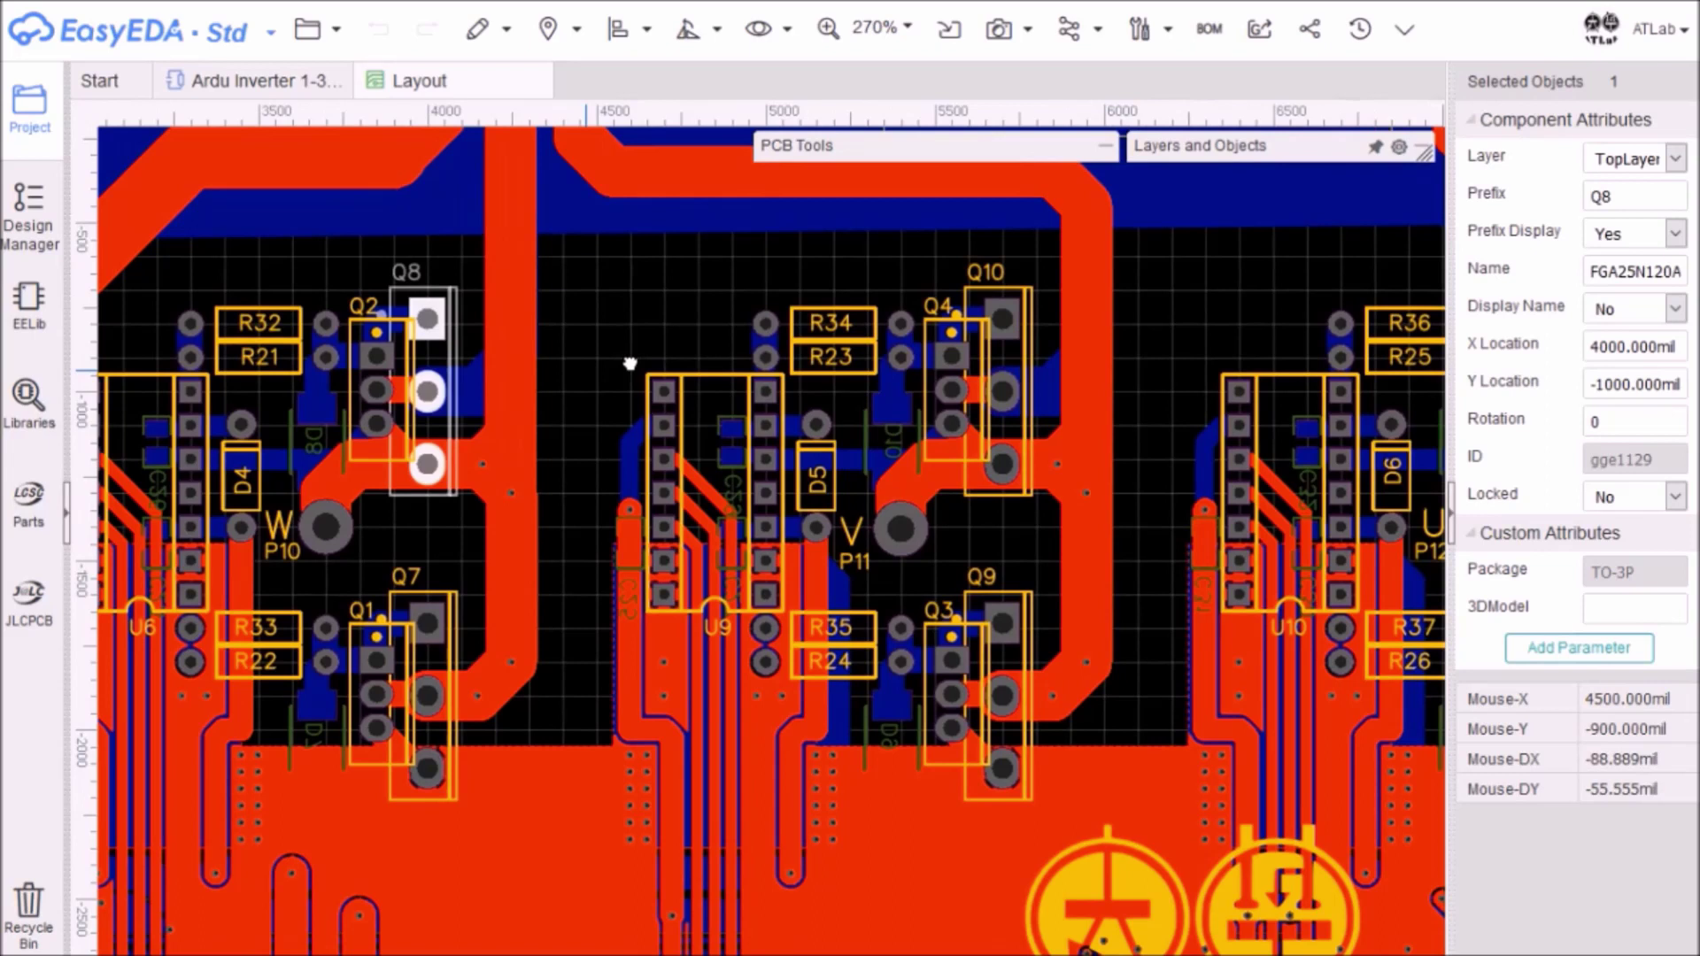
pyautogui.scroll(2, 779, 323)
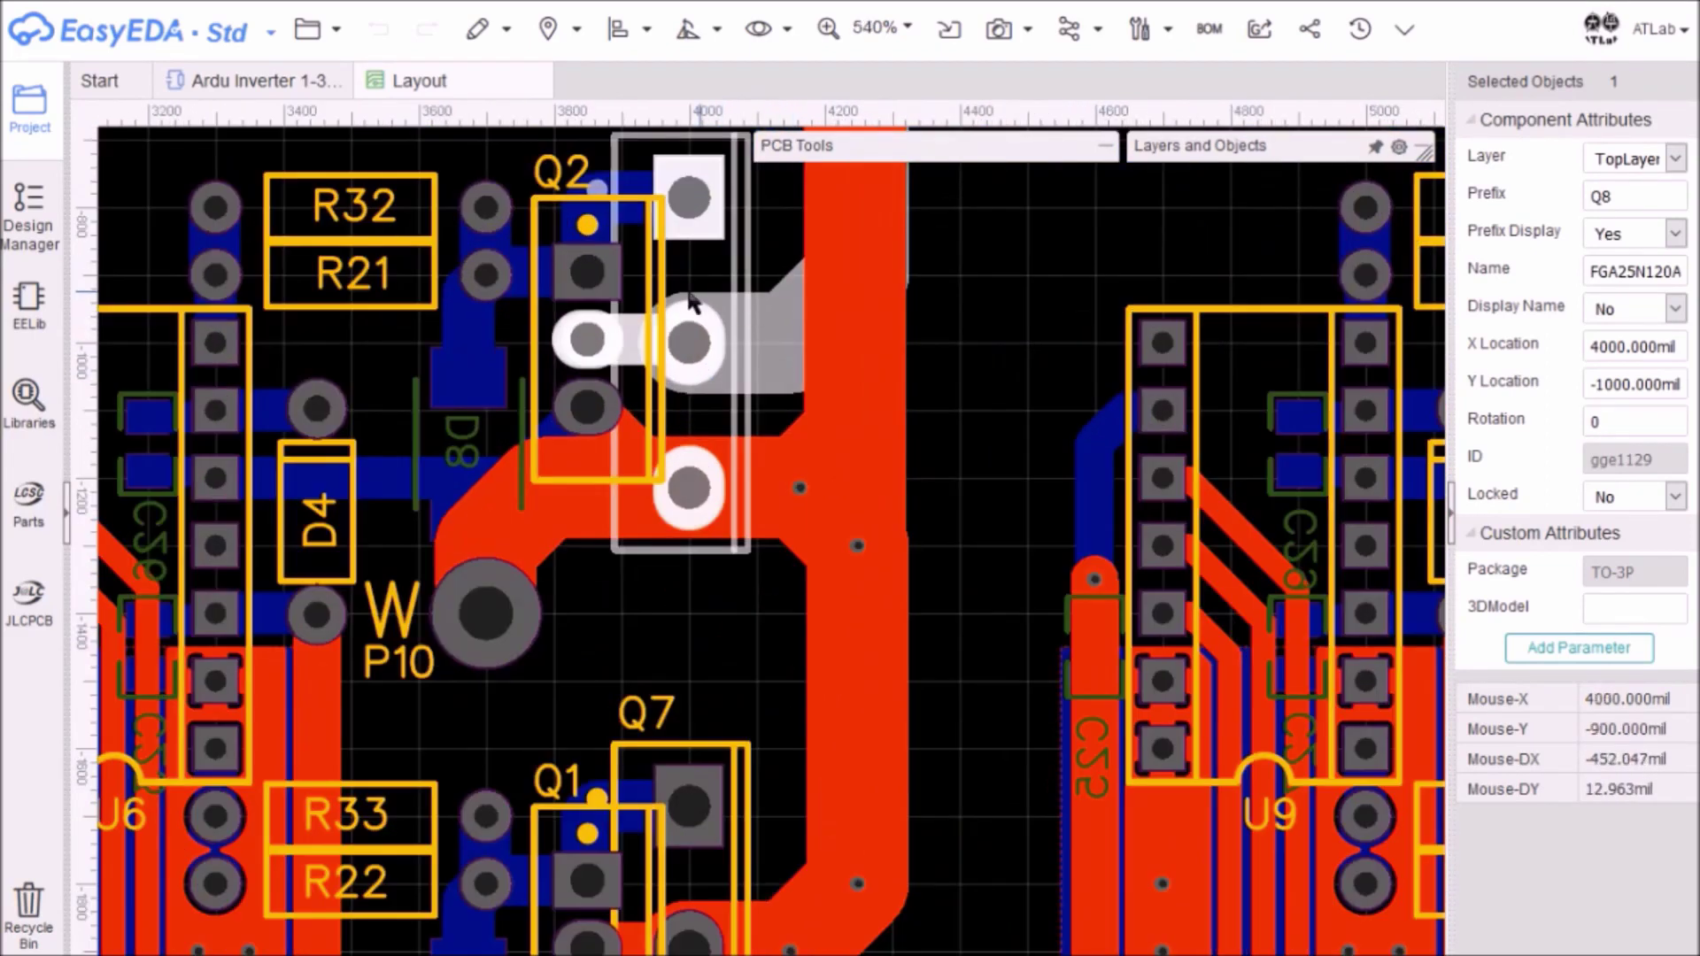
pyautogui.click(651, 291)
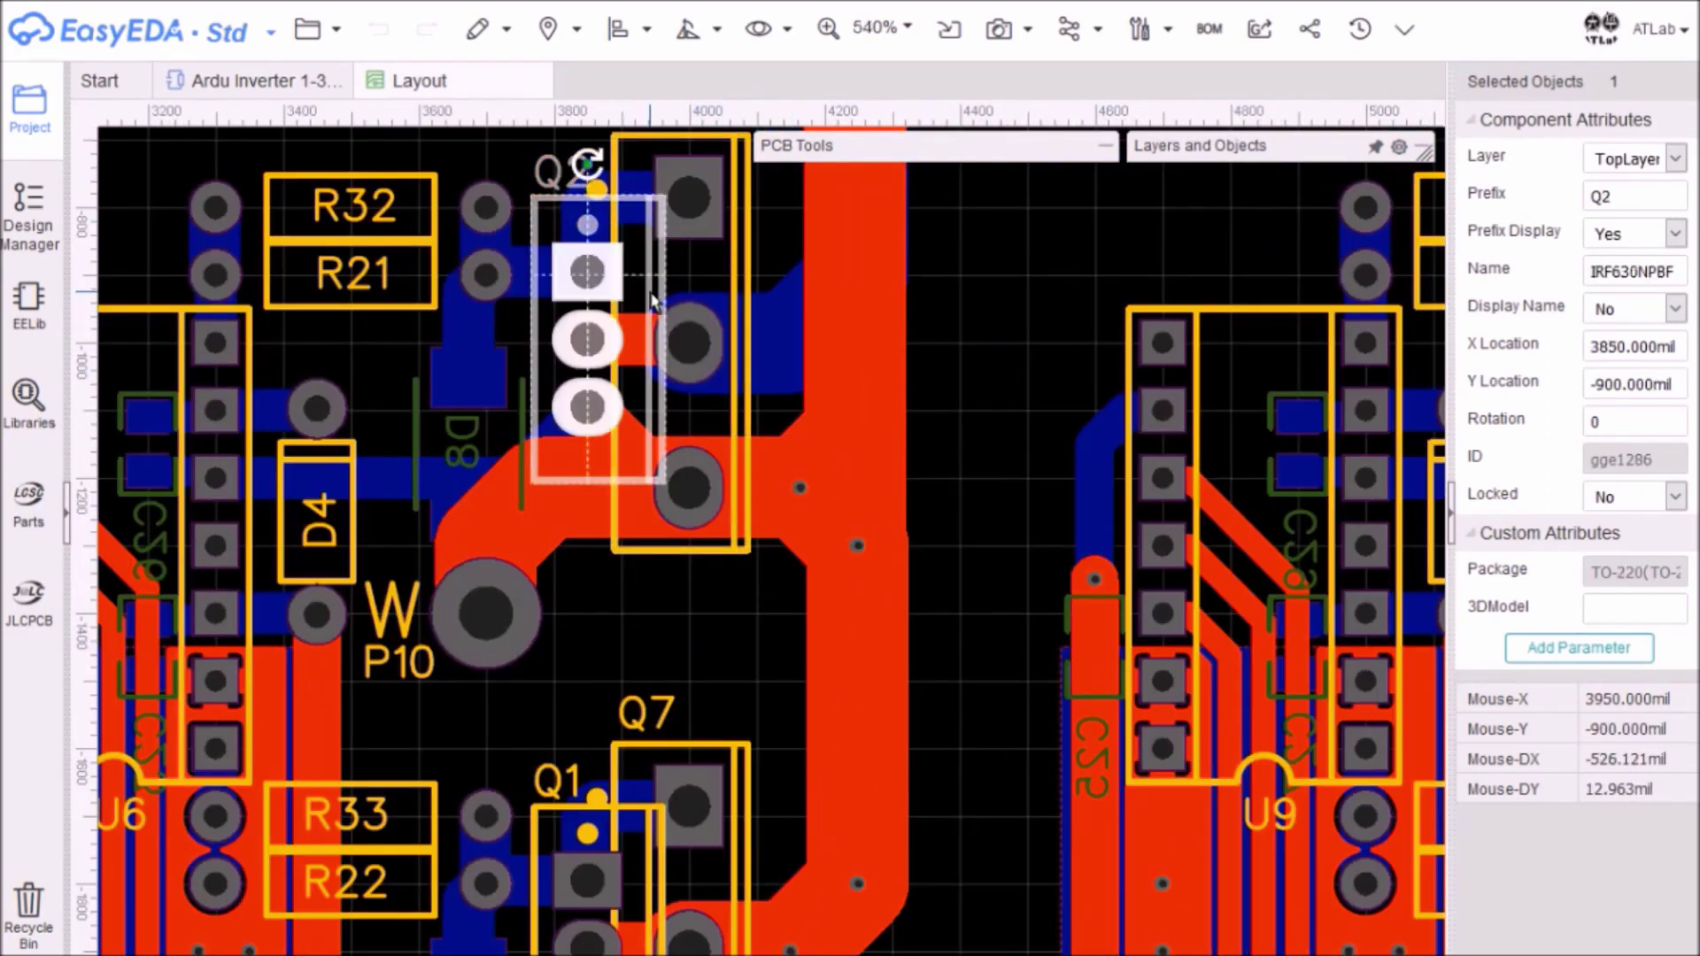
pyautogui.click(750, 276)
pyautogui.click(684, 624)
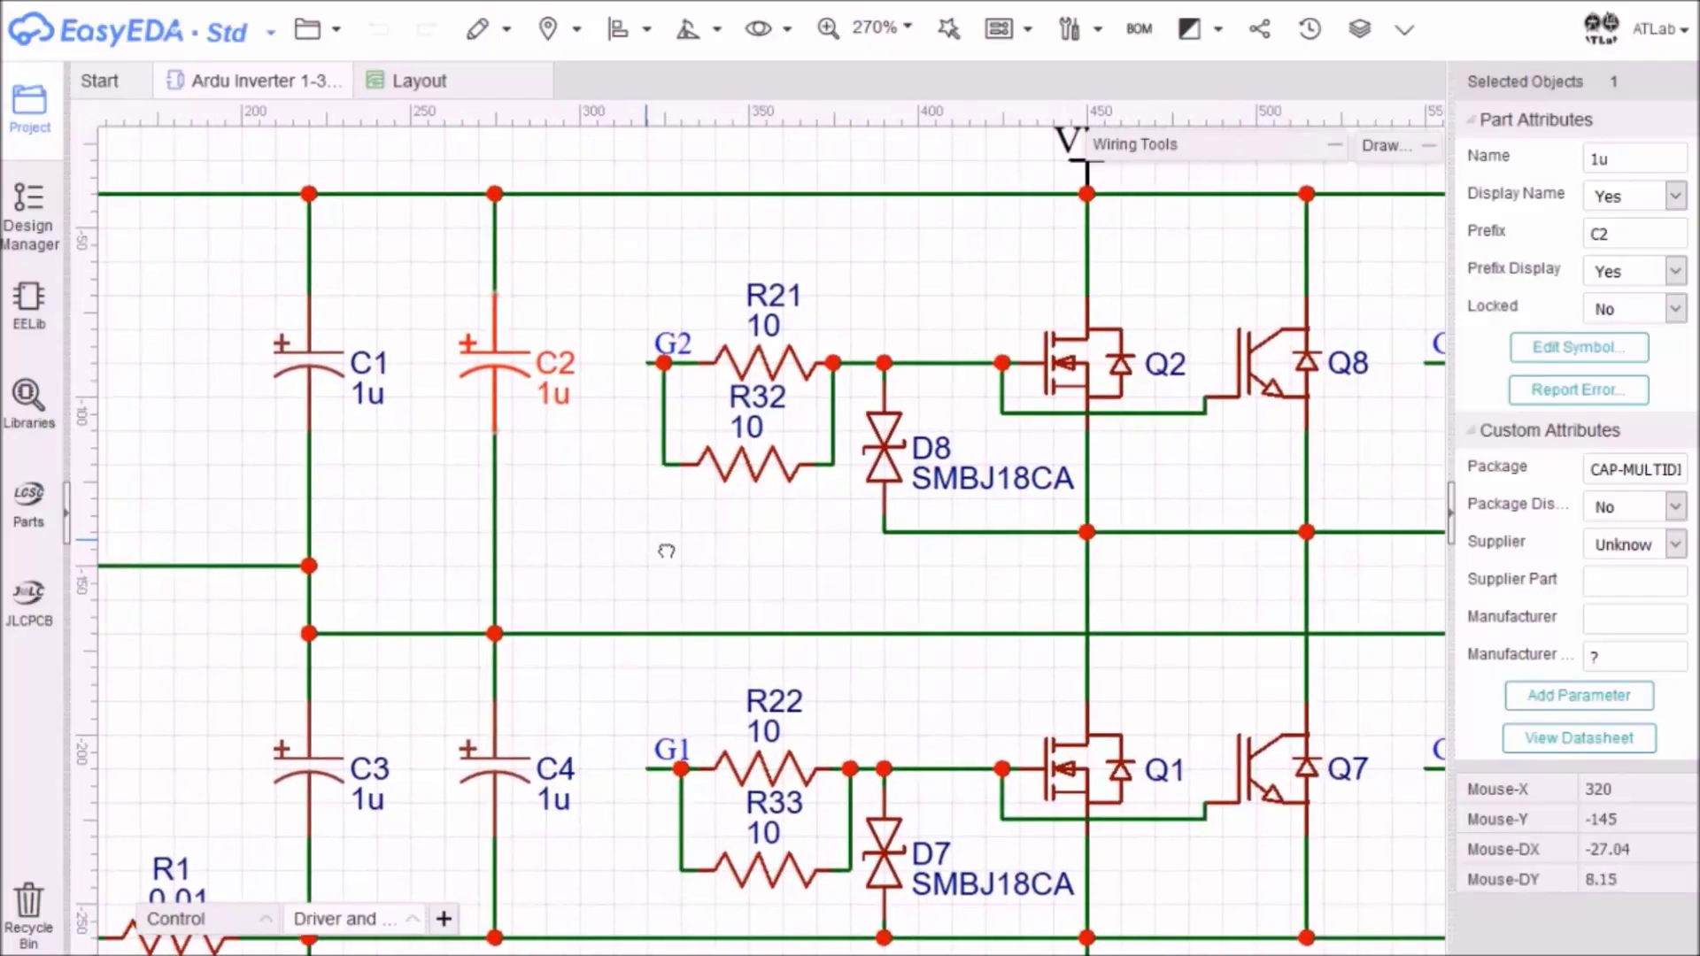
pyautogui.moveTo(665, 540)
pyautogui.mouseDown()
pyautogui.moveTo(937, 547)
pyautogui.moveTo(1014, 446)
pyautogui.mouseUp()
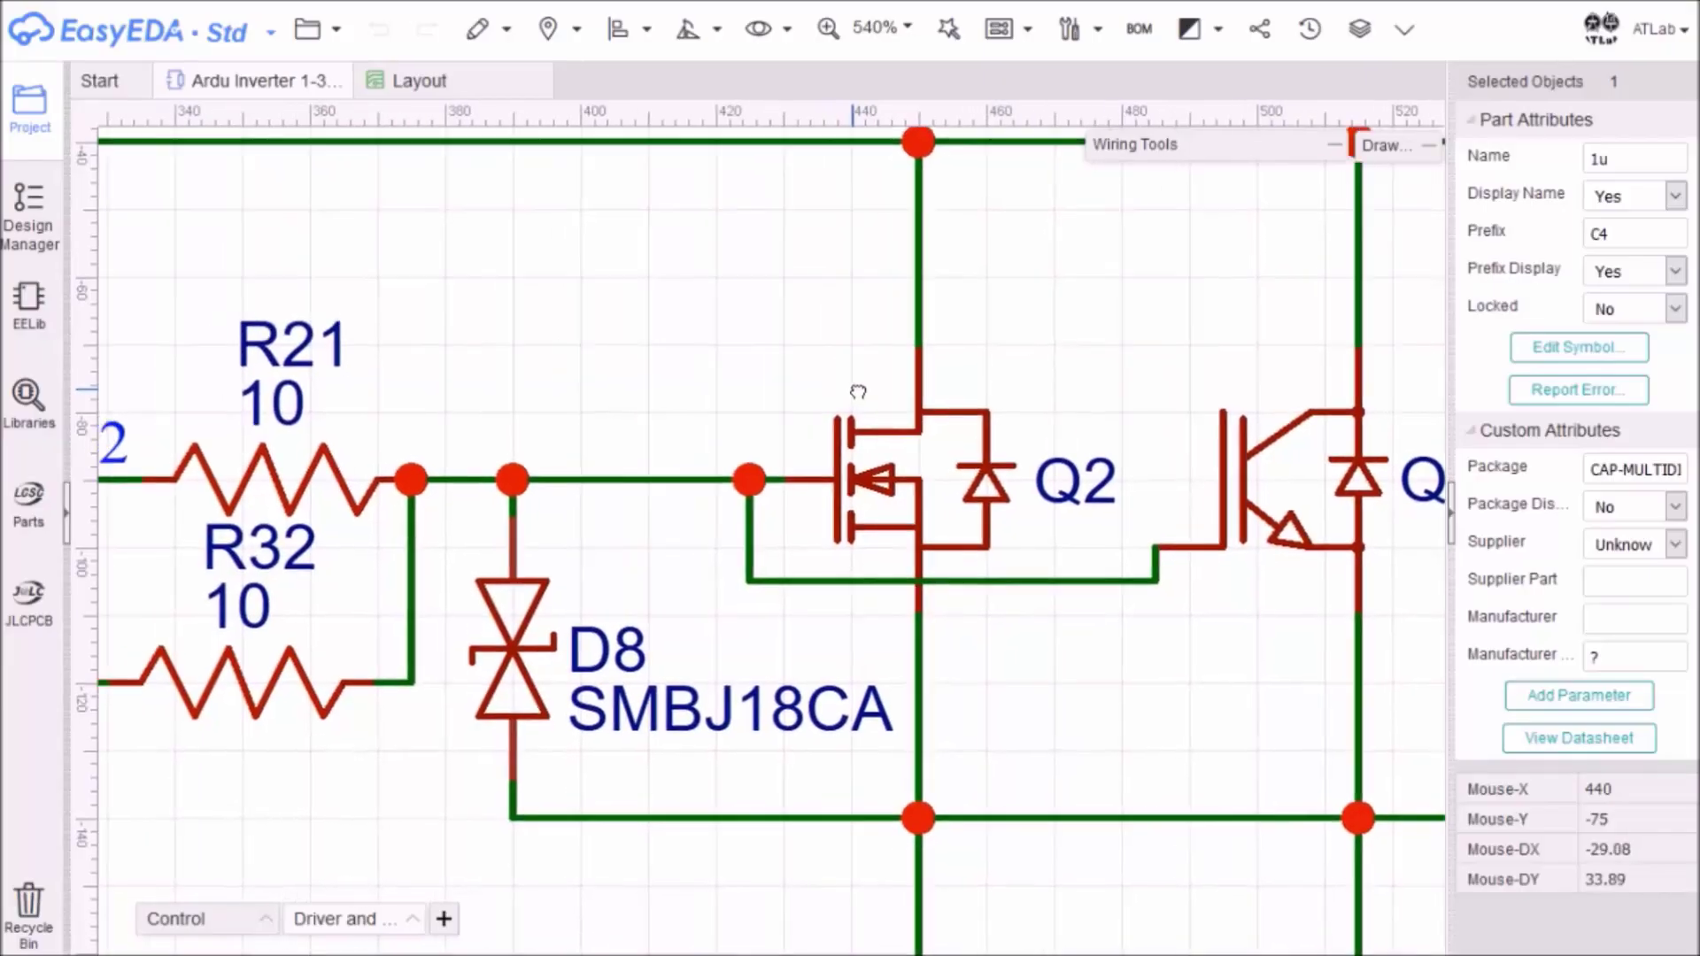
pyautogui.moveTo(858, 393); pyautogui.dragTo(1154, 365)
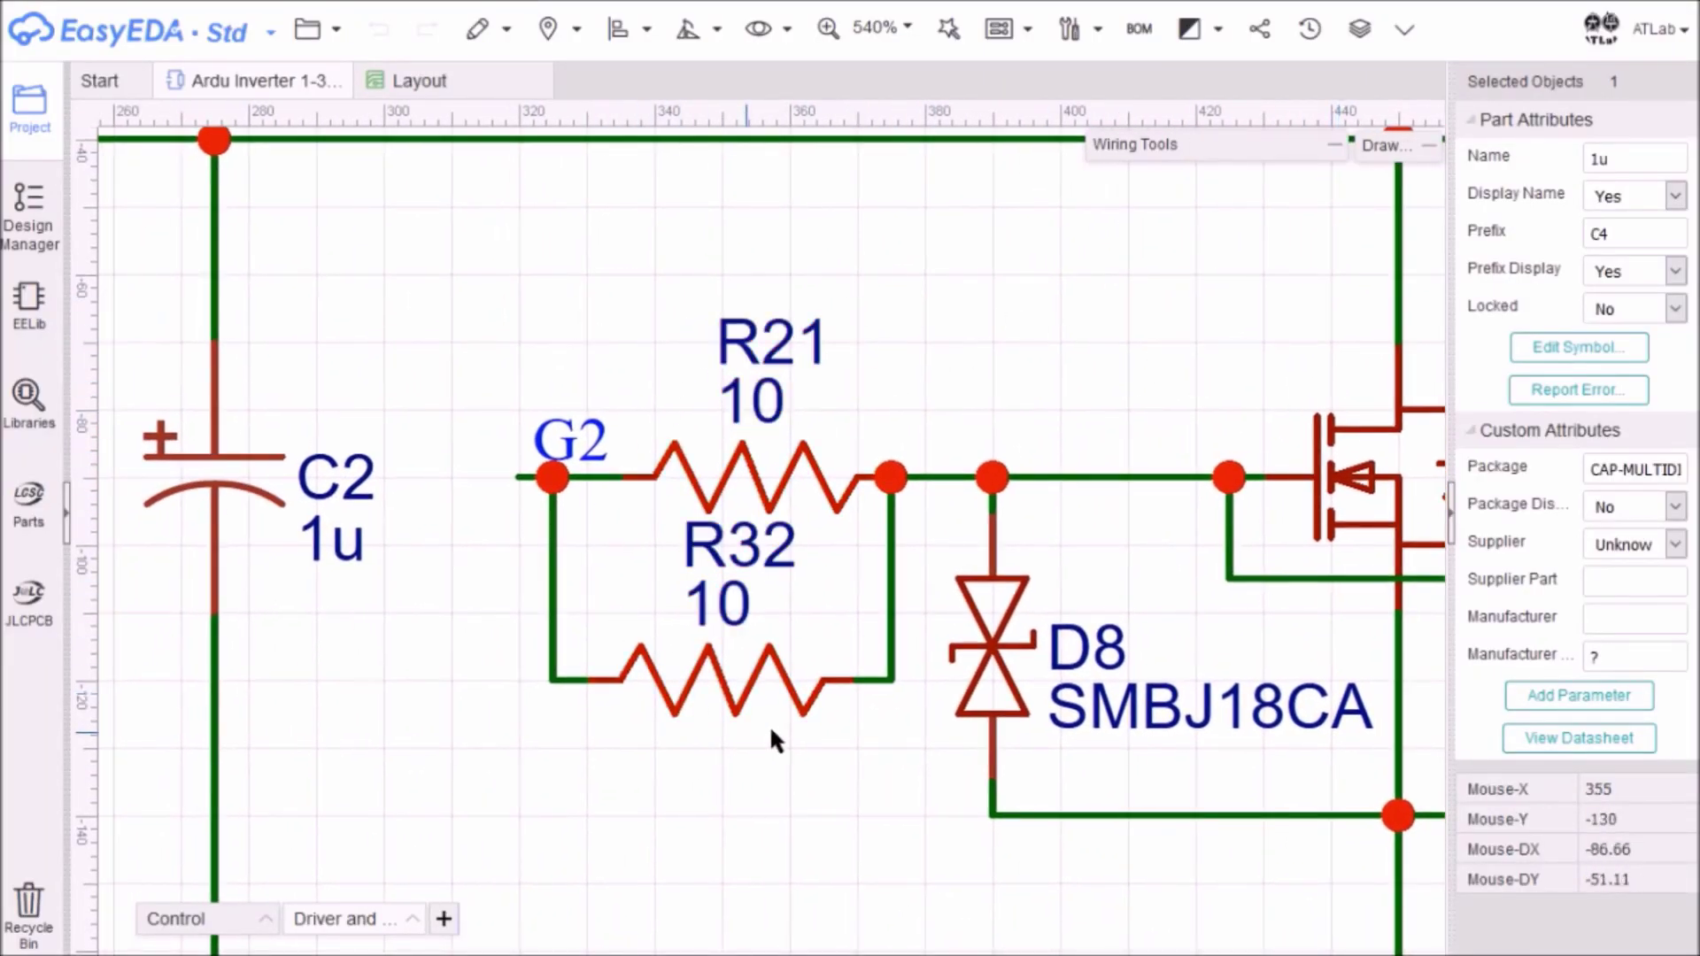
# Swap R32 for an MBR0520LT1G diode D2 across R21 and start relabelling it 1N5819.
pyautogui.press('Delete')
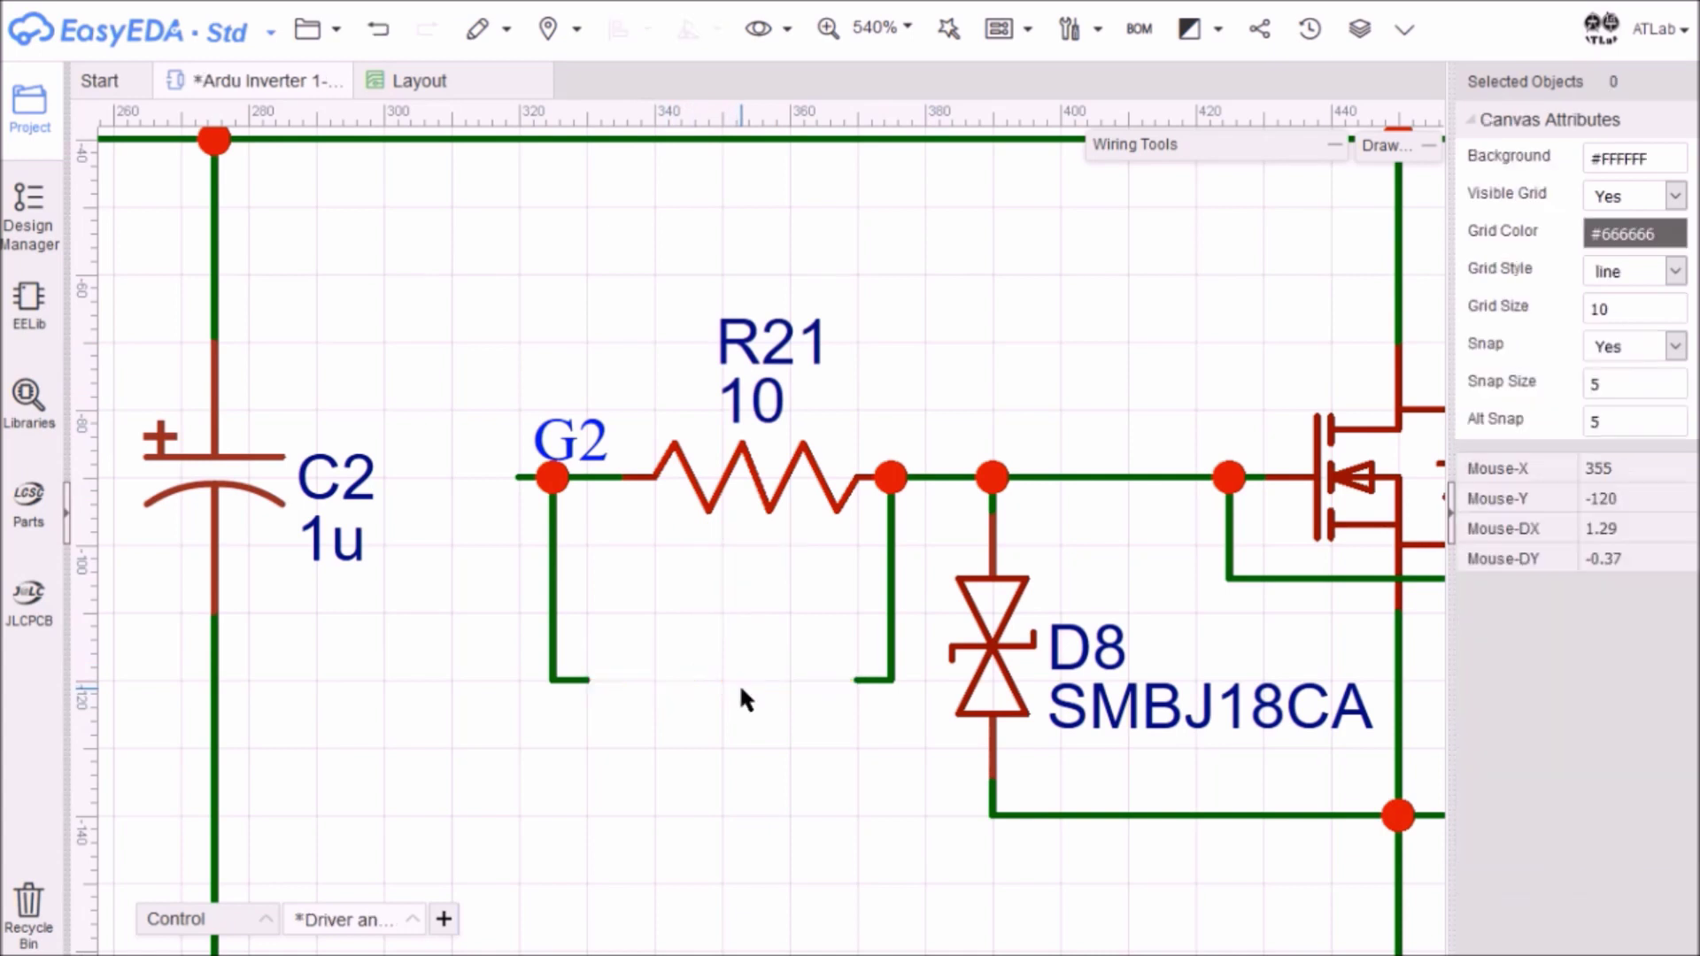
pyautogui.click(213, 509)
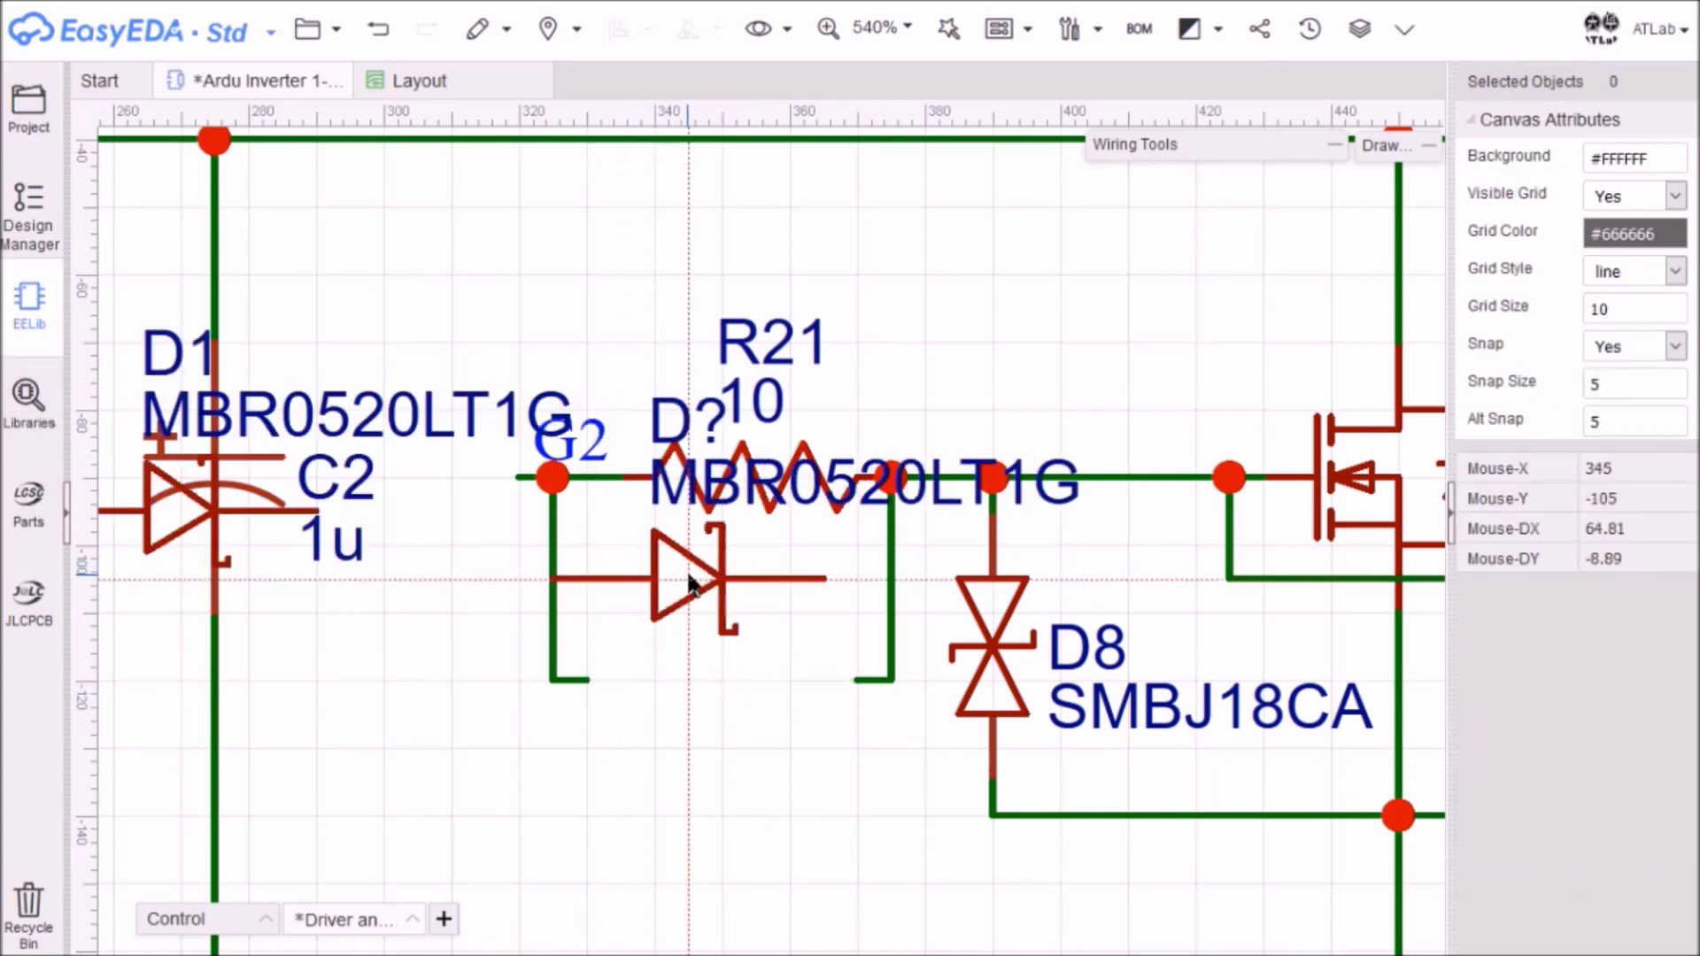
pyautogui.click(722, 663)
pyautogui.press('Escape')
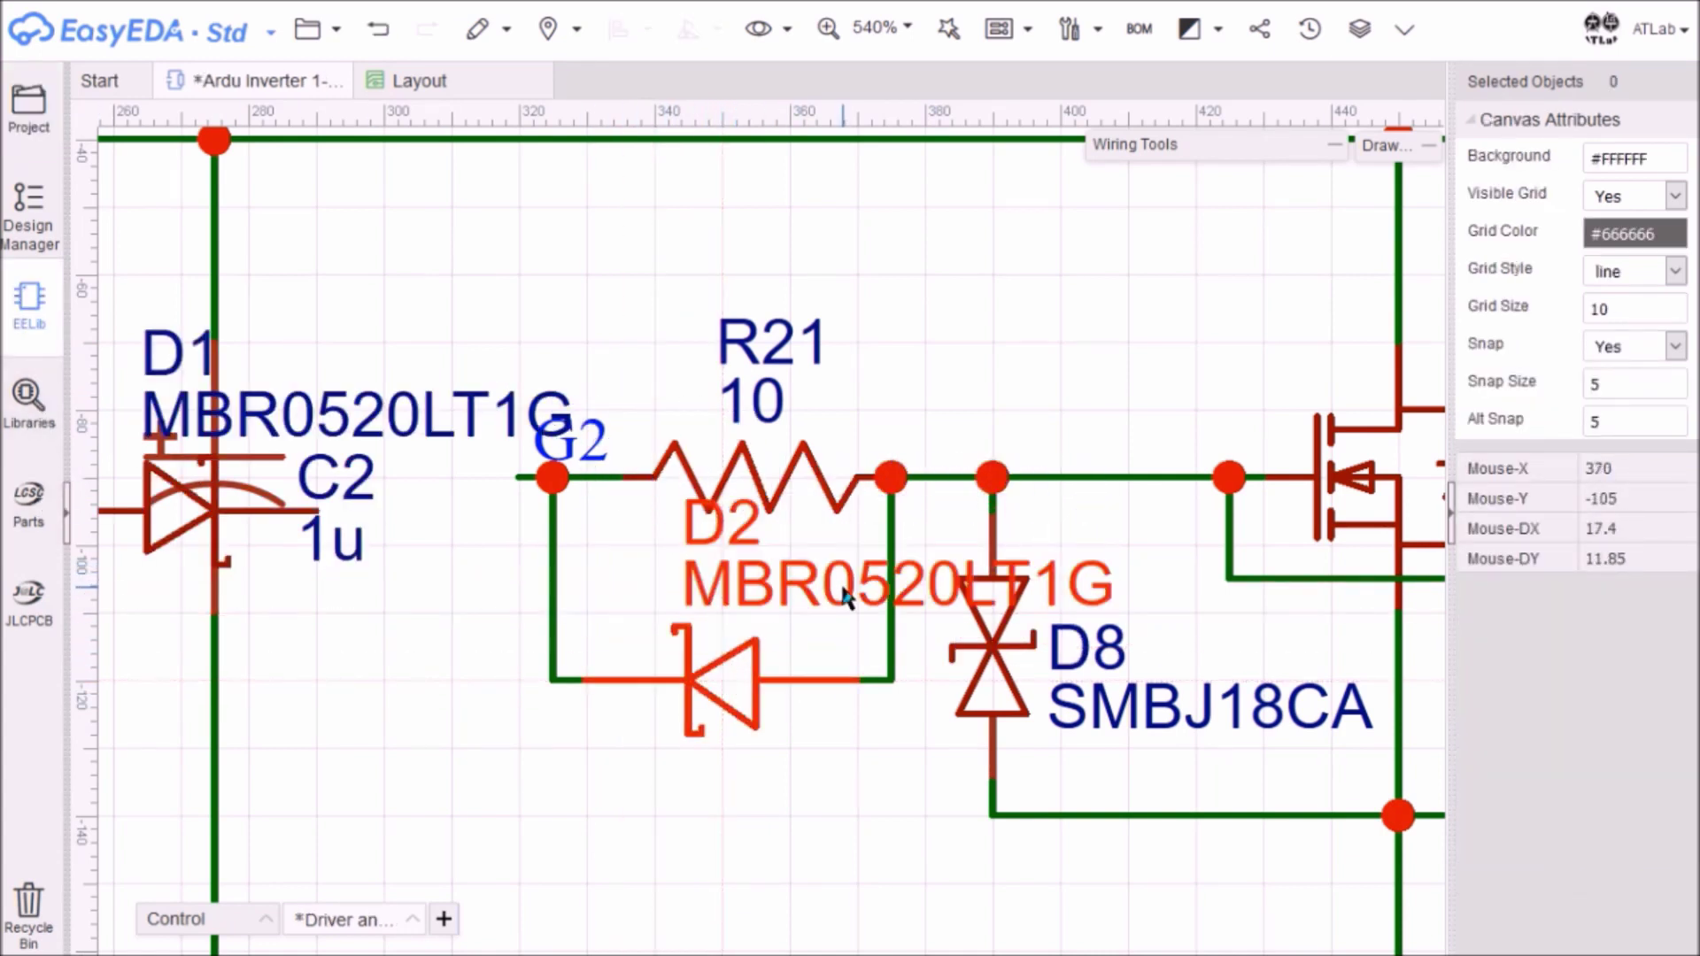
pyautogui.doubleClick(813, 580)
pyautogui.write('1N5819')
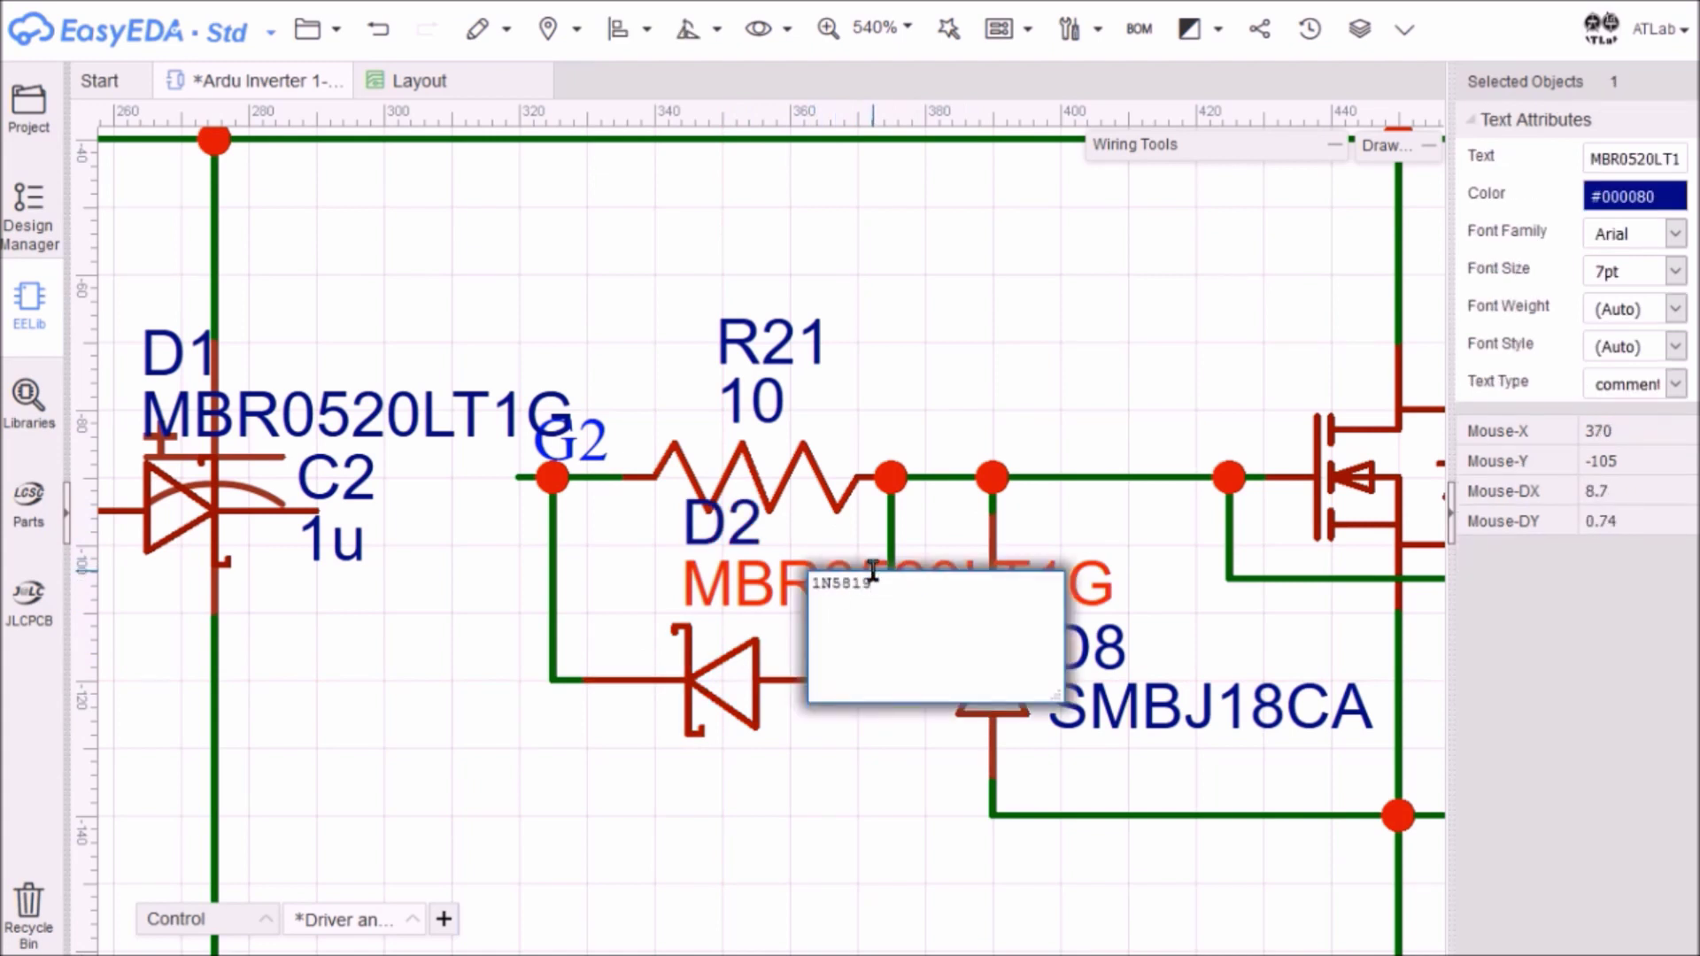
# Commit D2's new 1N5819 part number label.
pyautogui.click(961, 392)
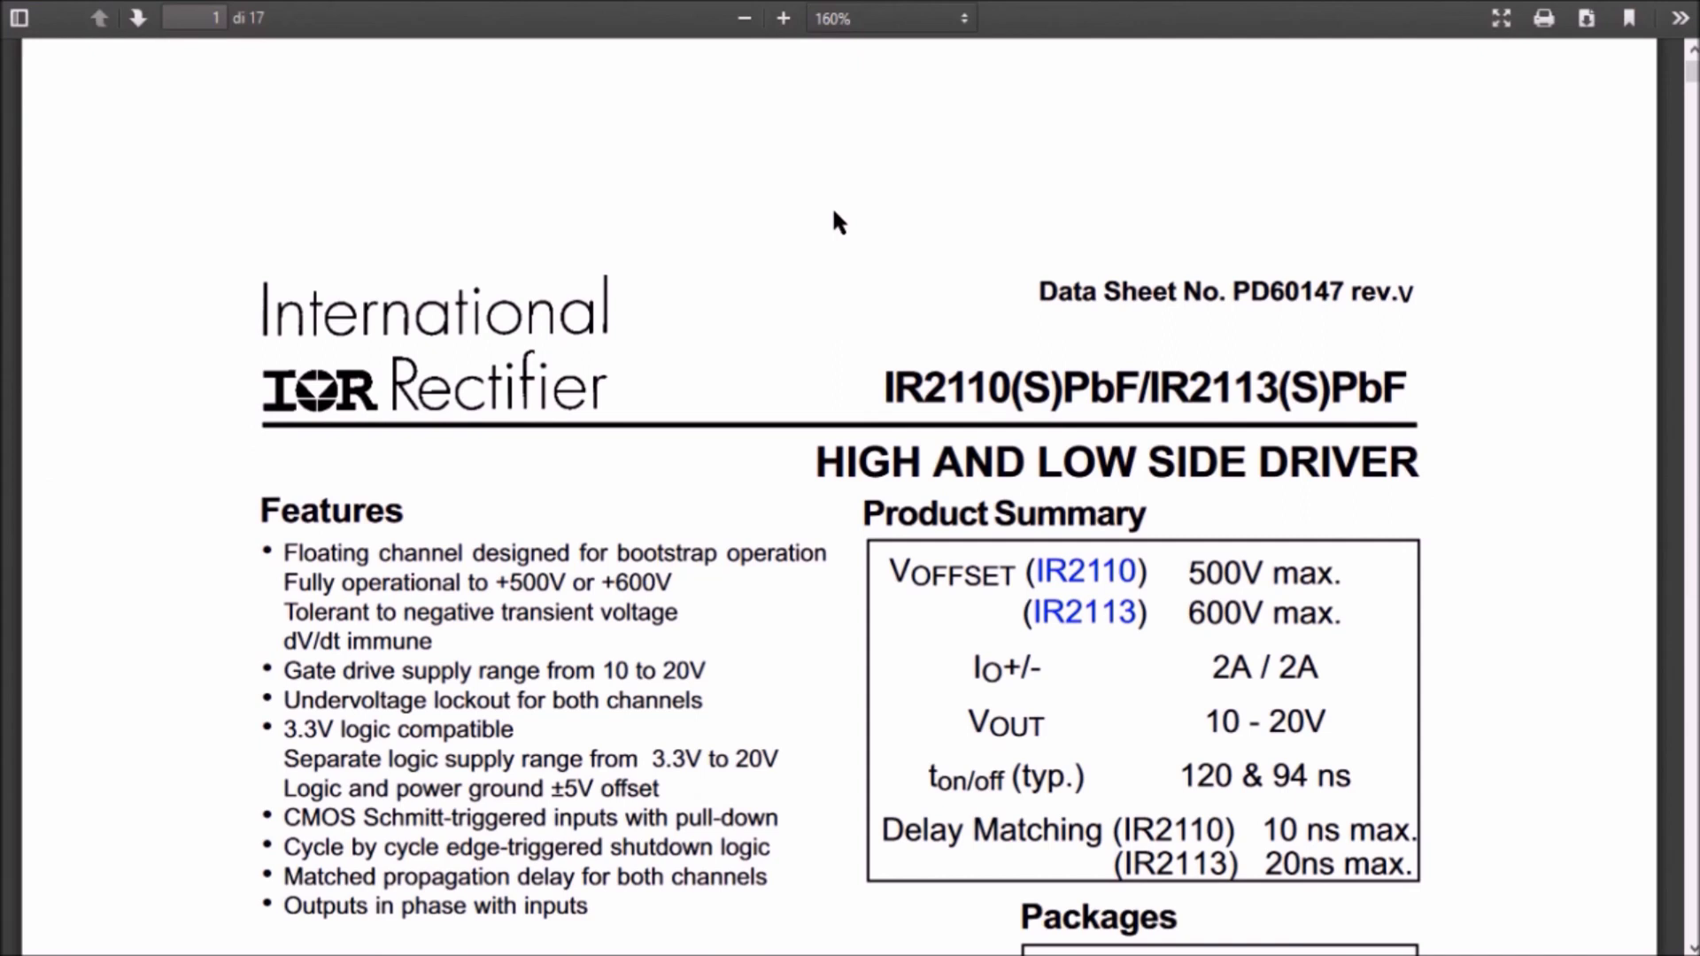
pyautogui.scroll(-3, 832, 206)
pyautogui.scroll(-1, 793, 266)
pyautogui.scroll(-3, 793, 286)
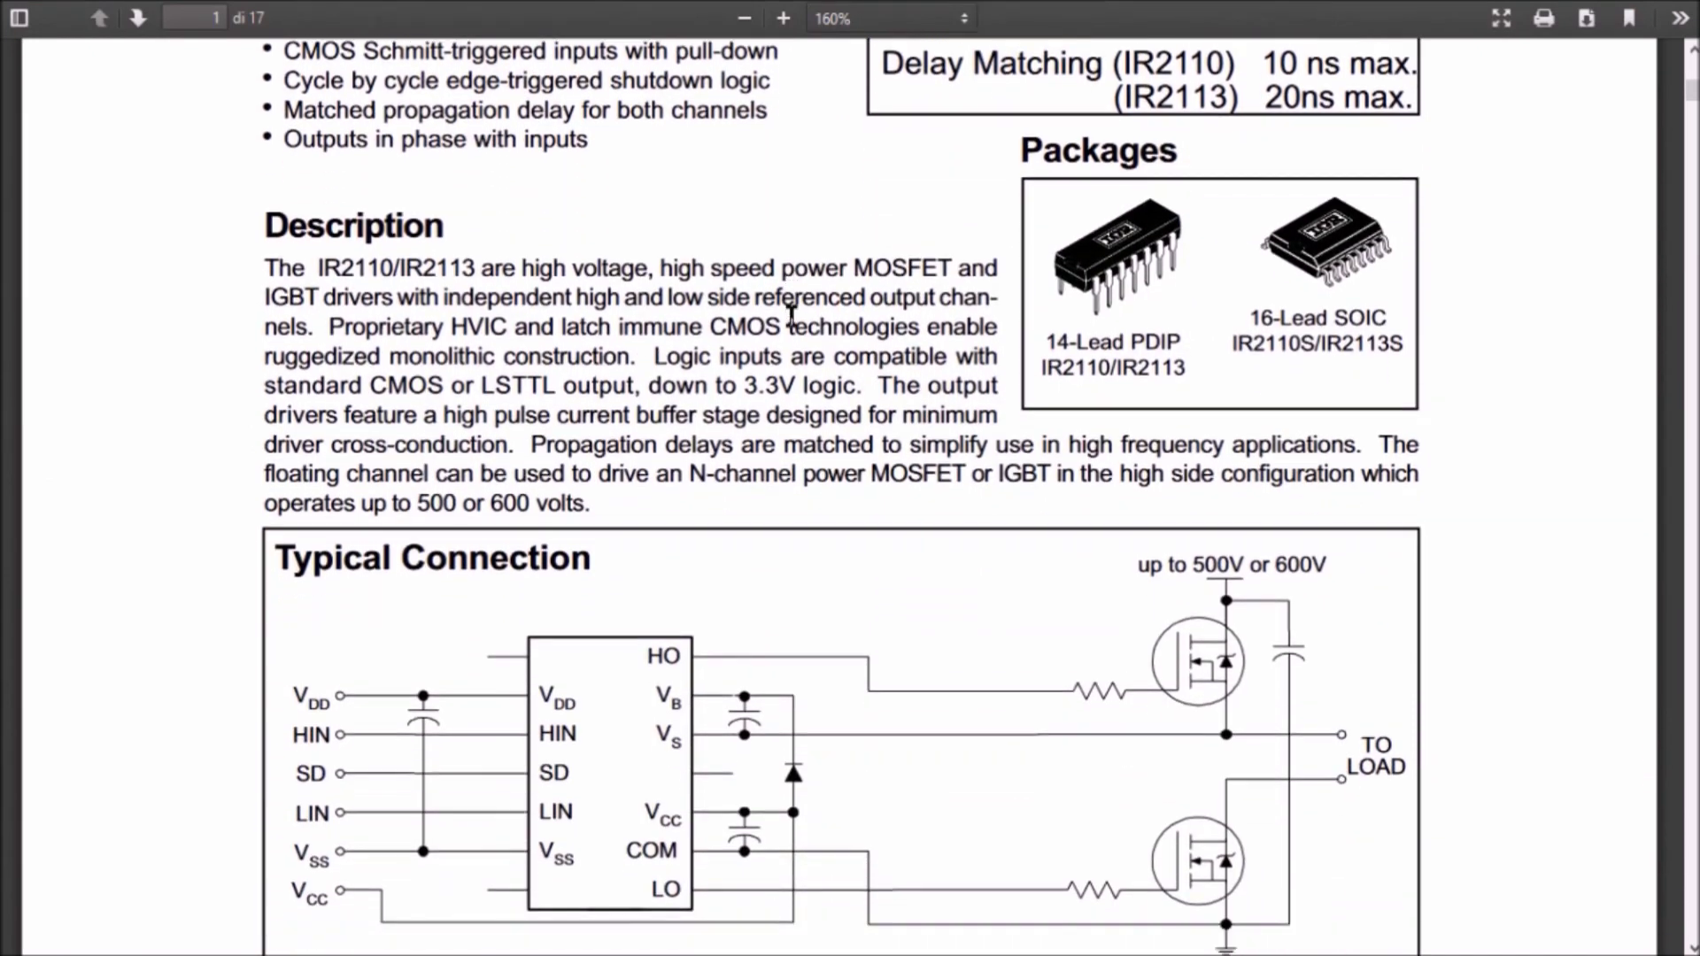
pyautogui.scroll(-2, 792, 318)
pyautogui.scroll(-1, 792, 331)
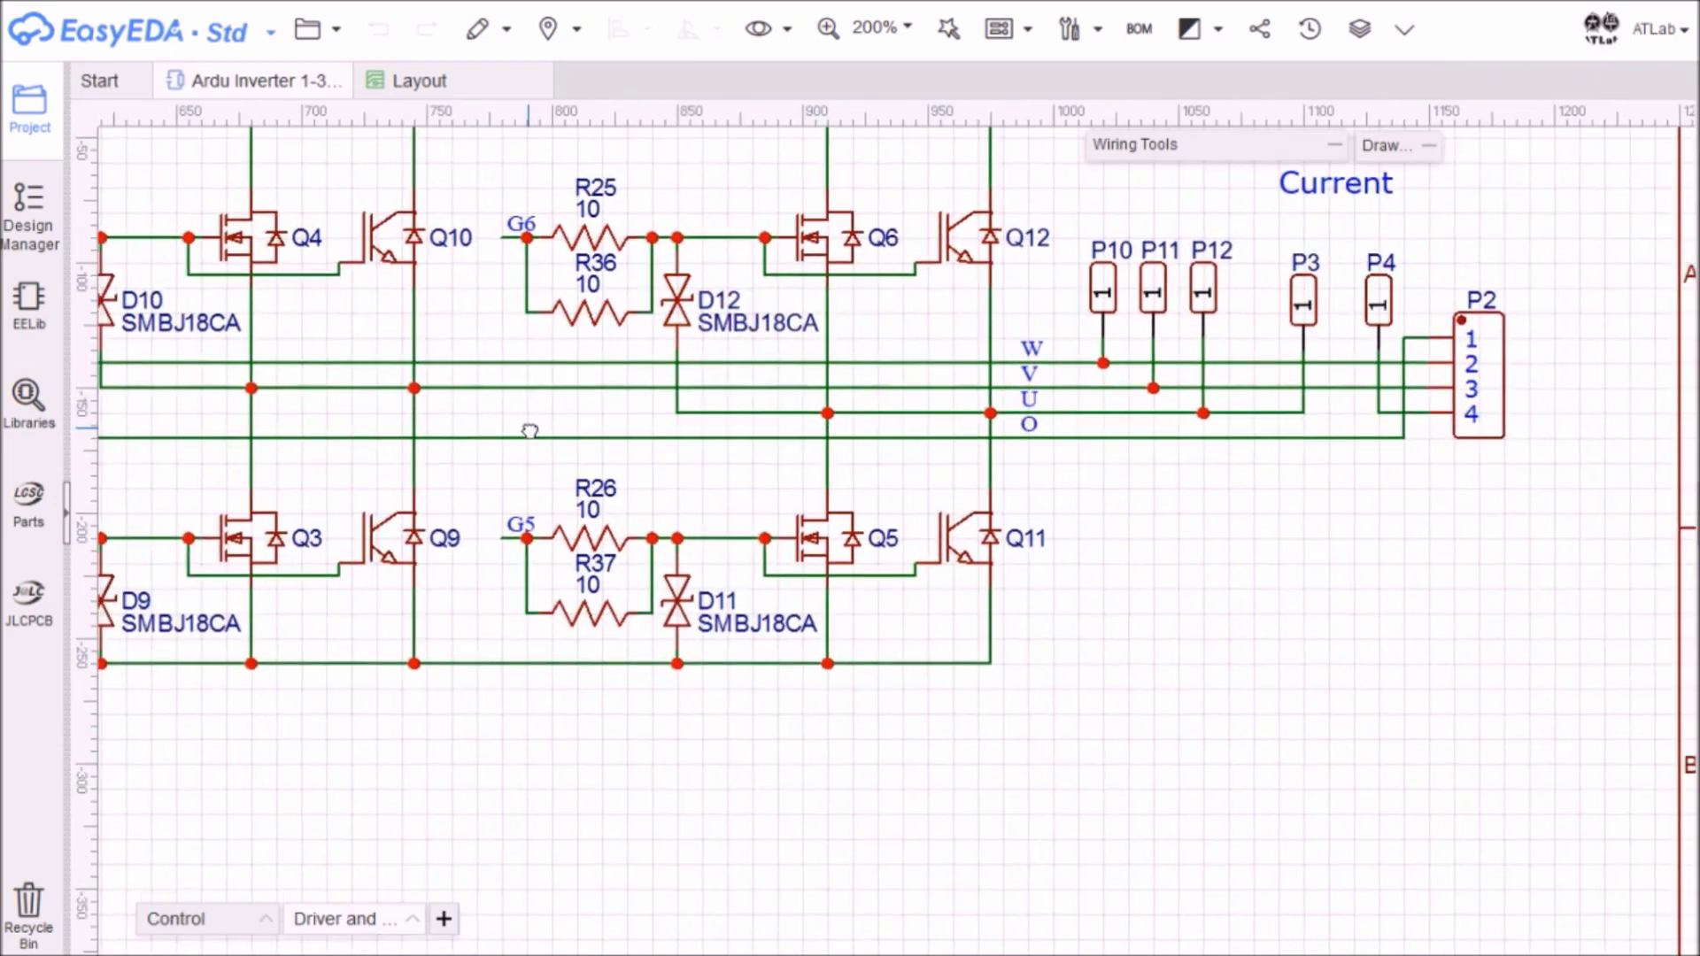
pyautogui.moveTo(530, 431); pyautogui.dragTo(847, 529)
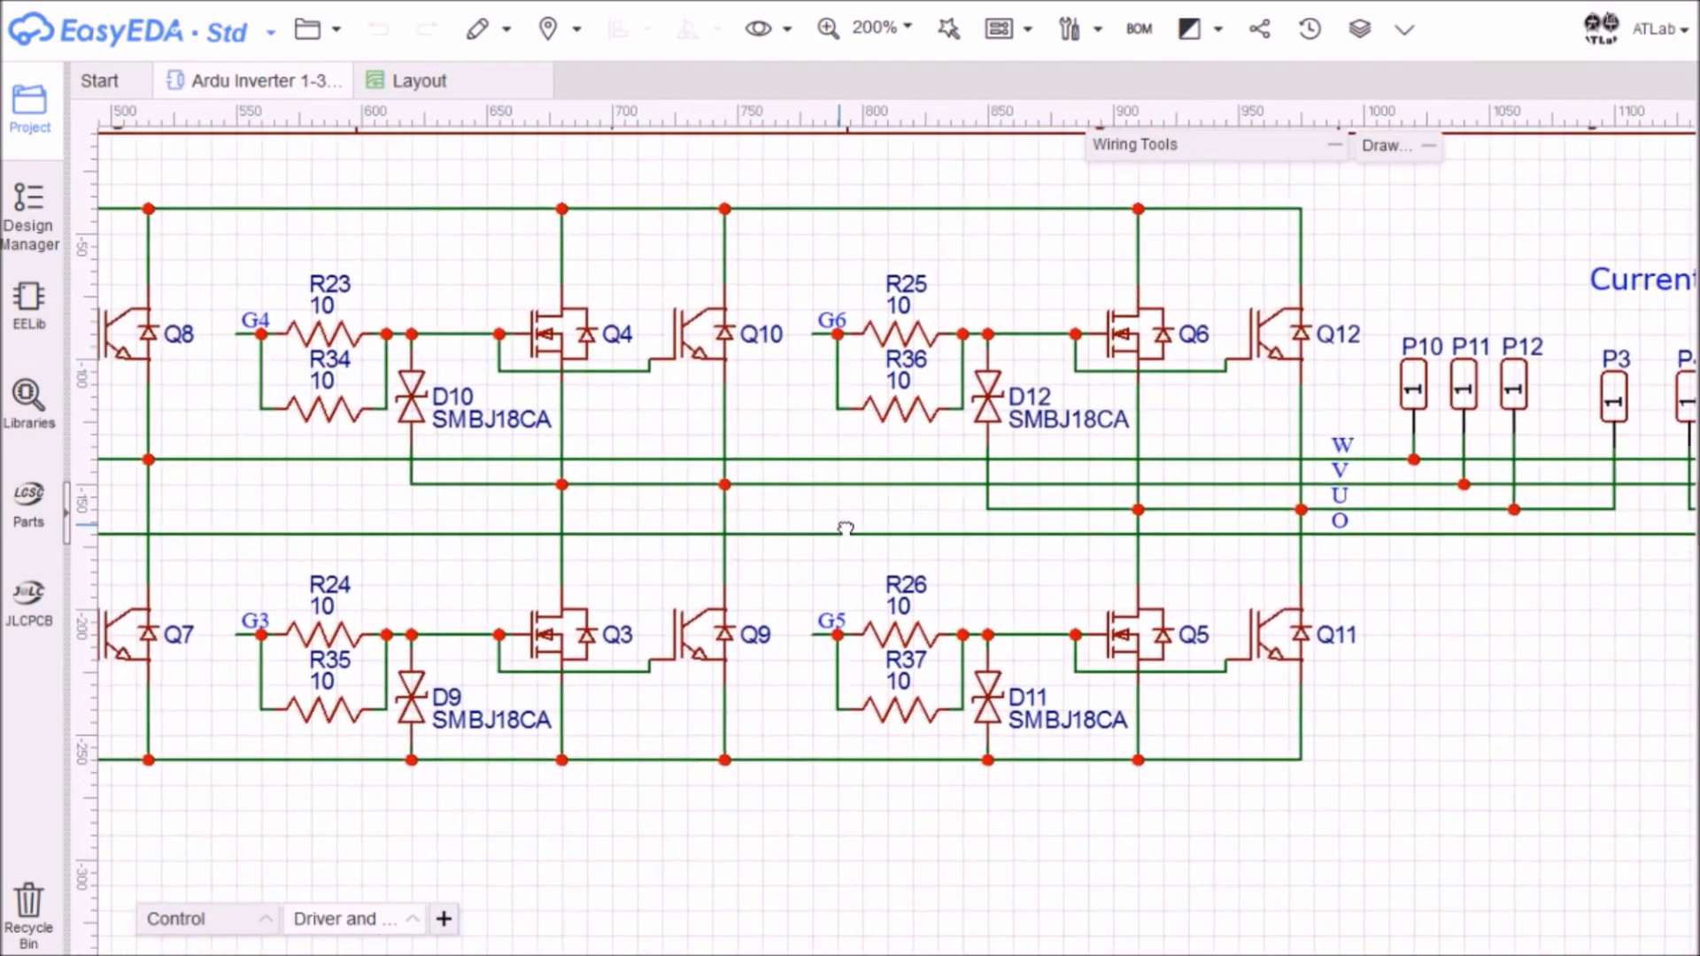
pyautogui.moveTo(846, 529); pyautogui.dragTo(1148, 537)
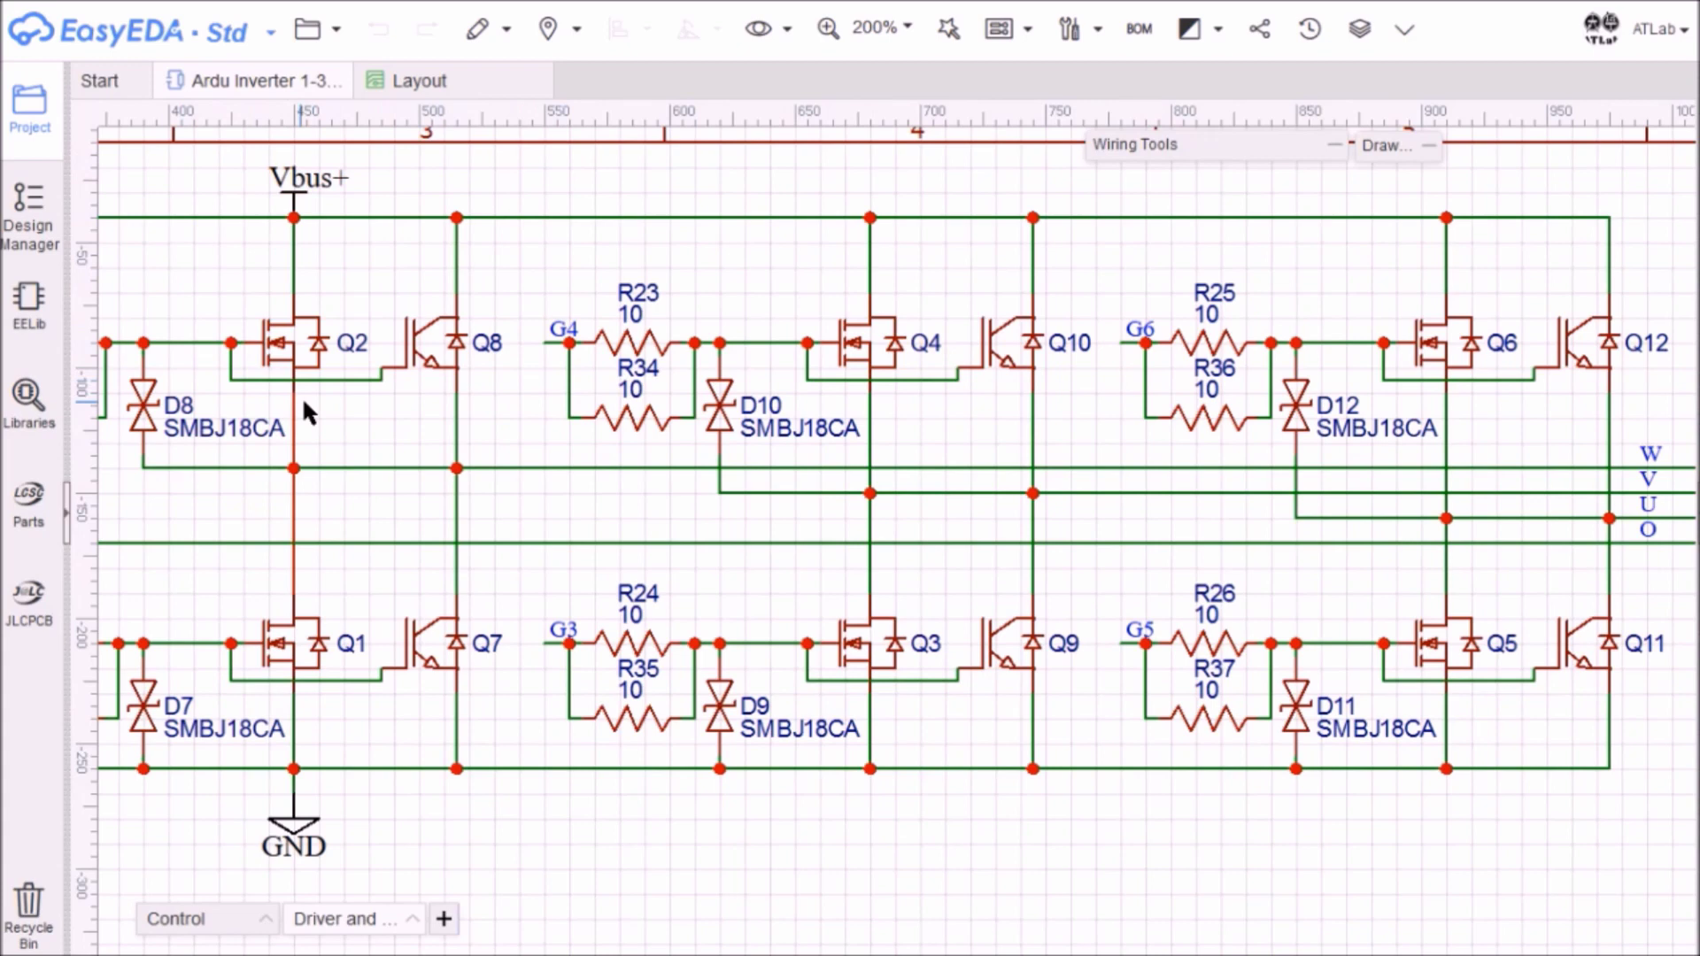
pyautogui.scroll(2, 301, 396)
pyautogui.scroll(1, 318, 310)
pyautogui.scroll(1, 456, 311)
pyautogui.scroll(2, 569, 411)
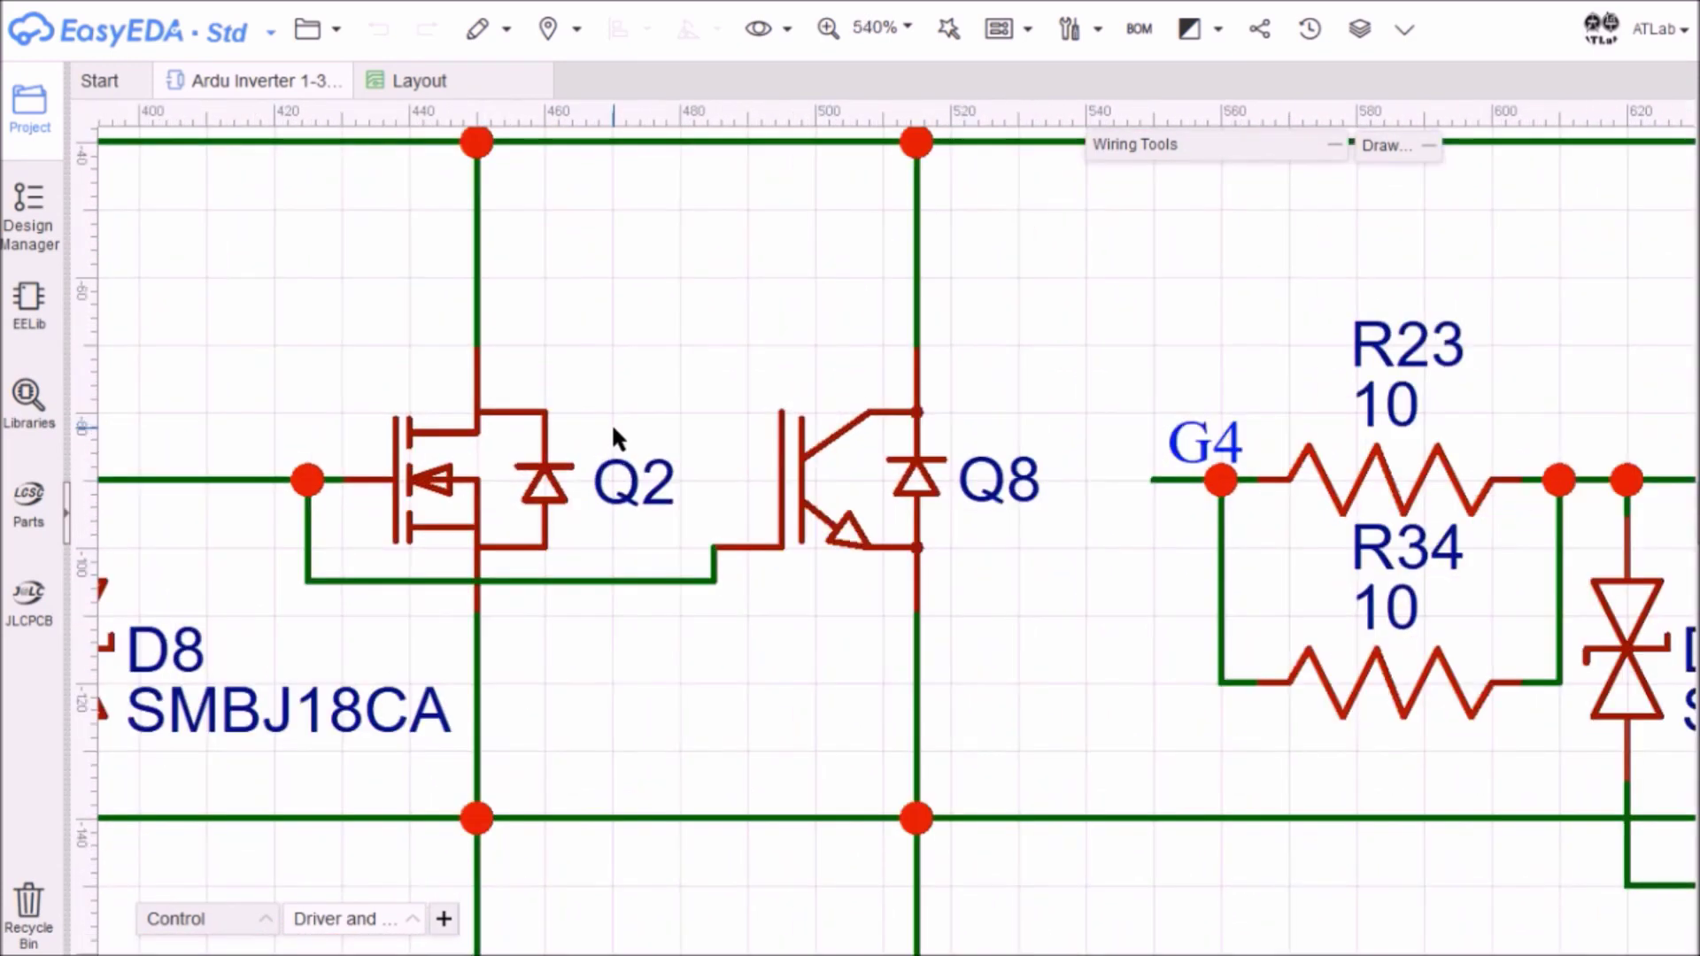
pyautogui.scroll(-1, 614, 438)
pyautogui.scroll(-6, 732, 456)
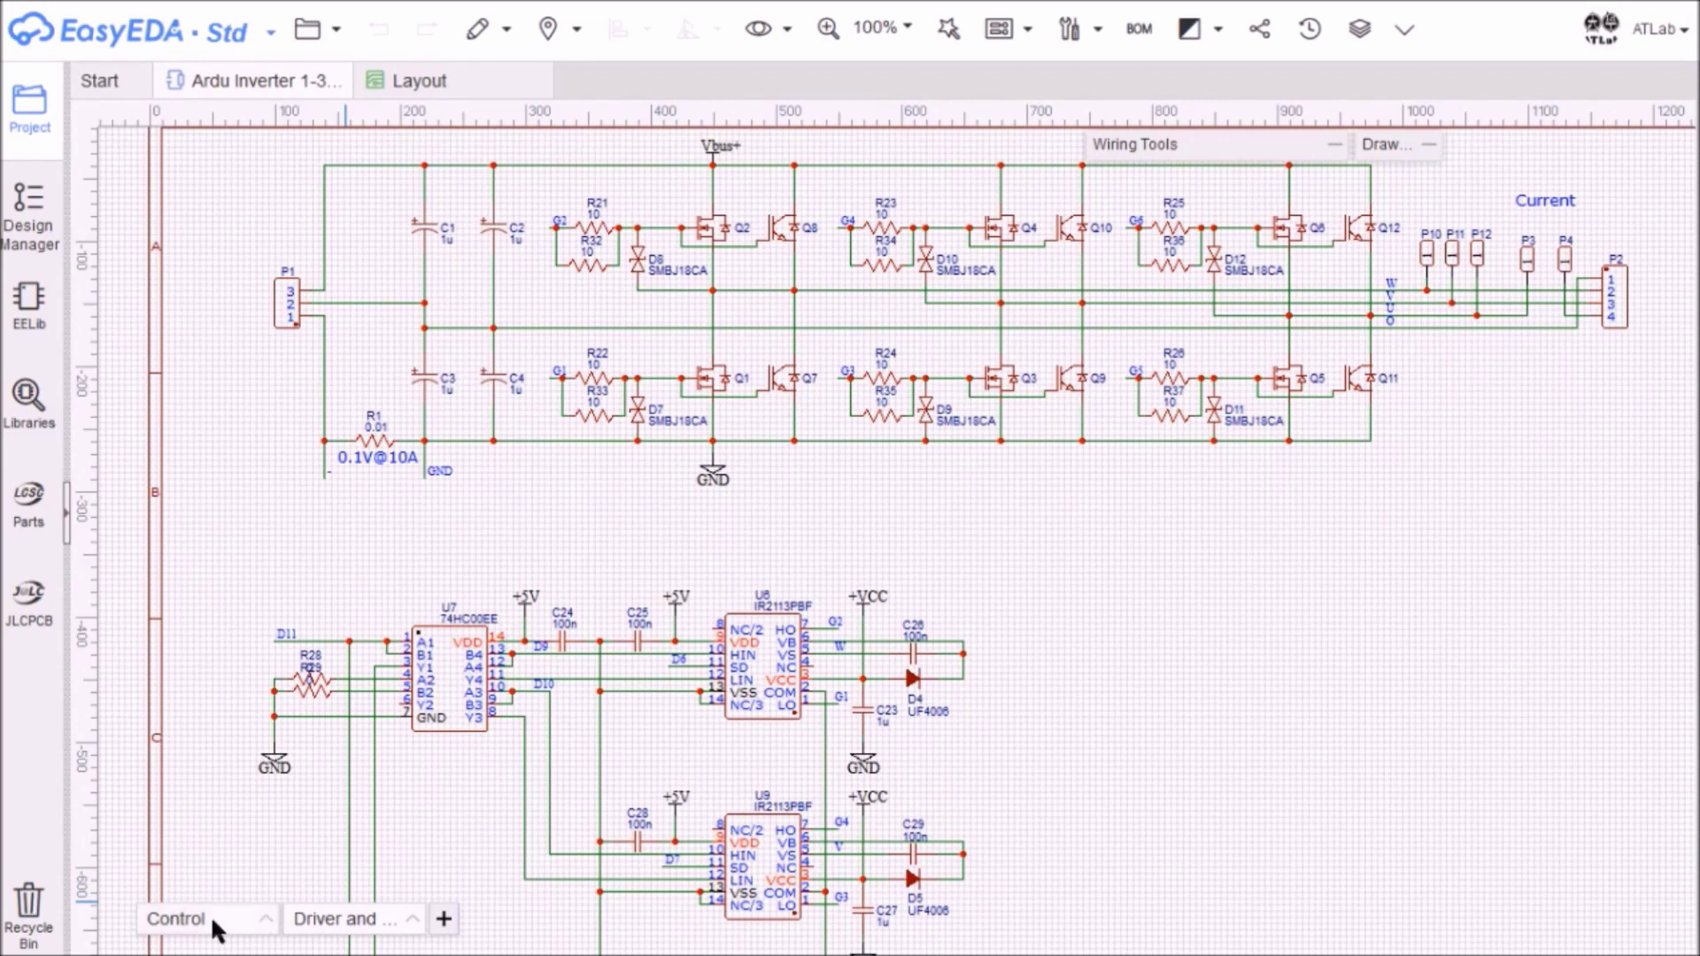
# Open the Control sheet and review the Arduino Nano wiring and the U1.2 current-sensor op-amp stage.
pyautogui.click(210, 914)
pyautogui.scroll(1, 1254, 422)
pyautogui.scroll(1, 1254, 423)
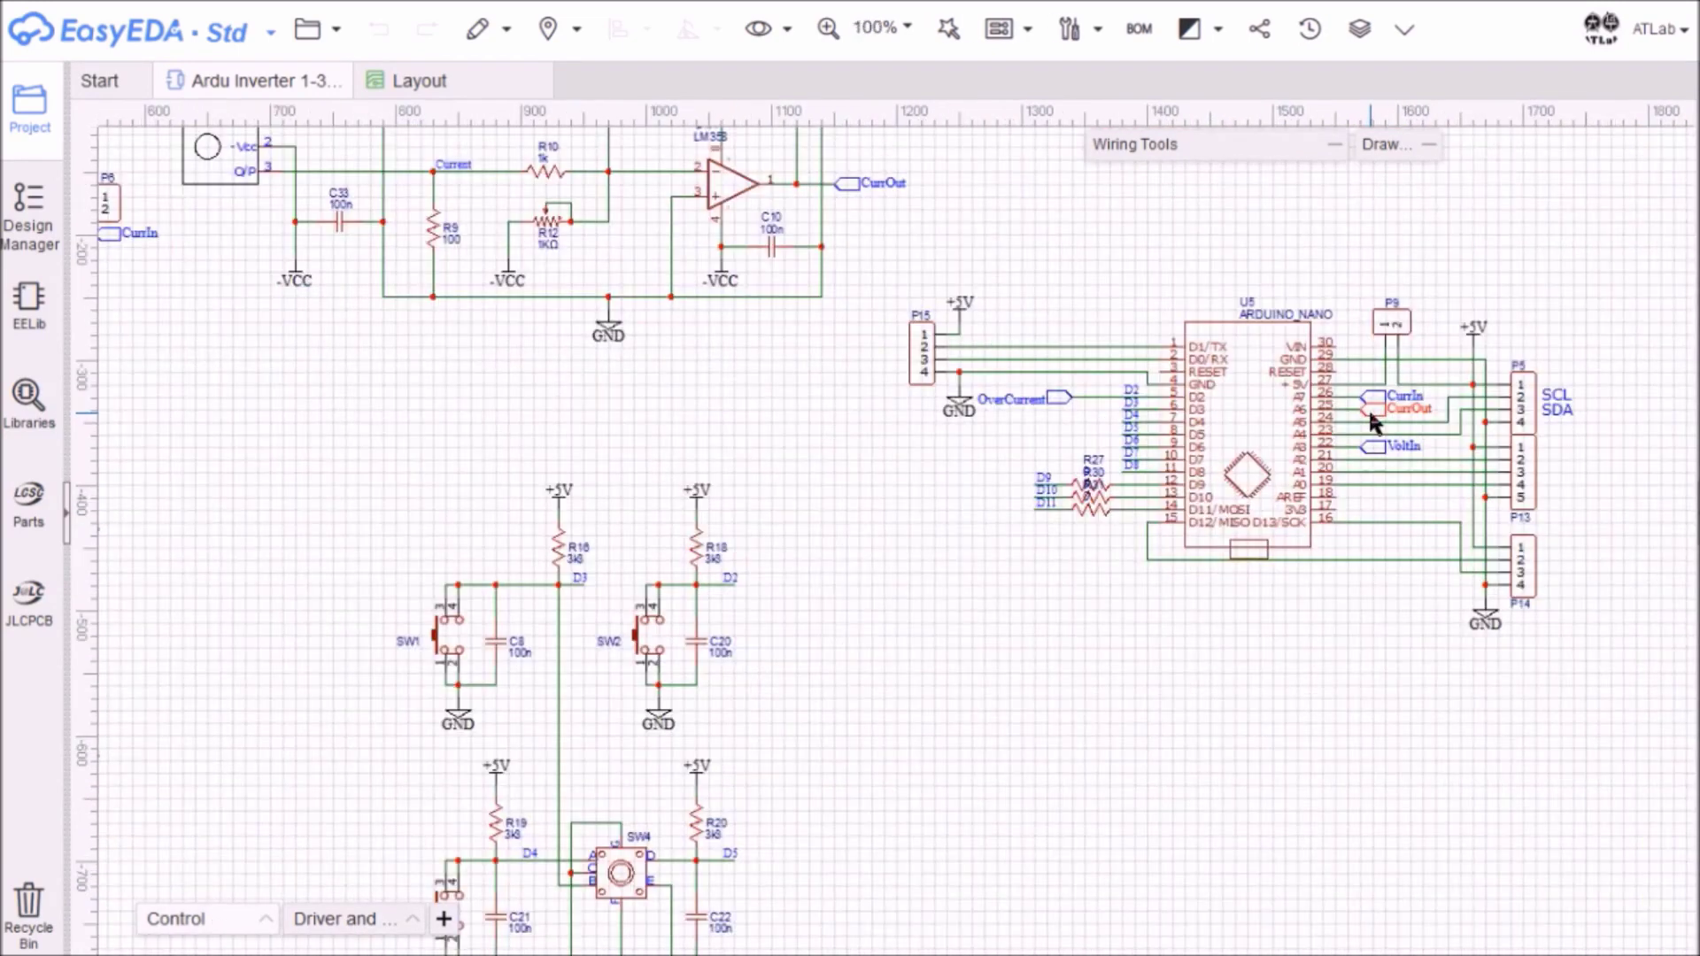
pyautogui.scroll(2, 1254, 423)
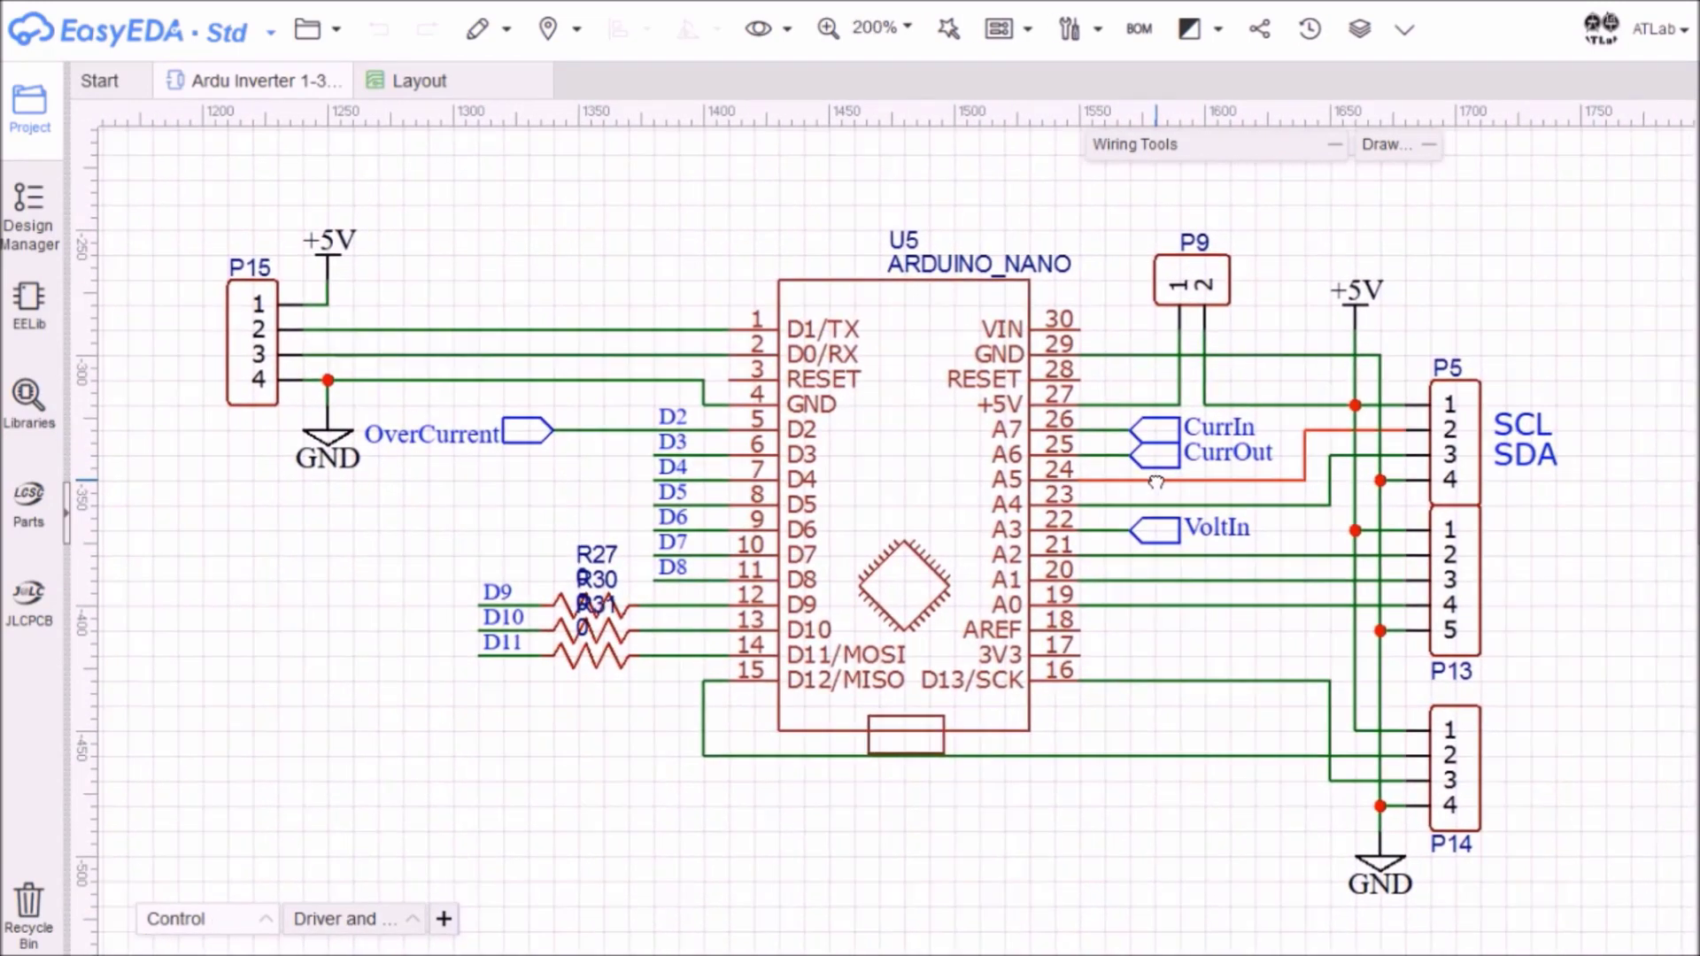
pyautogui.moveTo(1270, 480); pyautogui.dragTo(1151, 487)
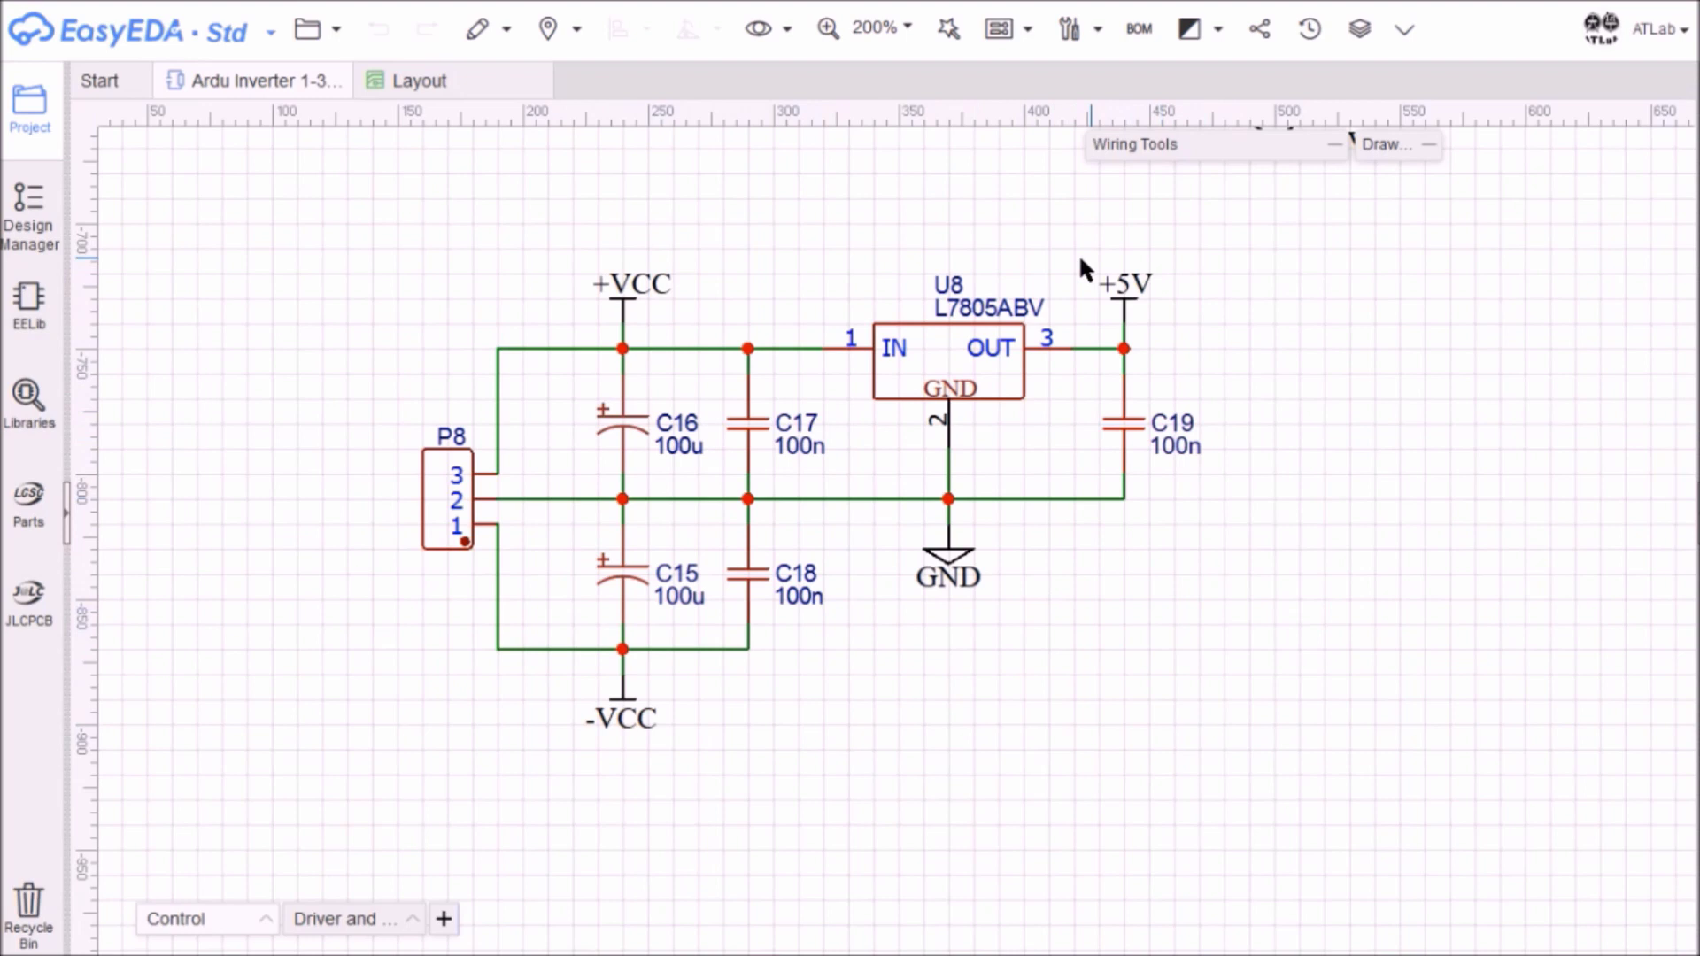
pyautogui.moveTo(666, 824); pyautogui.dragTo(1177, 752)
pyautogui.moveTo(567, 774)
pyautogui.mouseDown()
pyautogui.moveTo(686, 764)
pyautogui.moveTo(722, 782)
pyautogui.moveTo(614, 784)
pyautogui.mouseUp()
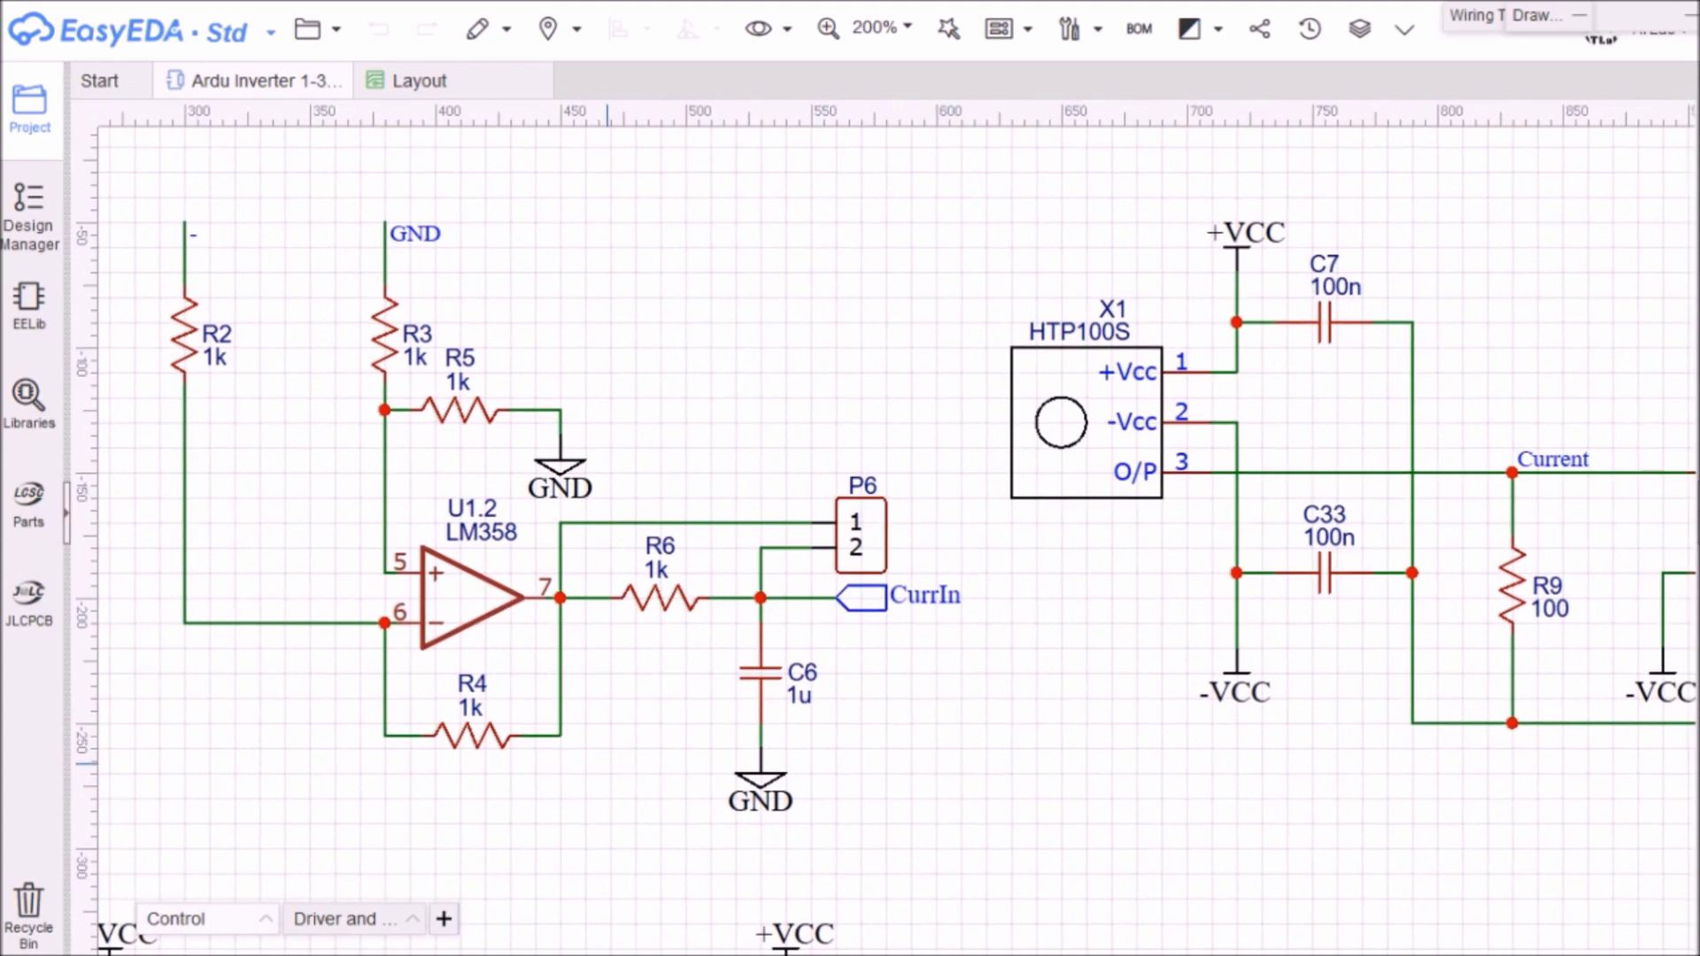
pyautogui.scroll(2, 551, 387)
pyautogui.moveTo(550, 387)
pyautogui.mouseDown()
pyautogui.moveTo(559, 448)
pyautogui.moveTo(684, 540)
pyautogui.moveTo(703, 467)
pyautogui.mouseUp()
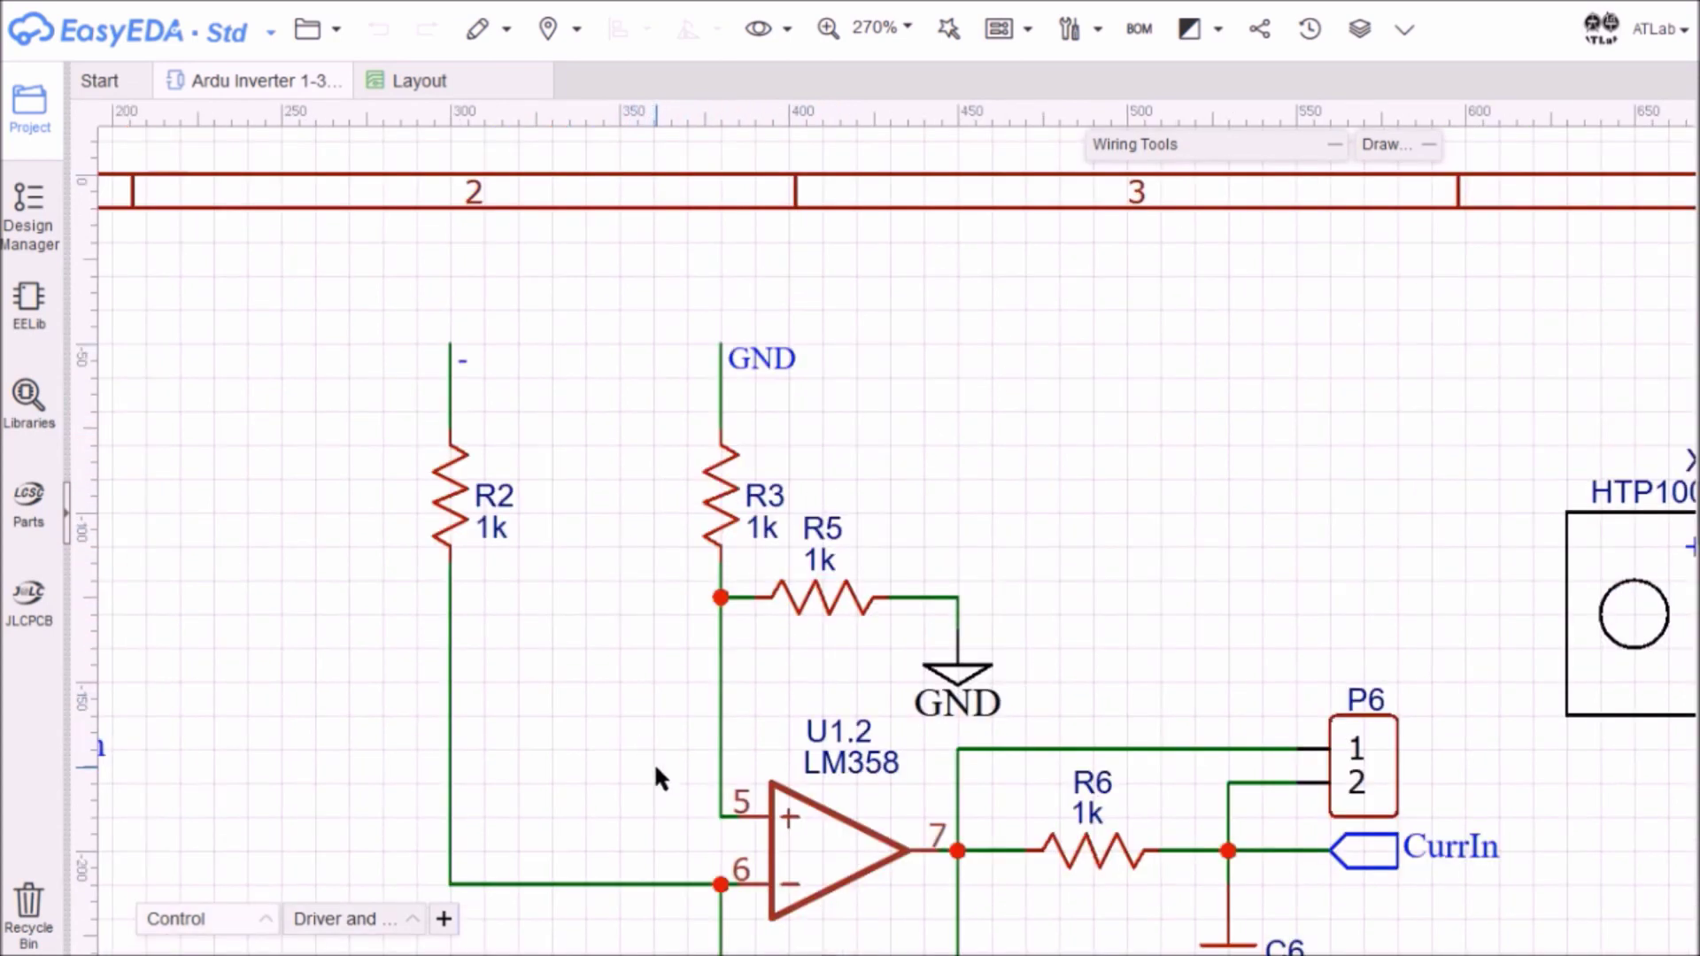
pyautogui.moveTo(654, 762); pyautogui.dragTo(600, 572)
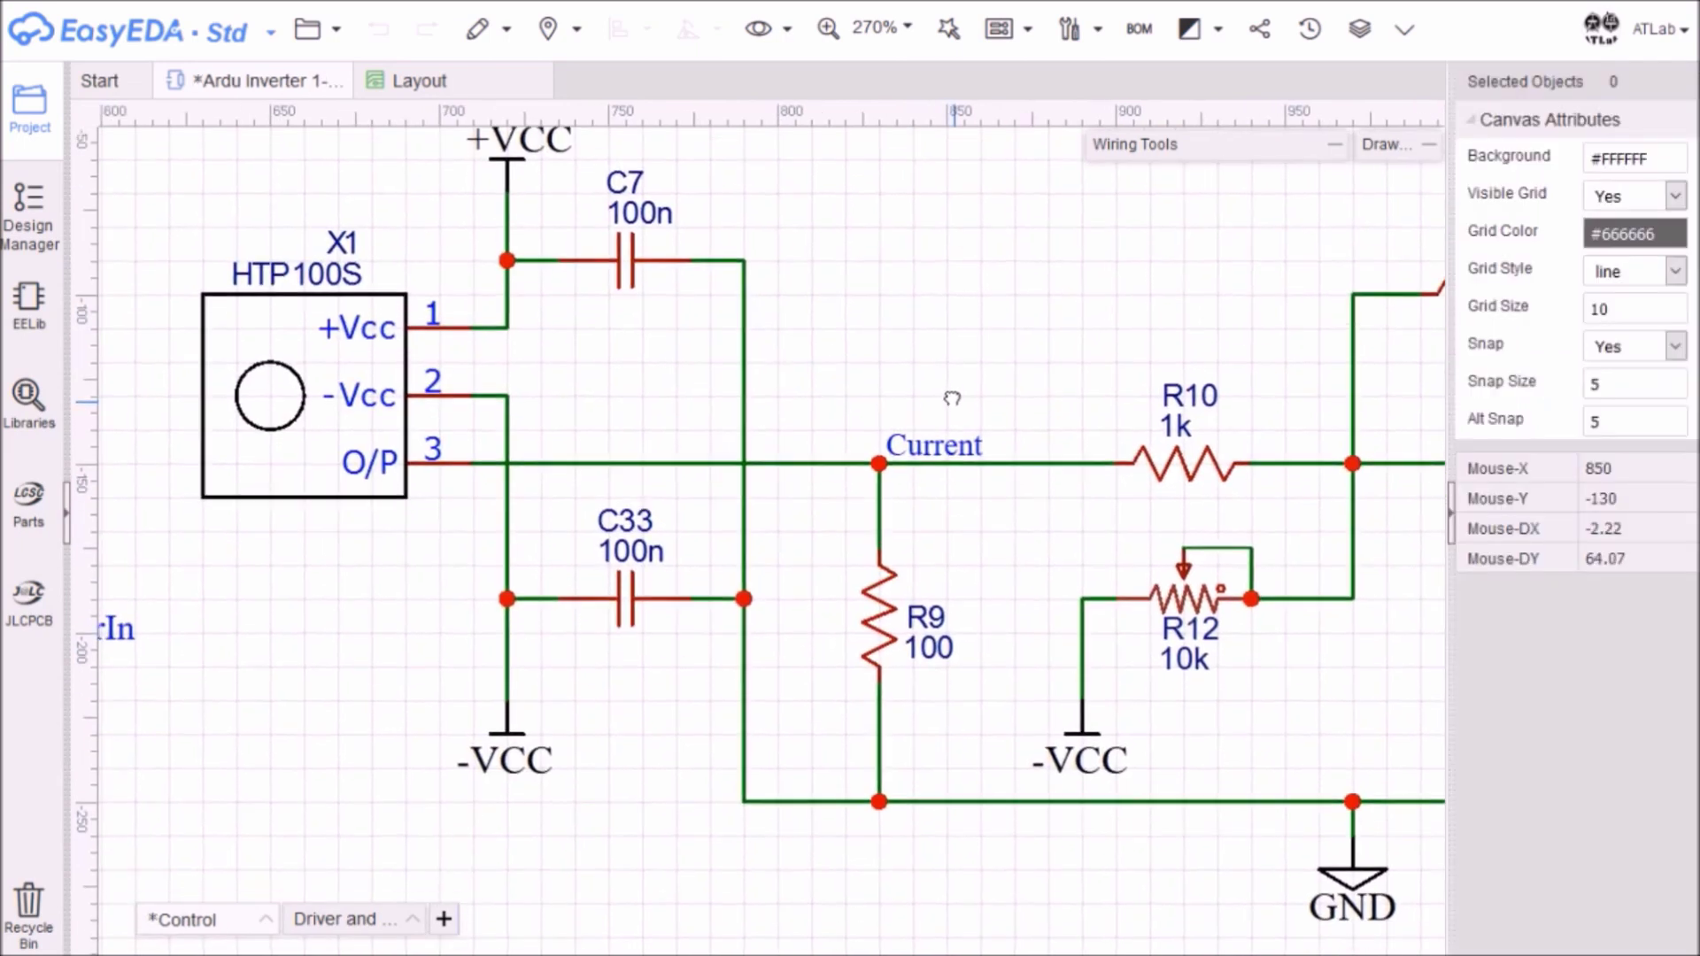
pyautogui.moveTo(979, 395)
pyautogui.mouseDown()
pyautogui.moveTo(662, 341)
pyautogui.moveTo(366, 376)
pyautogui.moveTo(170, 424)
pyautogui.mouseUp()
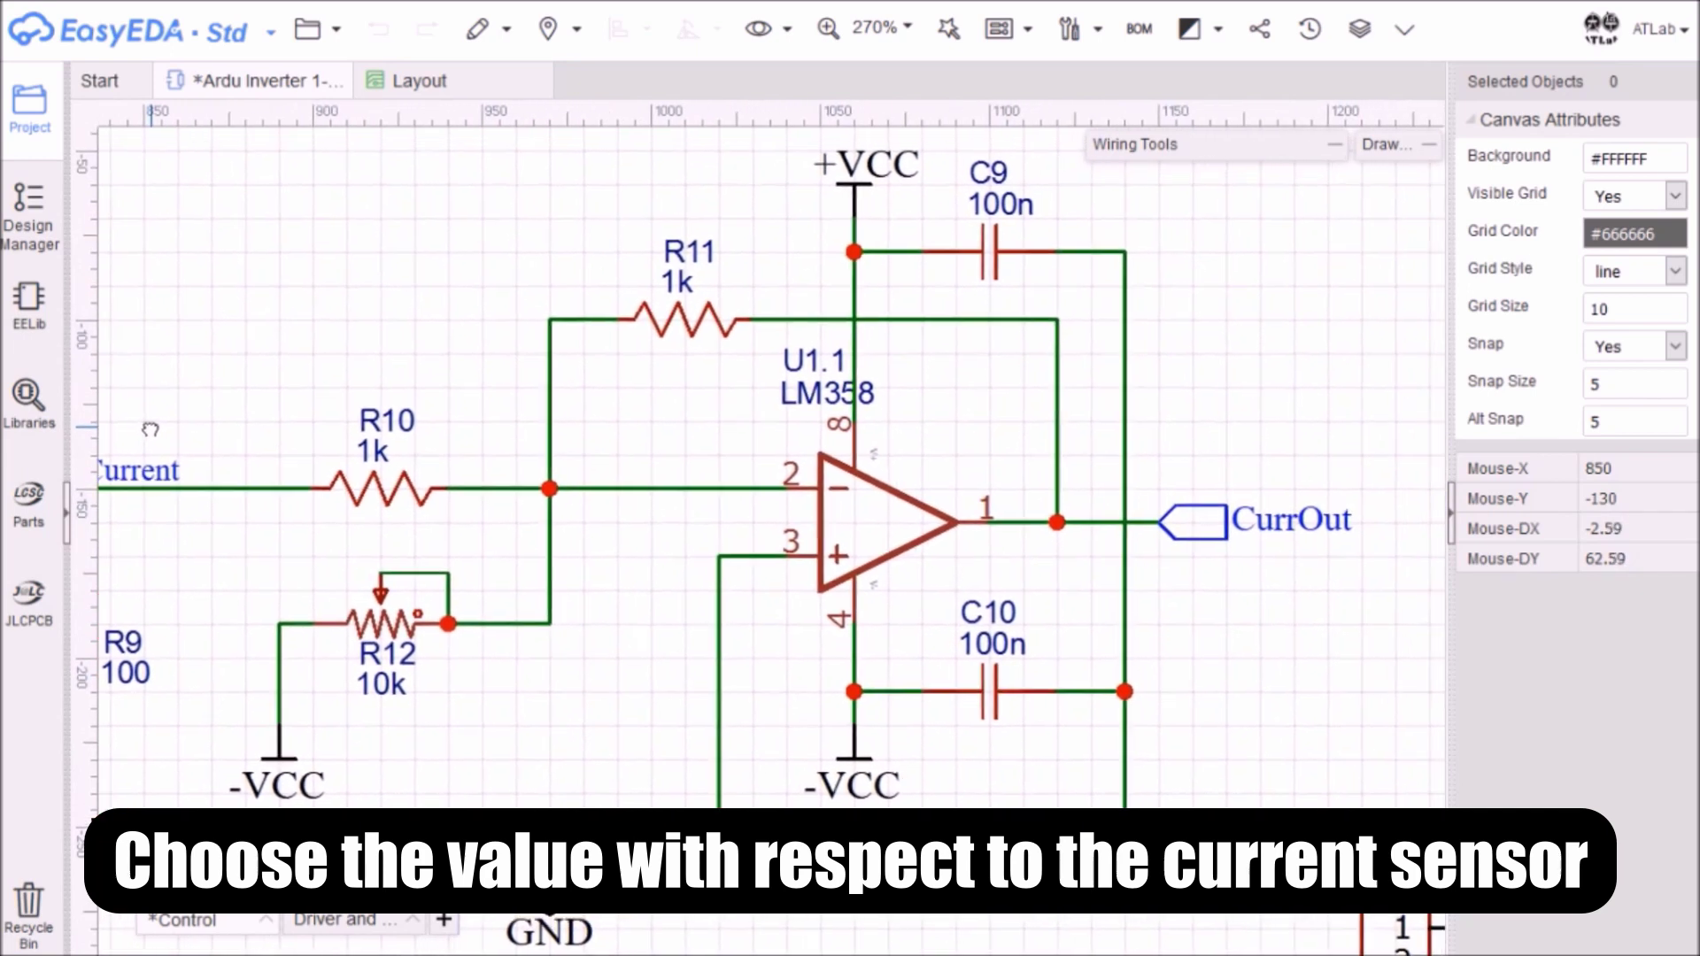
pyautogui.moveTo(170, 424); pyautogui.dragTo(128, 415)
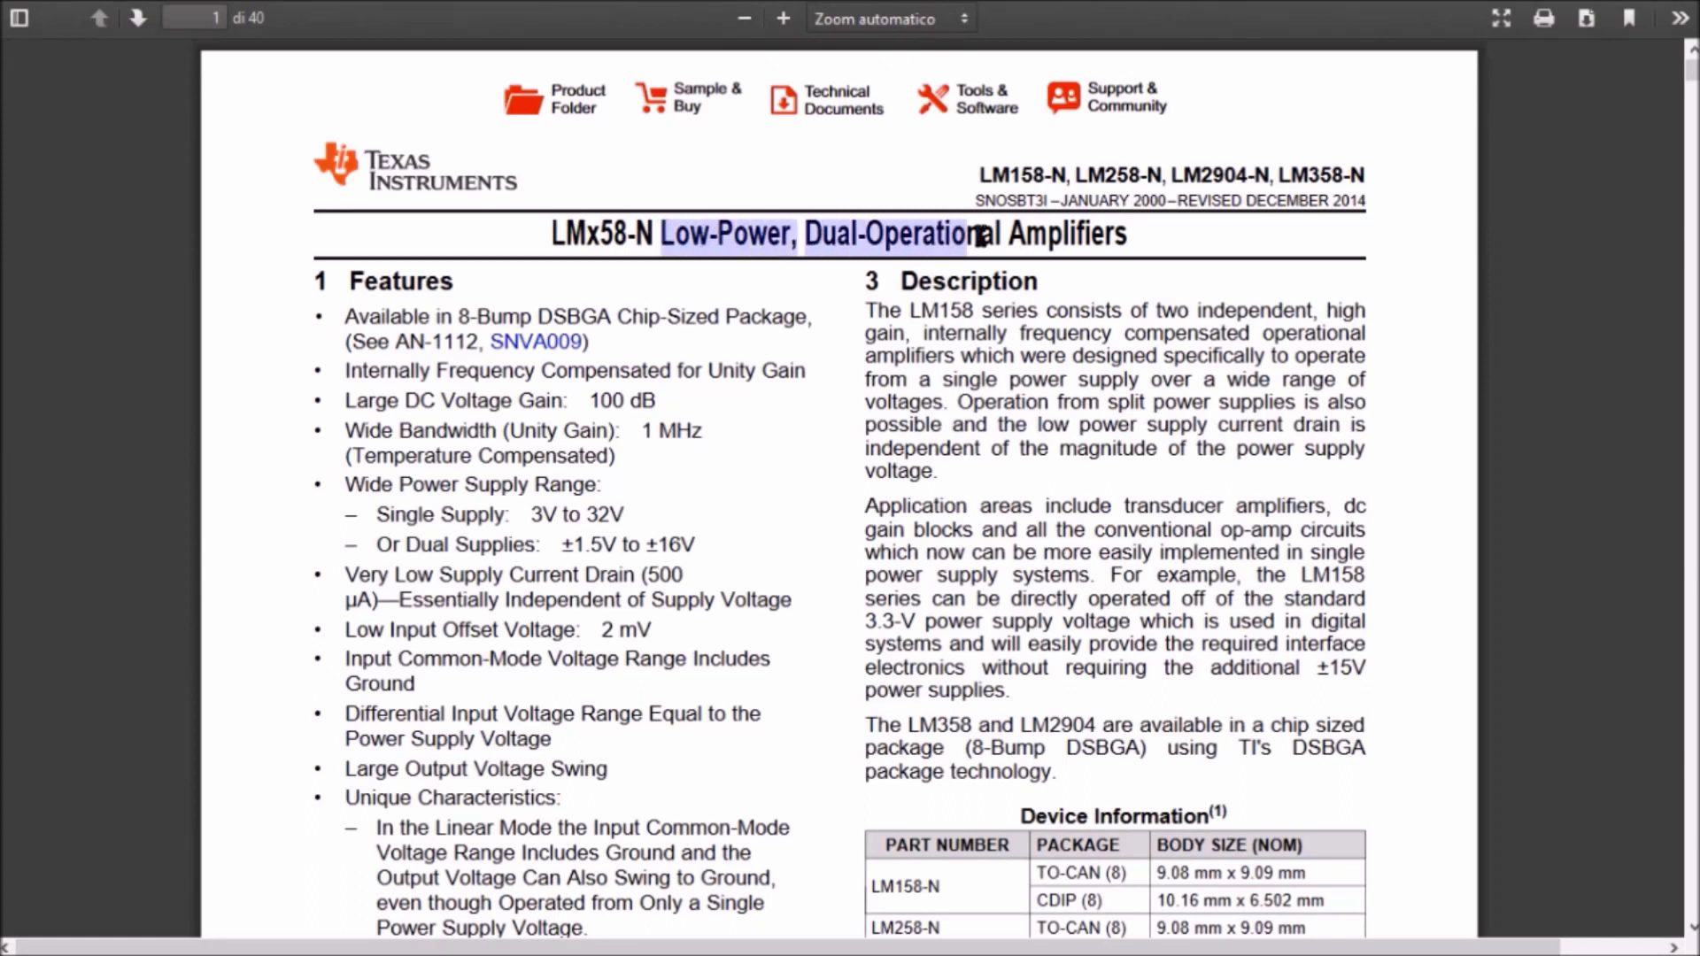
pyautogui.scroll(-2, 753, 316)
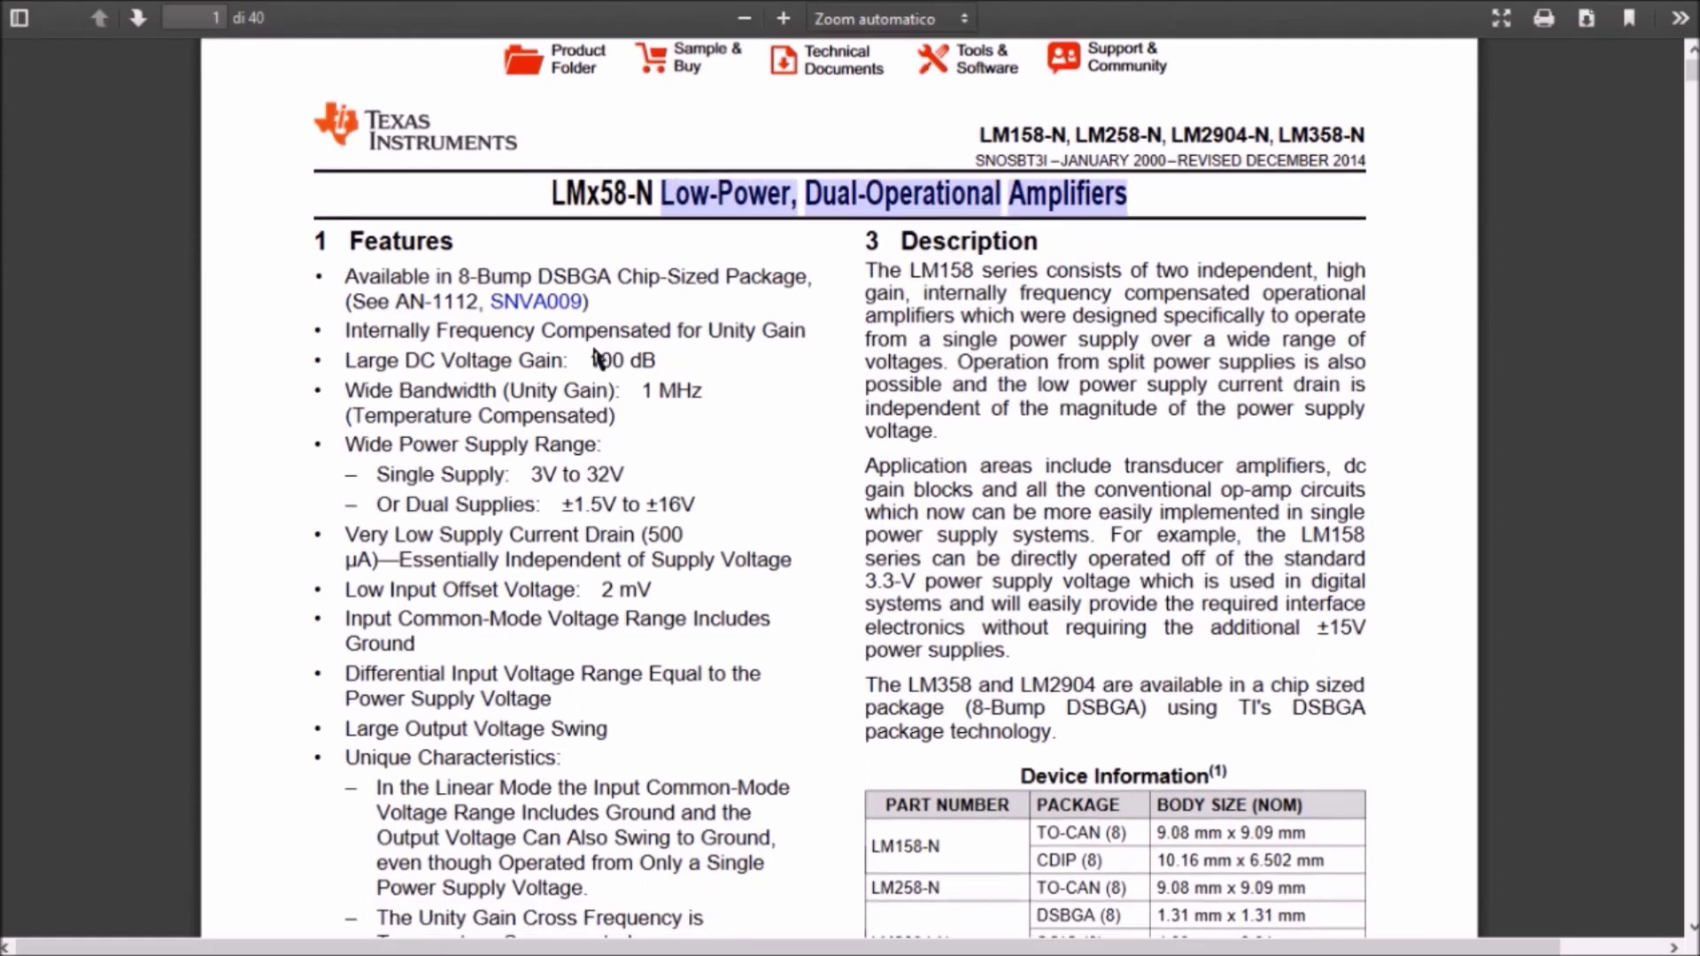
pyautogui.scroll(-1, 573, 378)
# Highlight 'Low Input Offset Voltage: 2 mV' in the LM358 datasheet.
pyautogui.moveTo(648, 470); pyautogui.dragTo(624, 471)
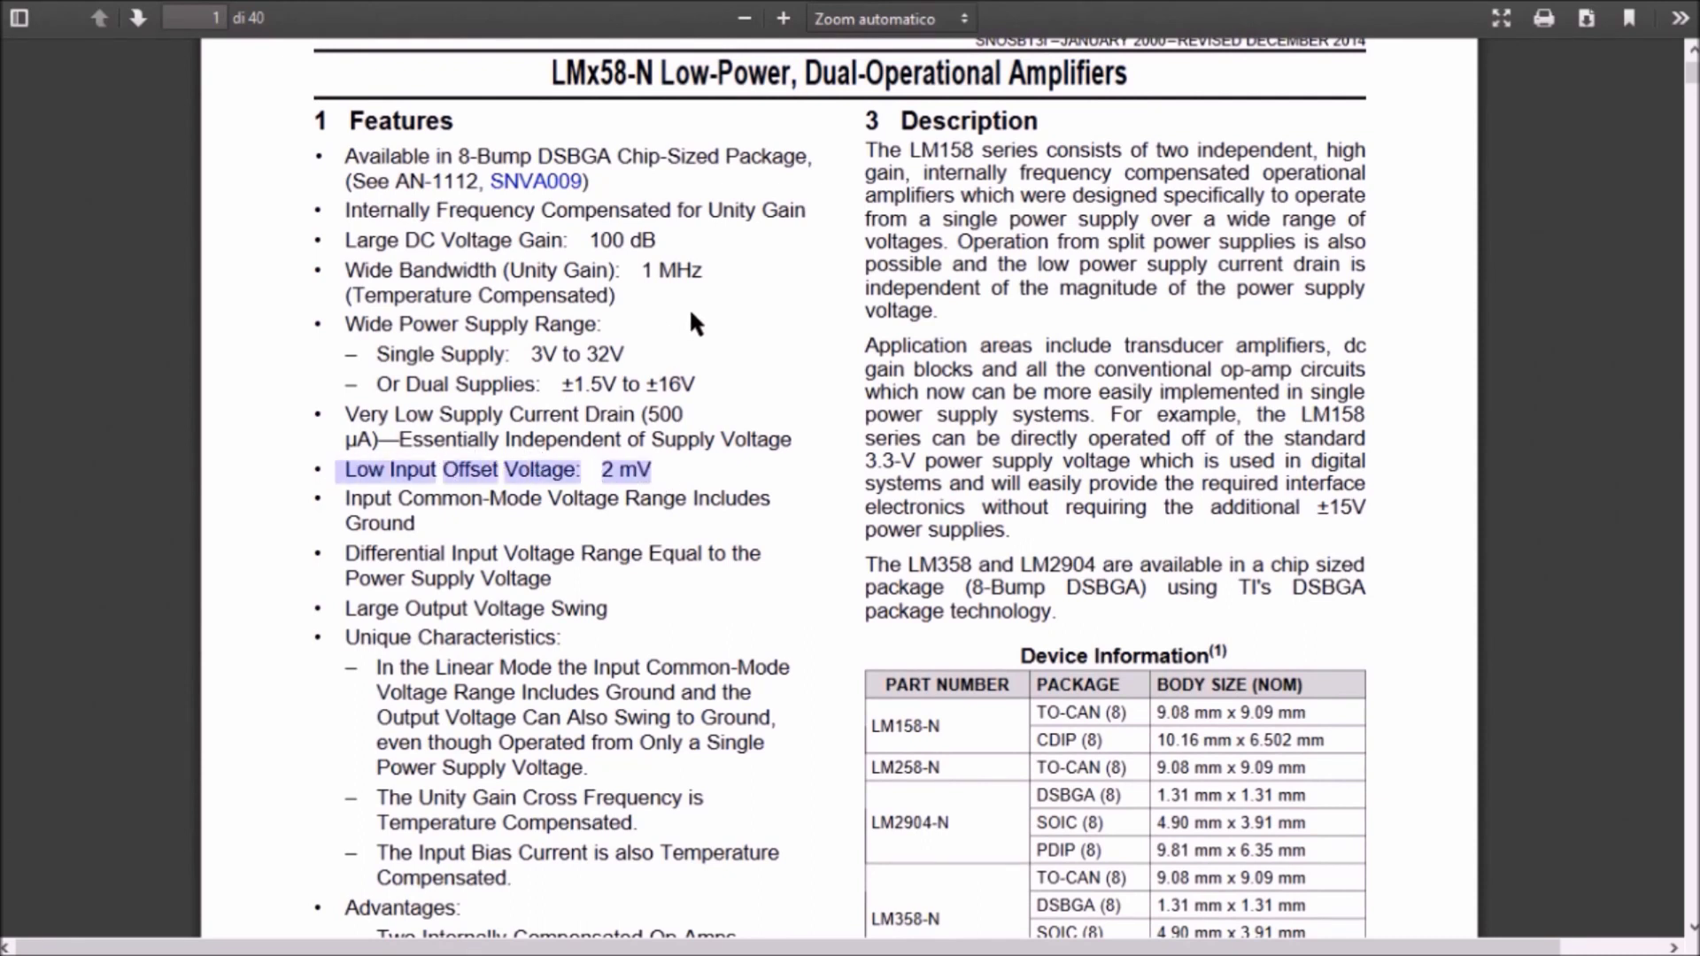
pyautogui.scroll(-10, 743, 293)
pyautogui.scroll(-15, 731, 456)
pyautogui.scroll(-5, 863, 320)
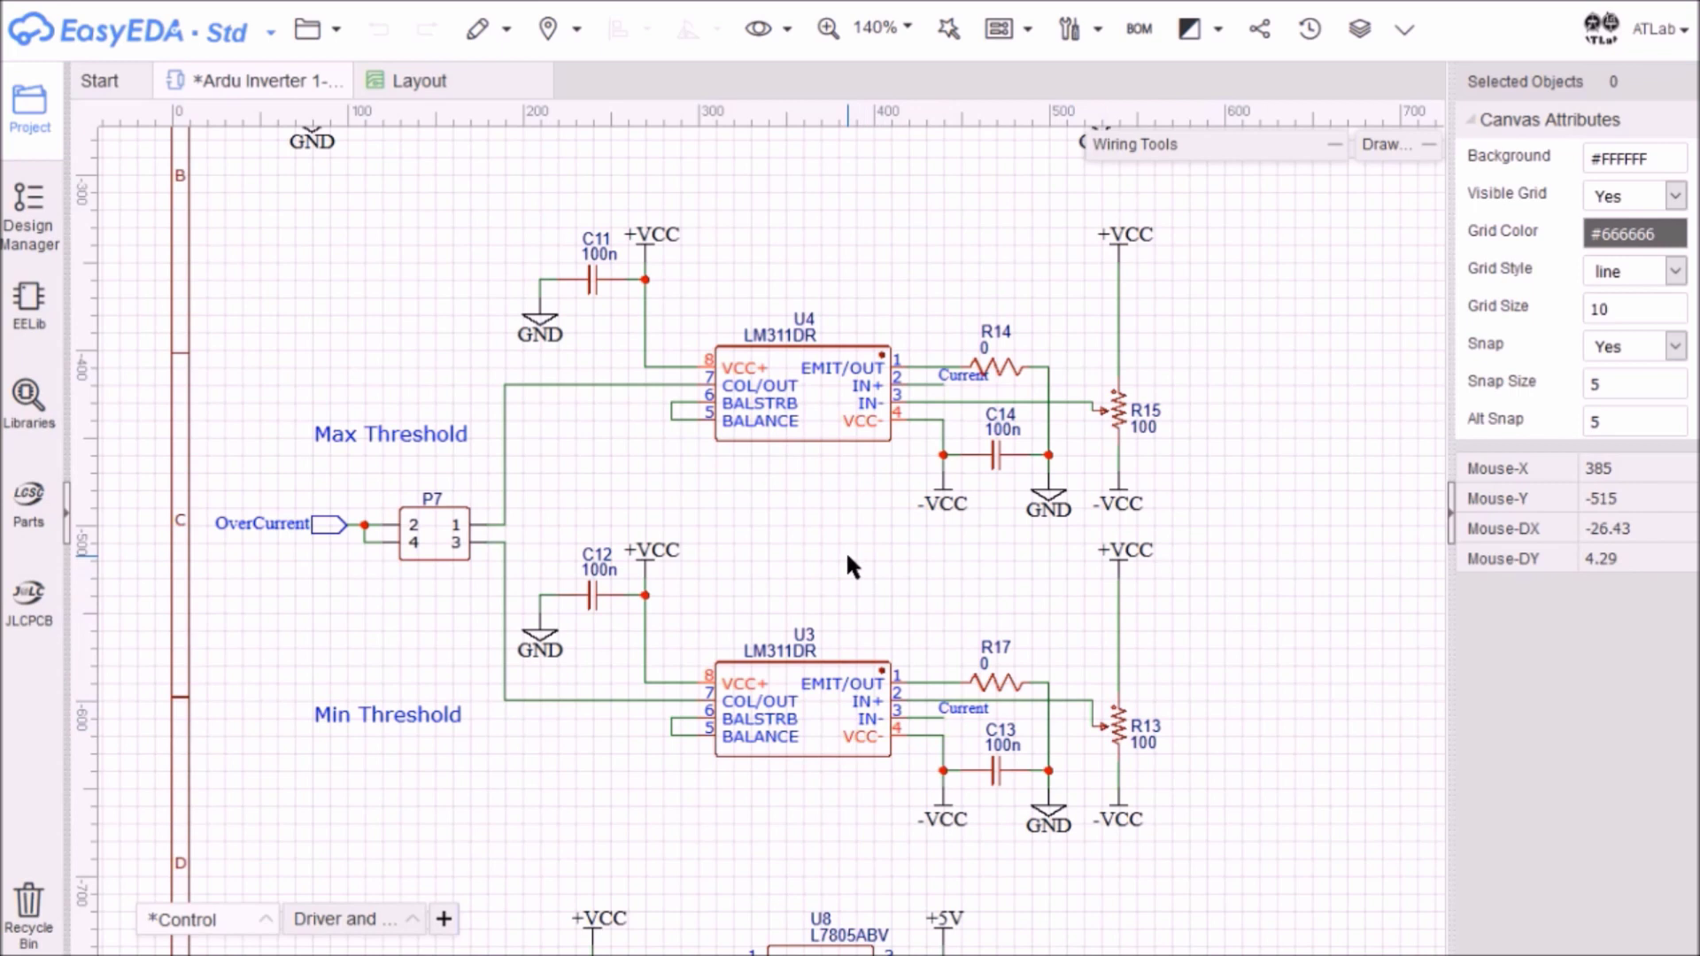
# Pan over the Max and Min Threshold comparator stages.
pyautogui.moveTo(839, 553); pyautogui.dragTo(788, 583)
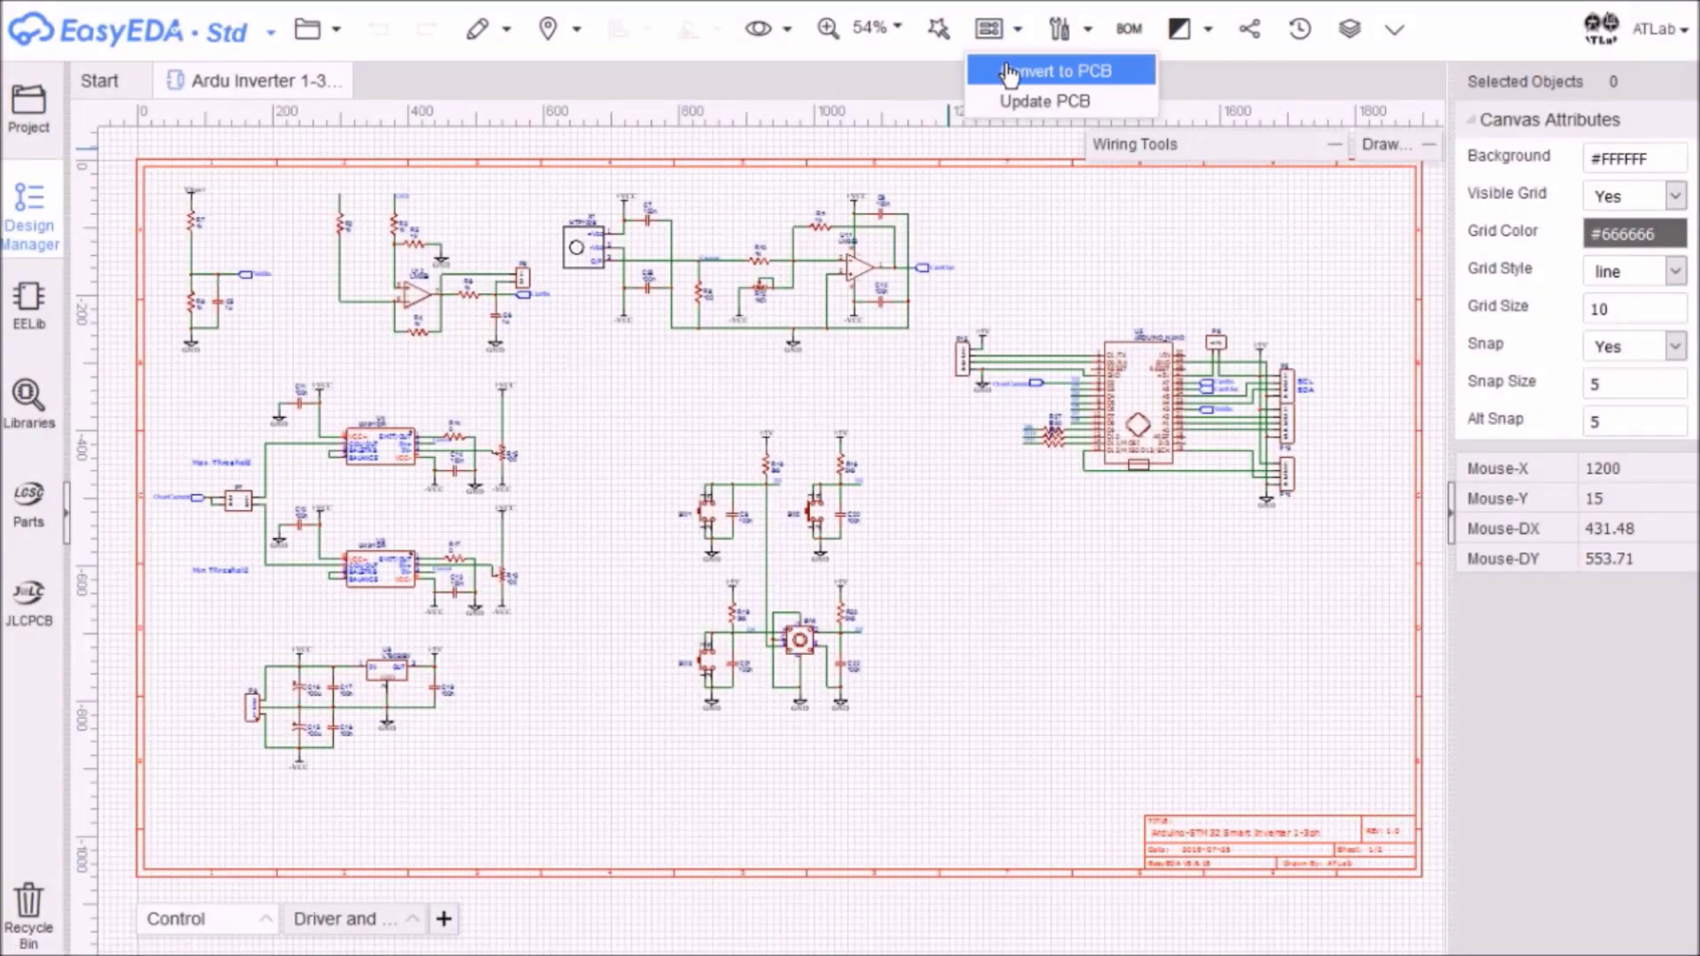
# Convert the schematic to a new PCB and group capacitors C1–C4 at the board's top-left.
pyautogui.click(1010, 73)
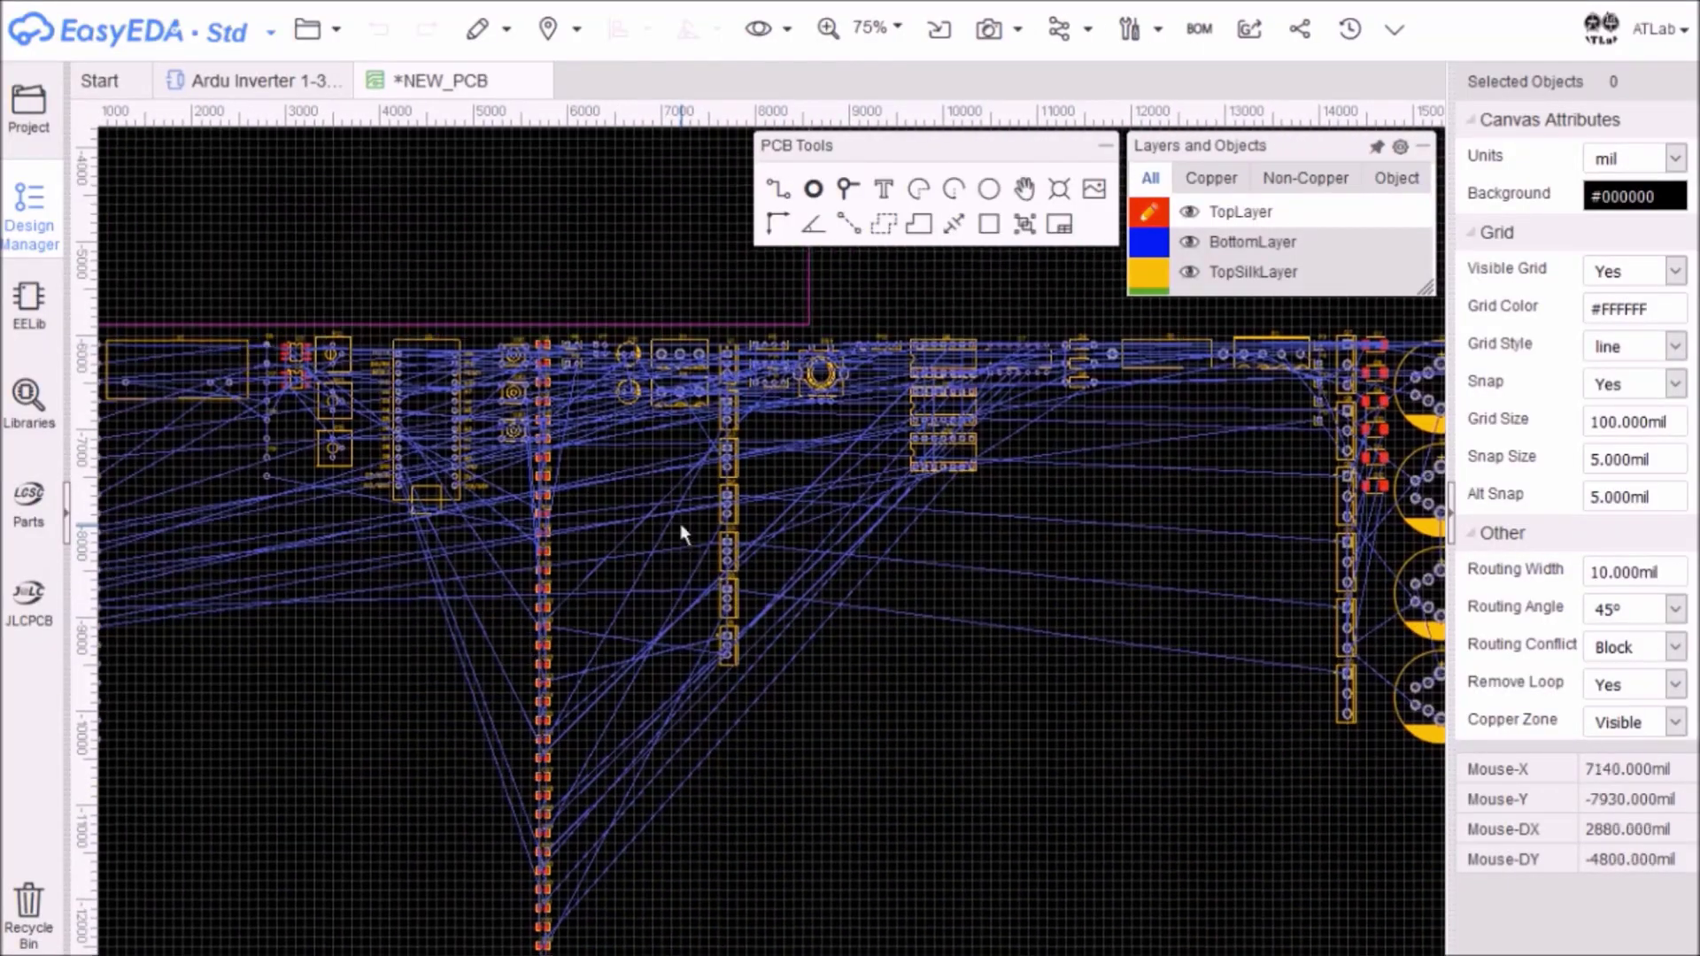
pyautogui.scroll(-2, 681, 524)
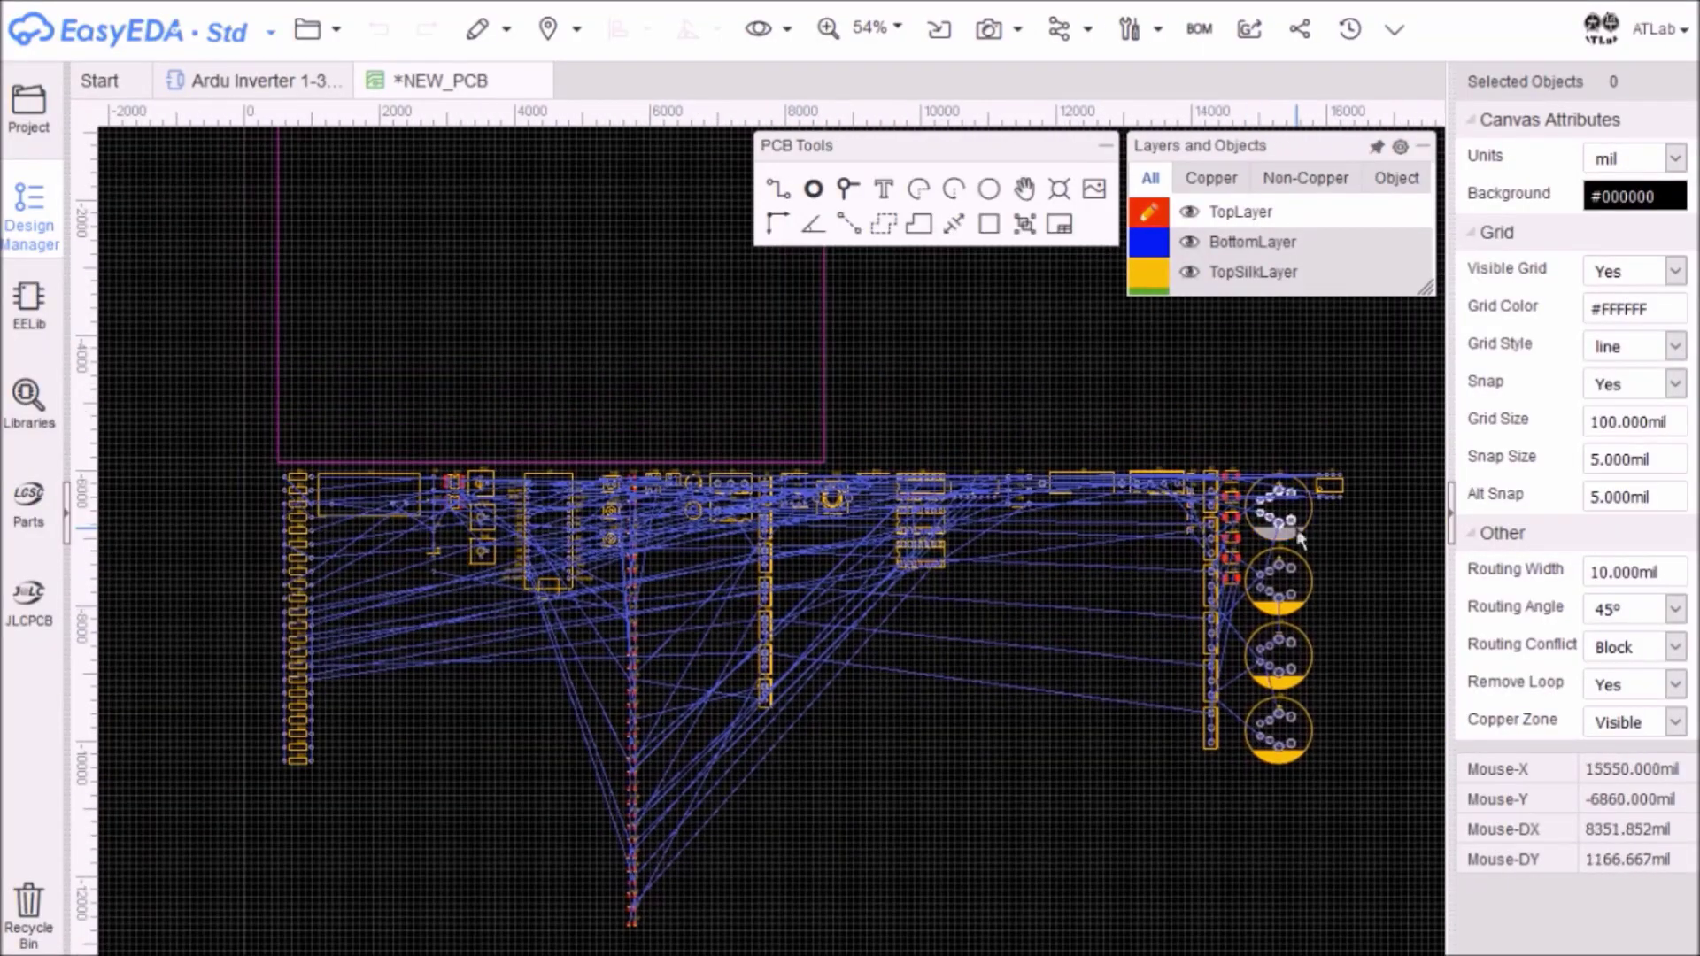
pyautogui.click(1275, 508)
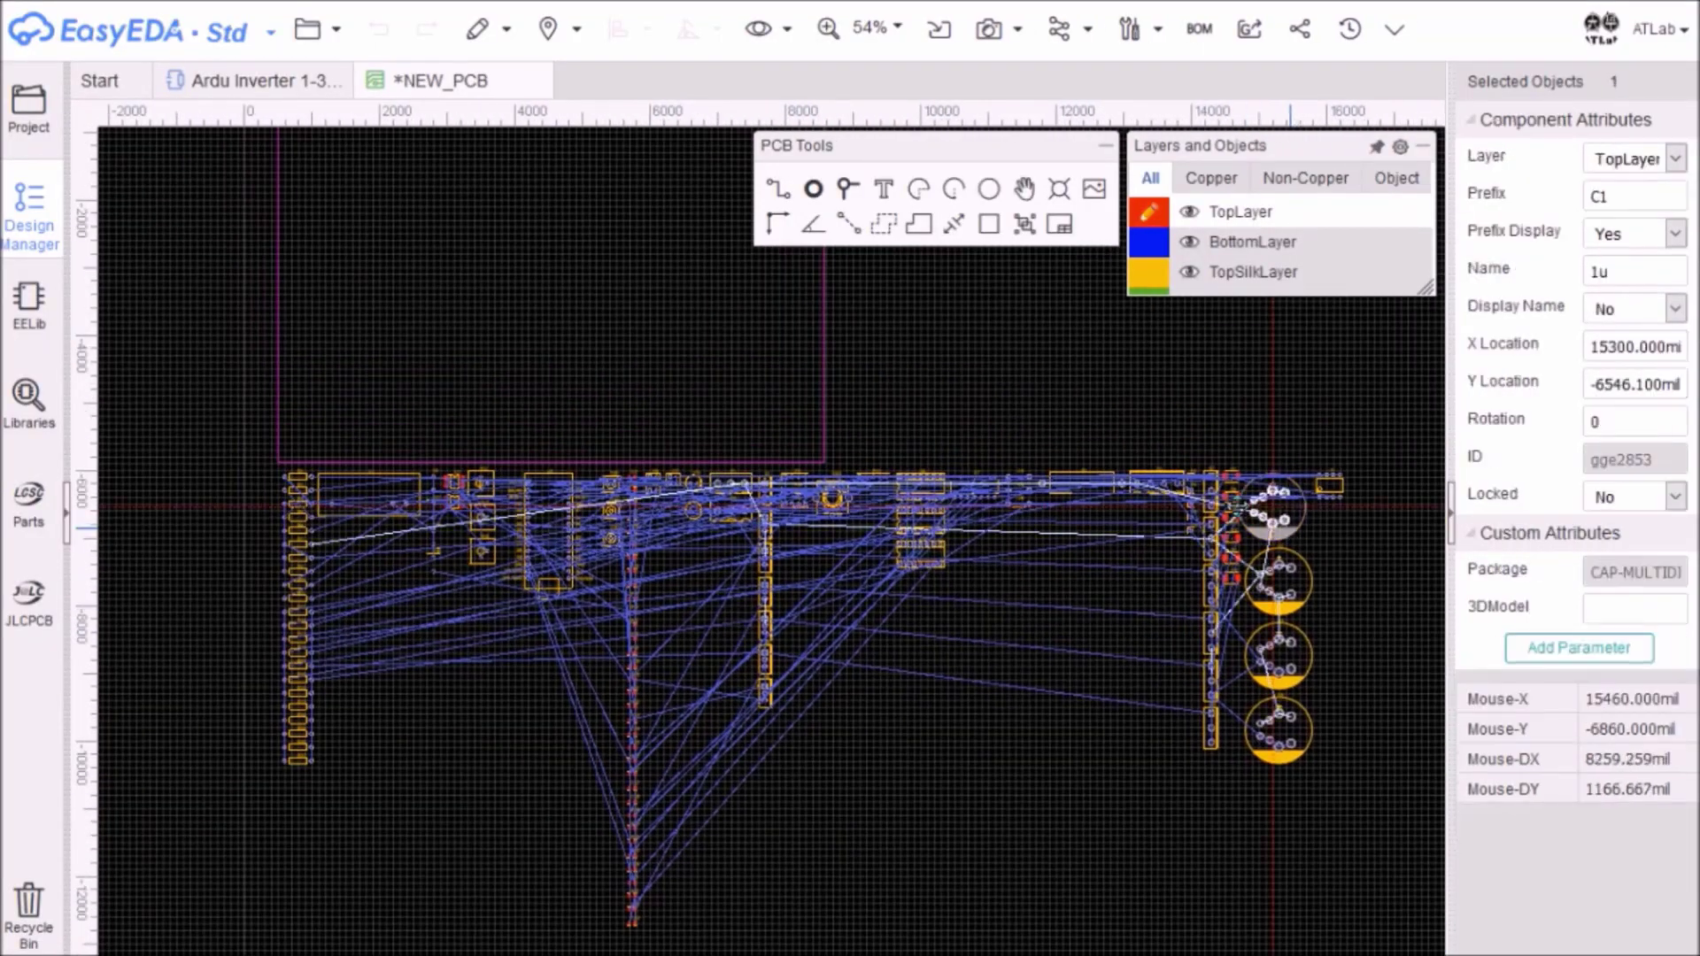
pyautogui.moveTo(1276, 509); pyautogui.dragTo(346, 162)
pyautogui.moveTo(1279, 582); pyautogui.dragTo(439, 172)
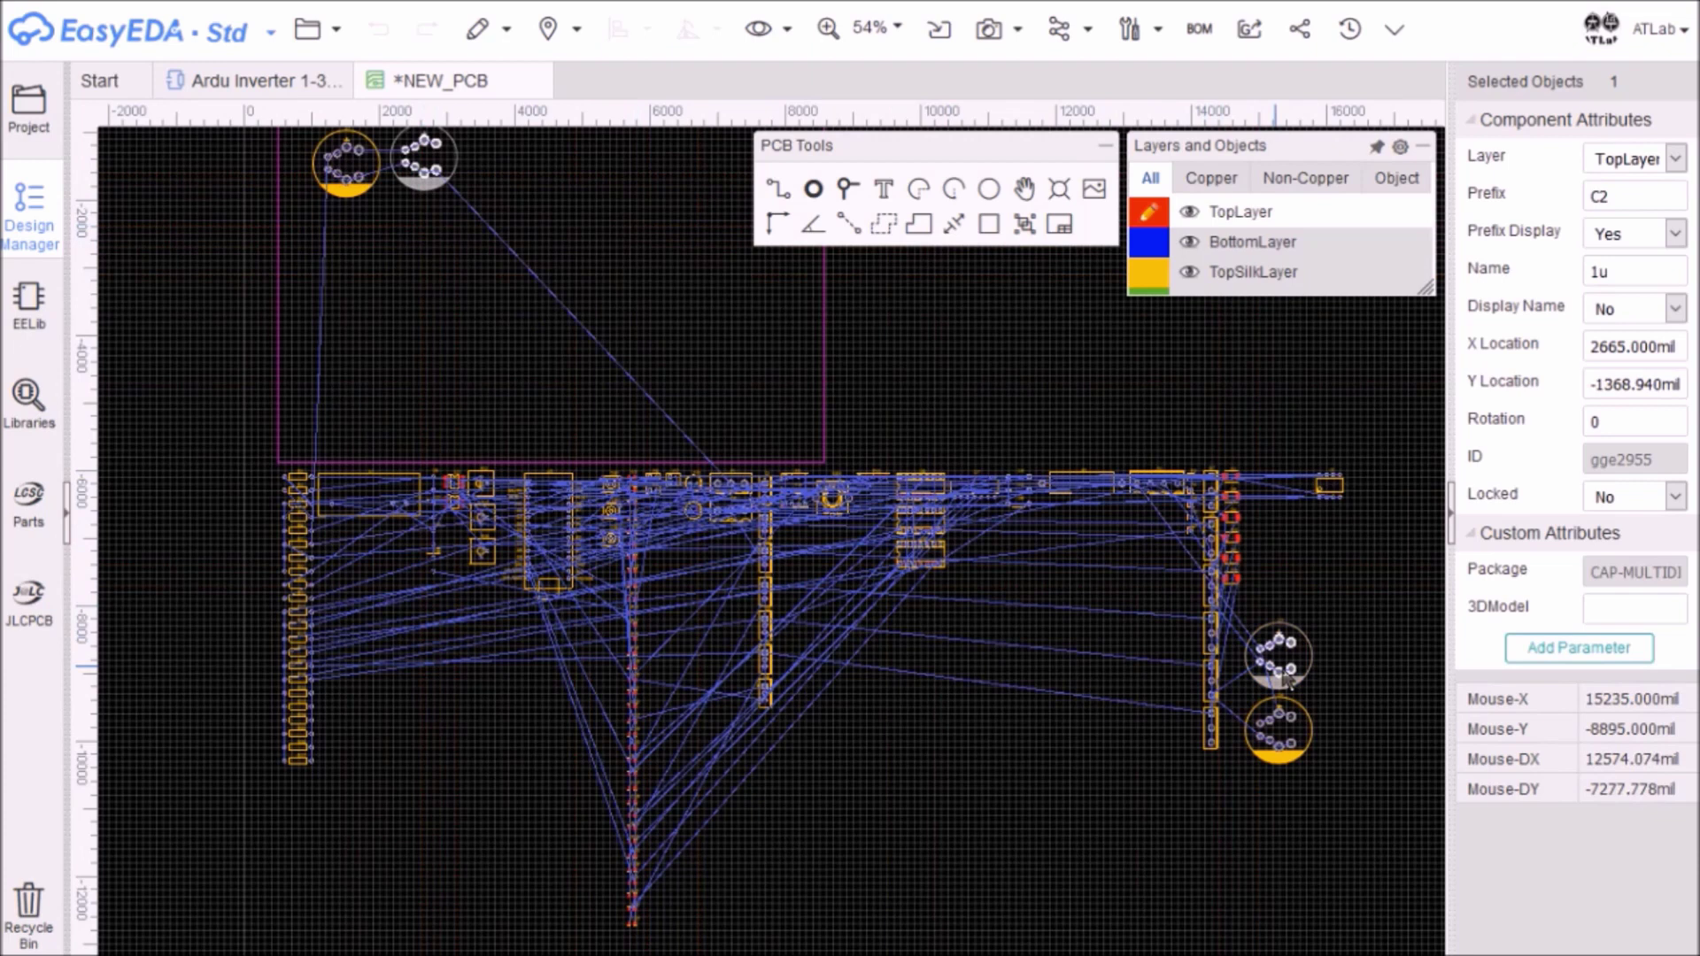
pyautogui.moveTo(1281, 675); pyautogui.dragTo(371, 233)
pyautogui.moveTo(1278, 728); pyautogui.dragTo(423, 255)
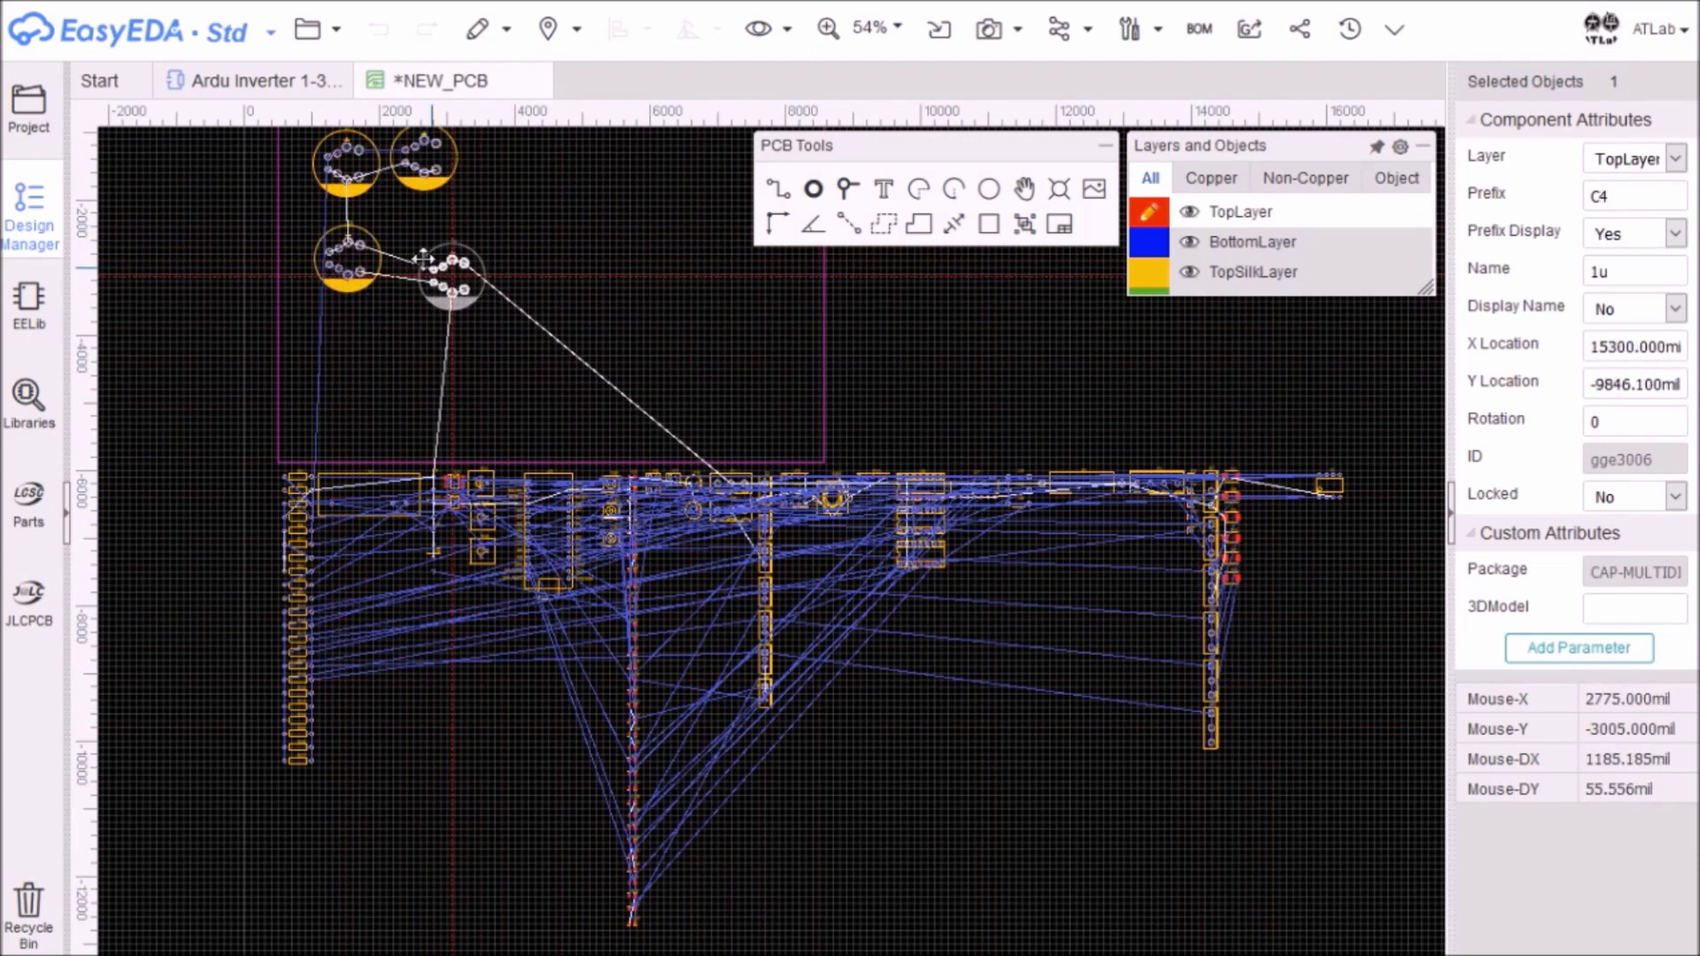
# Move the header pad column inside the board outline and select the IR2113PBF driver chip.
pyautogui.moveTo(1259, 768); pyautogui.dragTo(1185, 454)
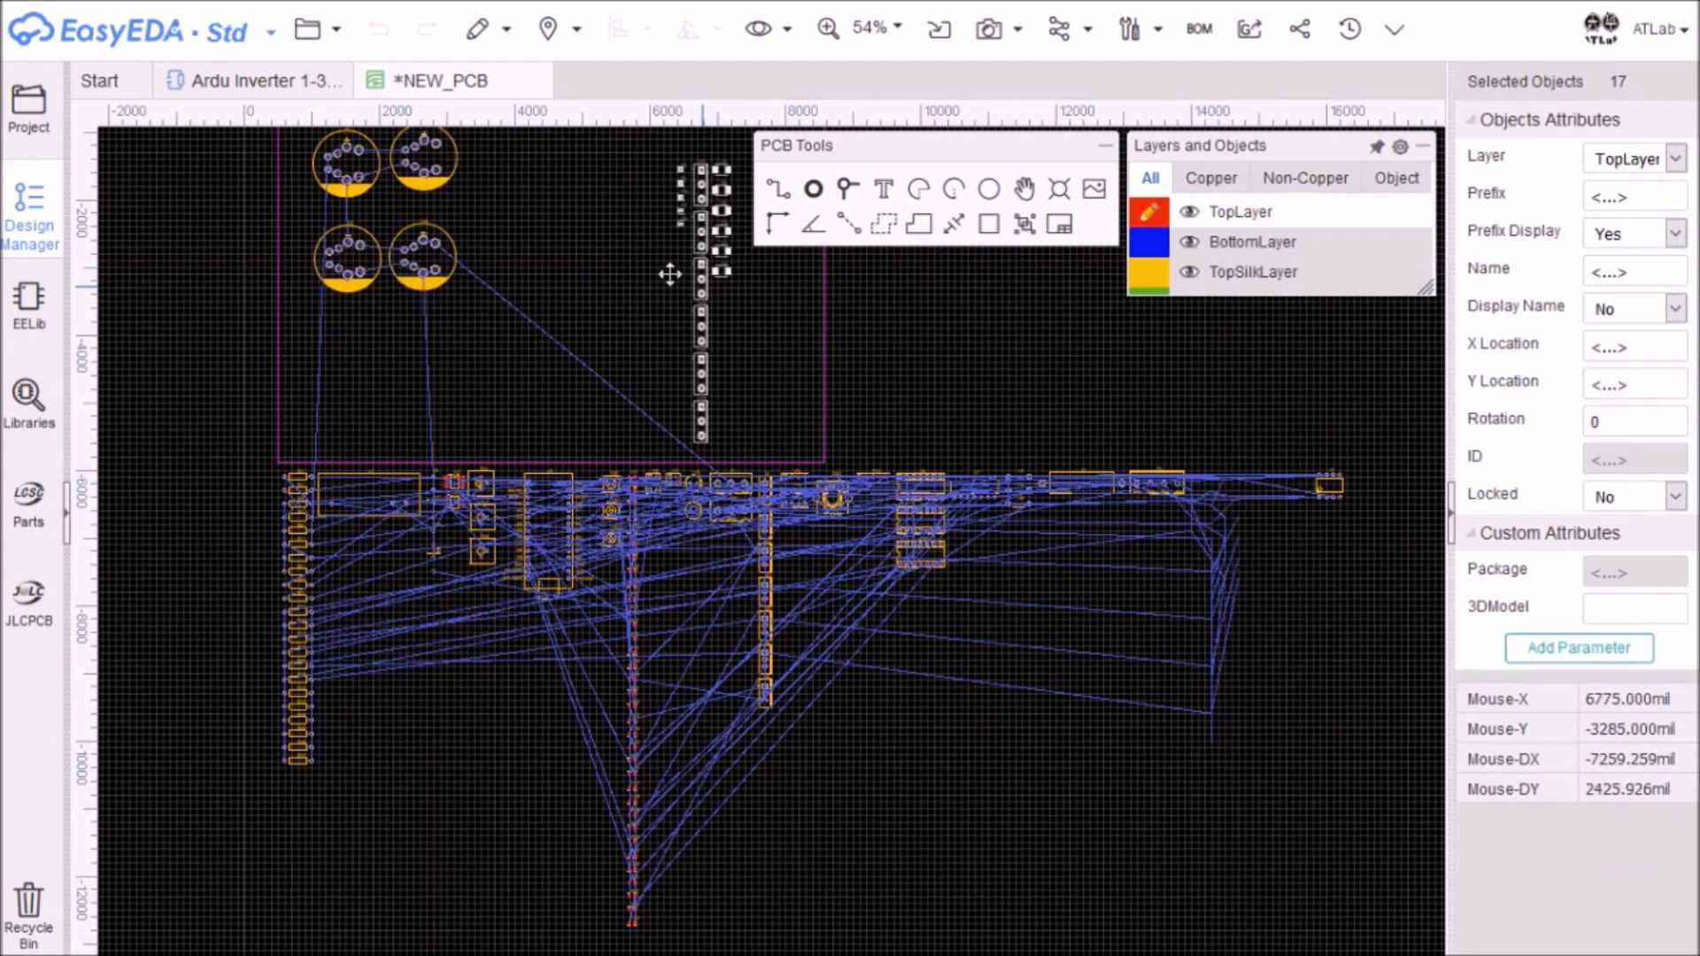
pyautogui.moveTo(669, 274)
pyautogui.mouseDown()
pyautogui.moveTo(588, 246)
pyautogui.moveTo(548, 292)
pyautogui.mouseUp()
pyautogui.click(932, 562)
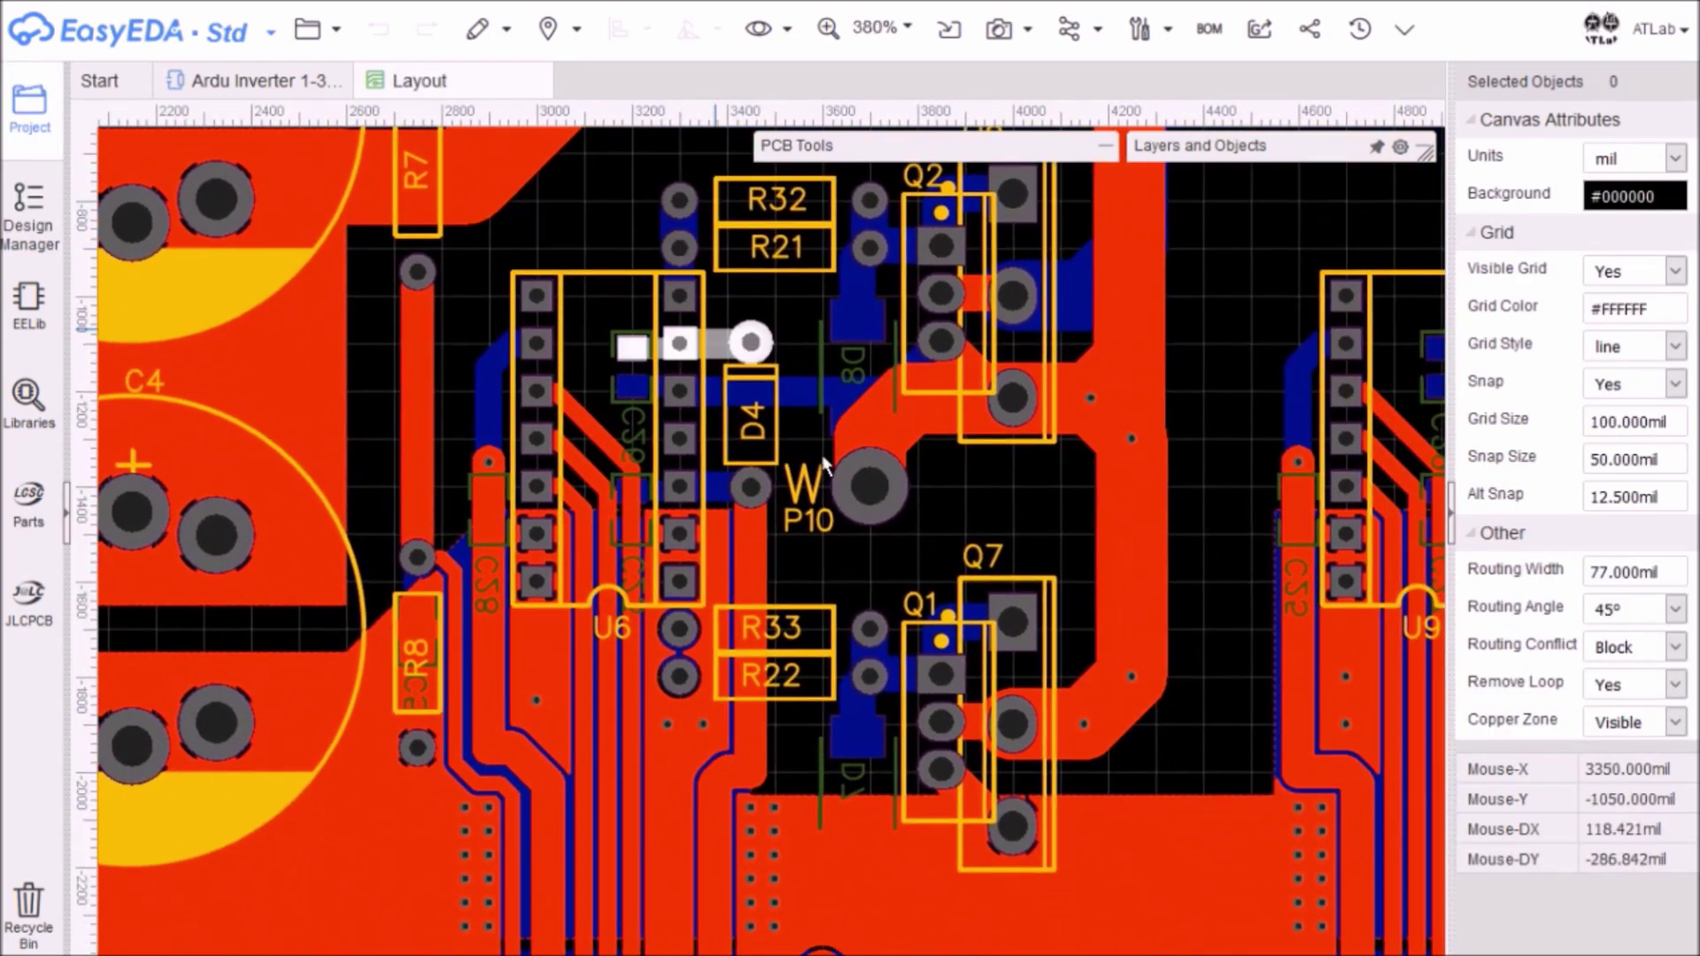
# Pan across the routed board over Q3, Q4, Q9, U10, Q11, all three phase legs and the lower-left area.
pyautogui.moveTo(1231, 686)
pyautogui.mouseDown()
pyautogui.moveTo(686, 715)
pyautogui.moveTo(307, 701)
pyautogui.mouseUp()
pyautogui.scroll(-1, 306, 700)
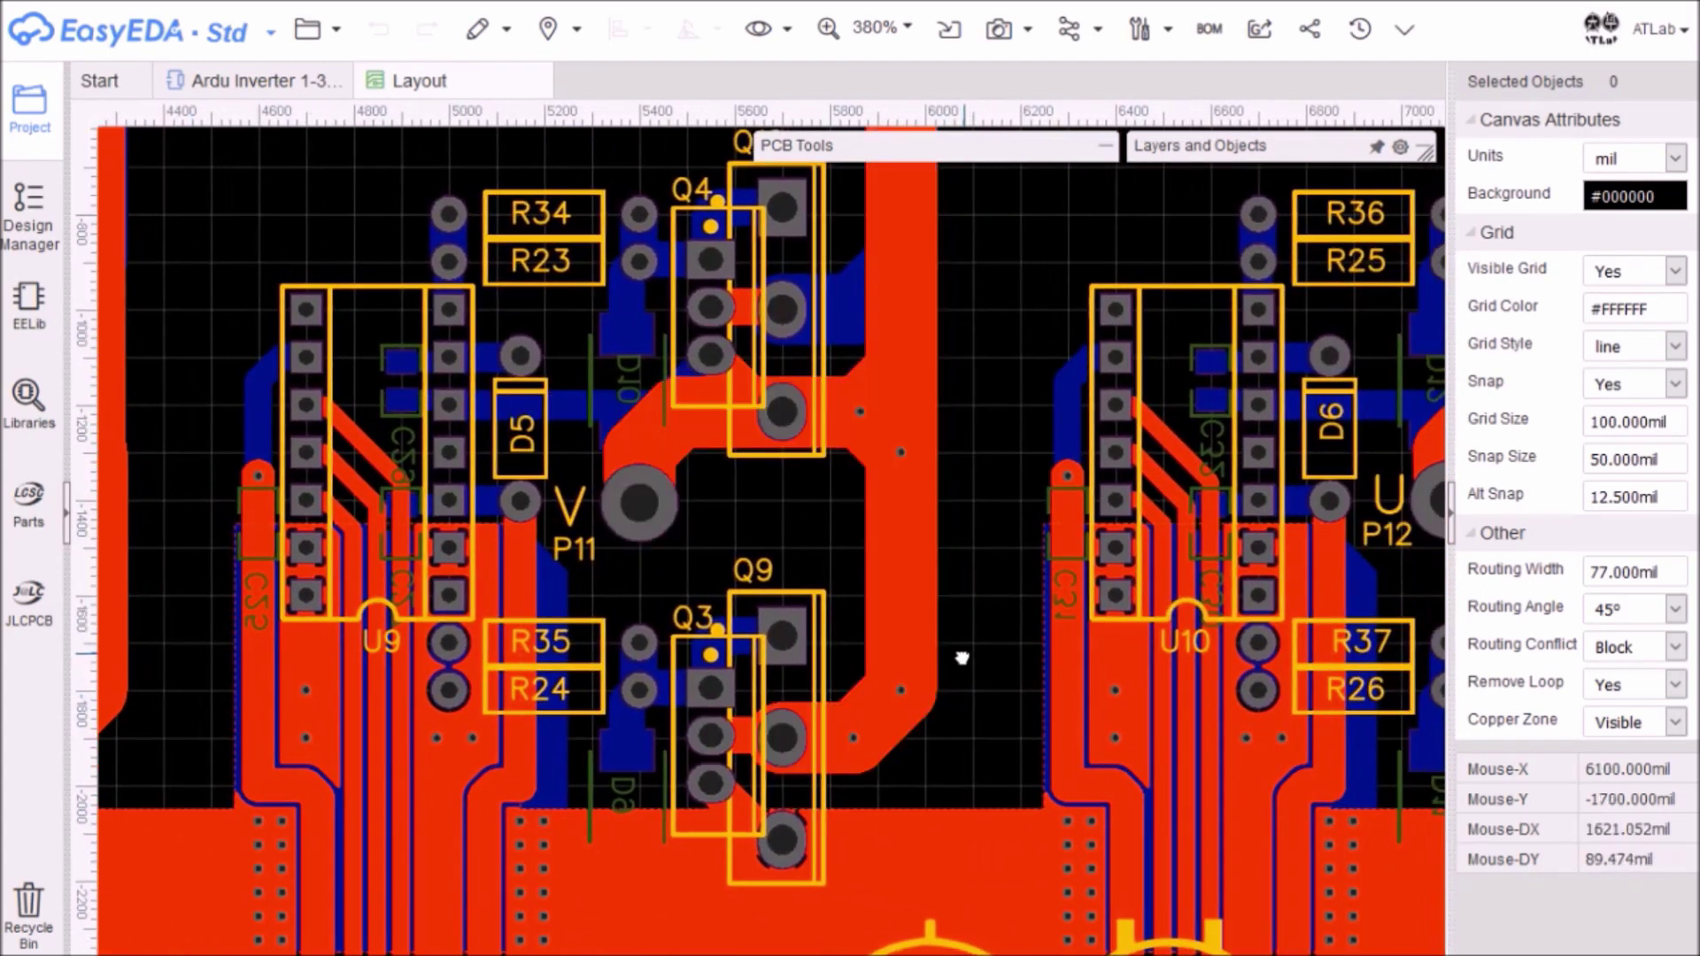
pyautogui.scroll(1, 766, 667)
pyautogui.moveTo(766, 668); pyautogui.dragTo(558, 373)
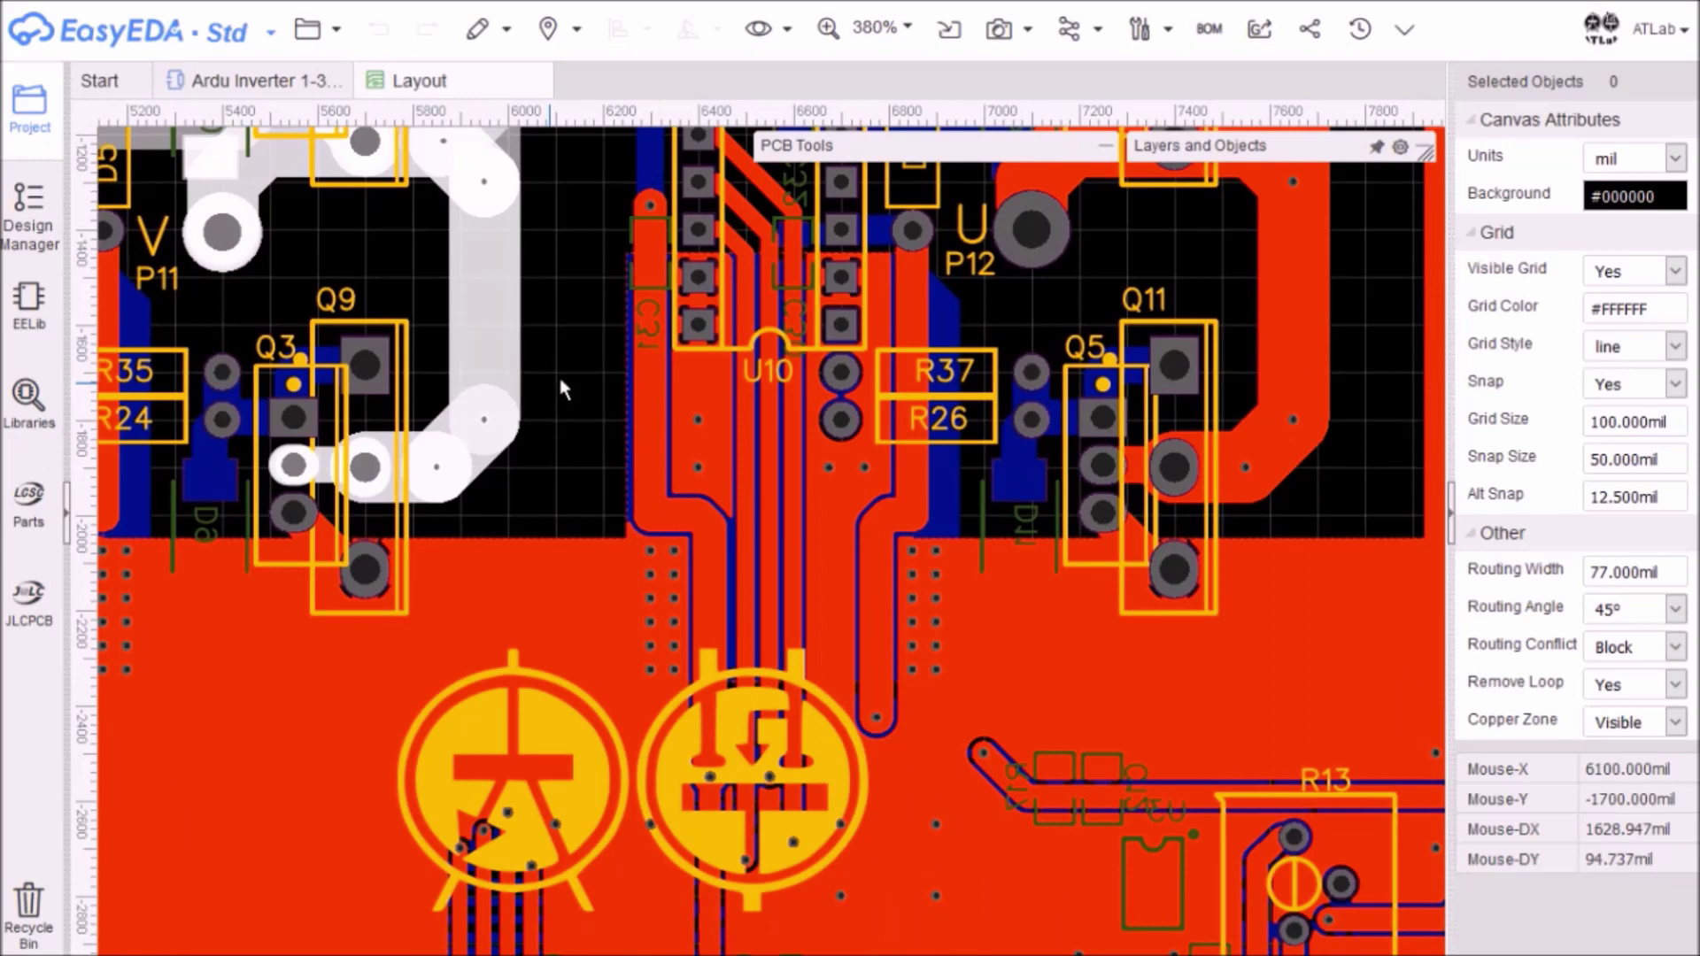
pyautogui.scroll(-2, 969, 714)
pyautogui.scroll(-1, 960, 758)
pyautogui.scroll(-1, 961, 759)
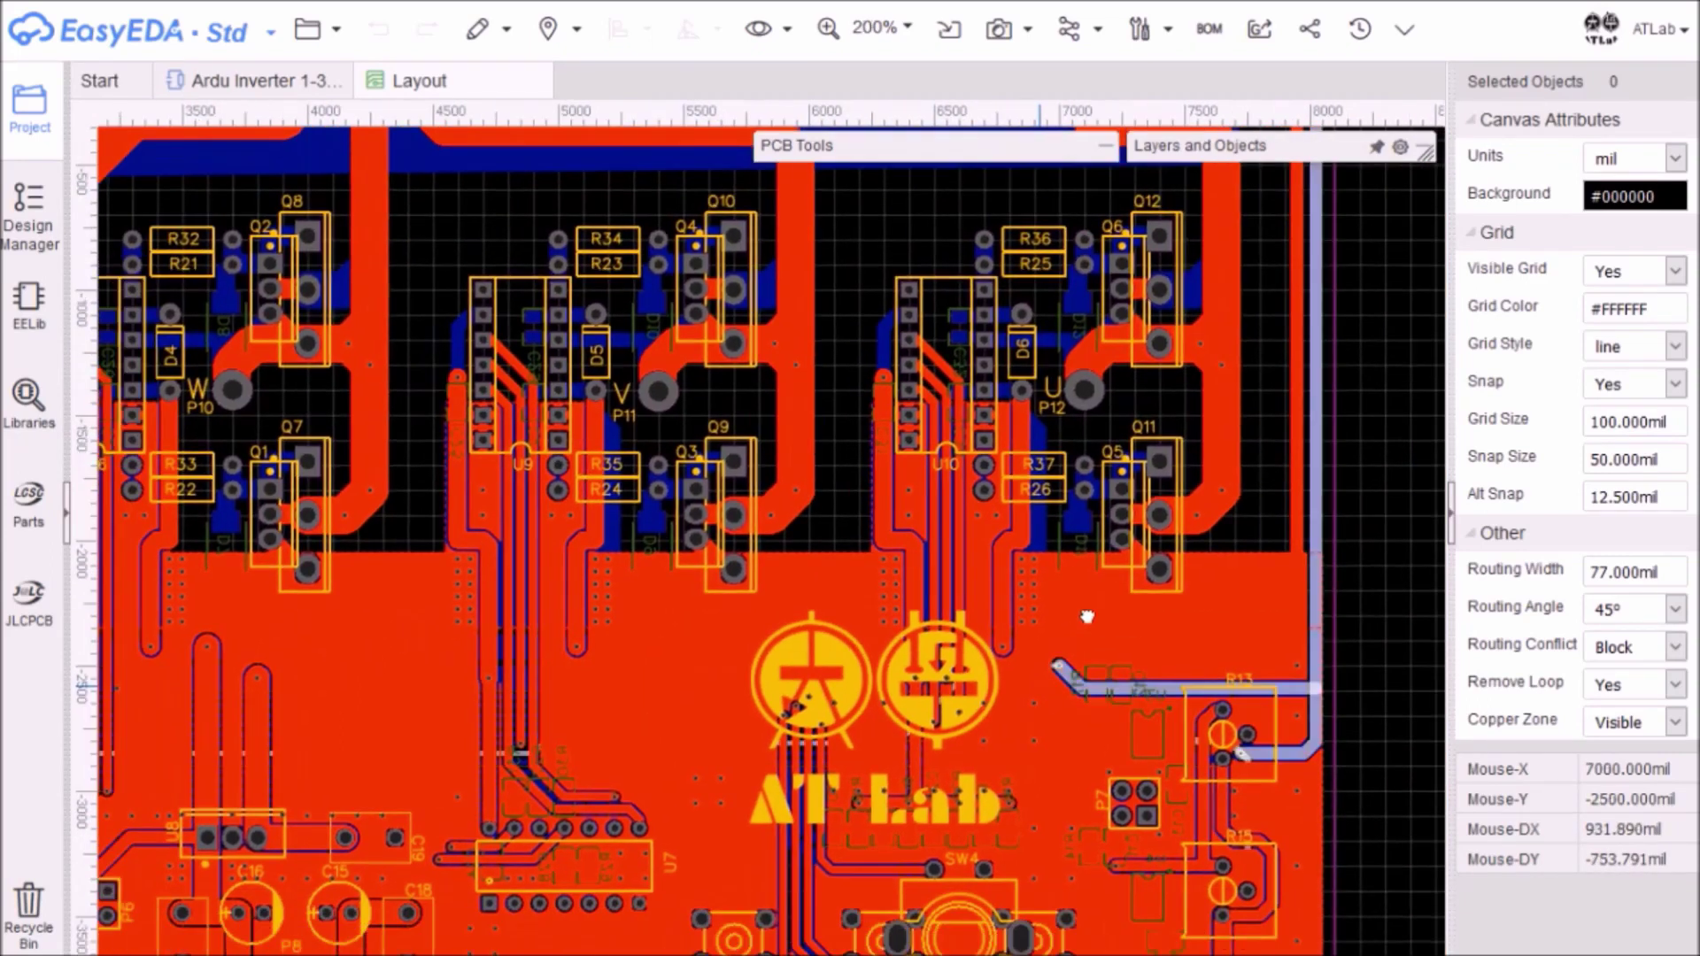
pyautogui.moveTo(1082, 608)
pyautogui.mouseDown()
pyautogui.moveTo(1329, 448)
pyautogui.moveTo(1149, 341)
pyautogui.mouseUp()
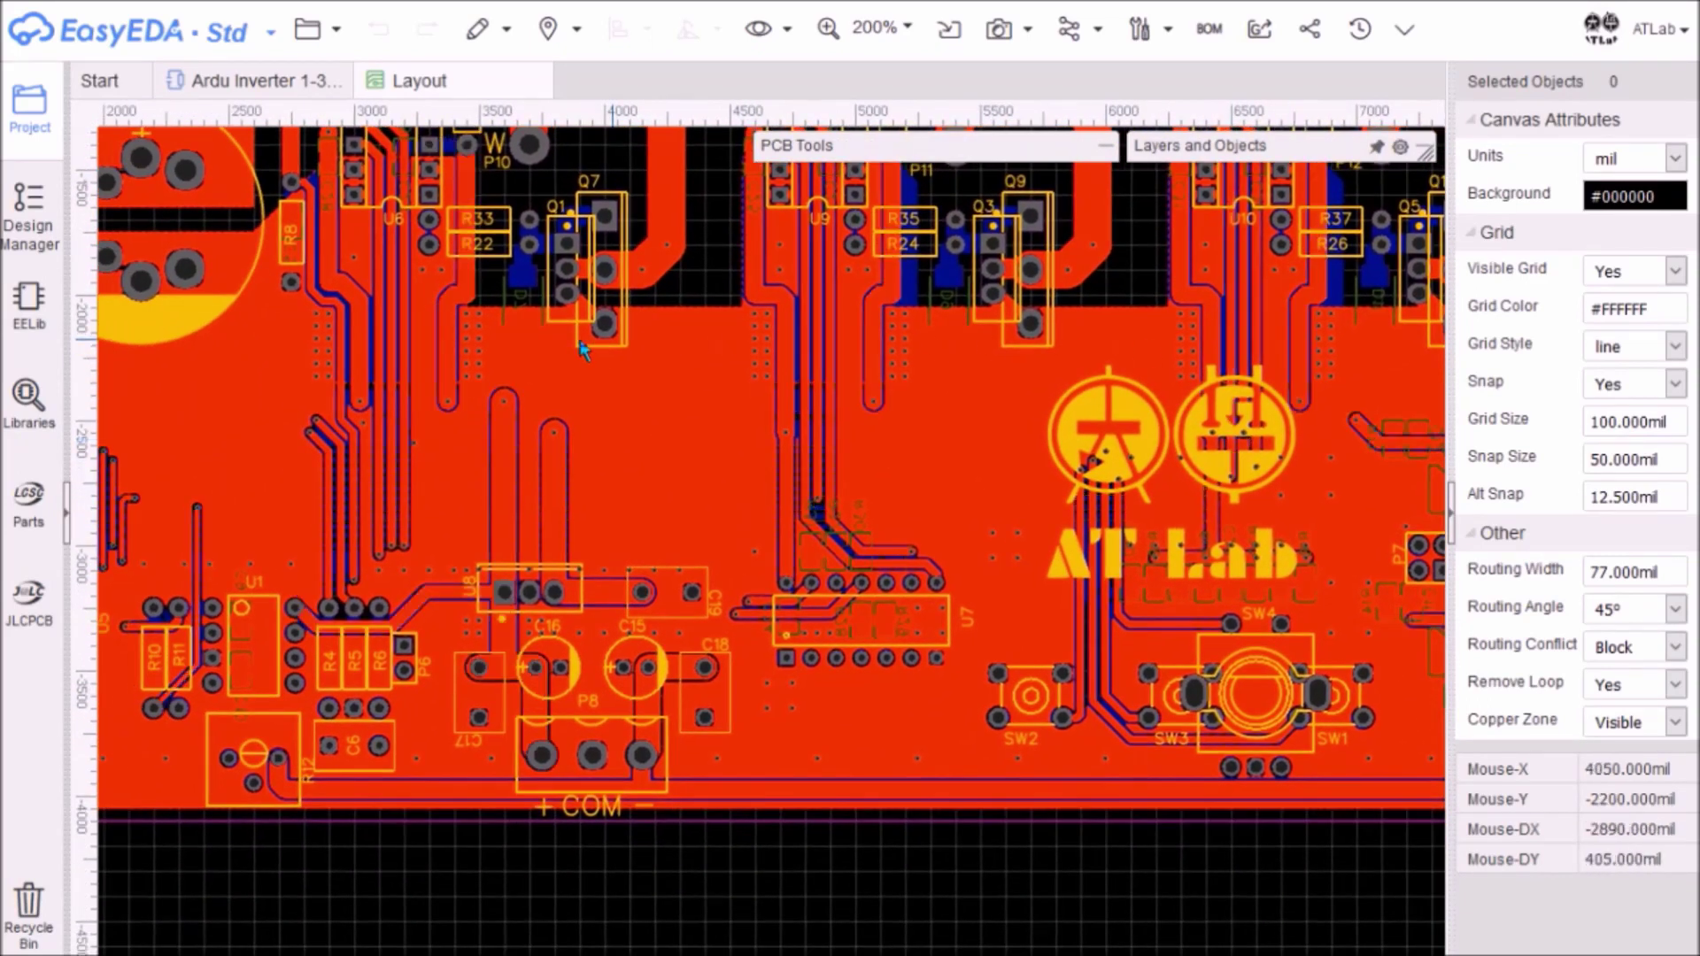
pyautogui.moveTo(744, 936)
pyautogui.mouseDown()
pyautogui.moveTo(1310, 893)
pyautogui.moveTo(1336, 872)
pyautogui.mouseUp()
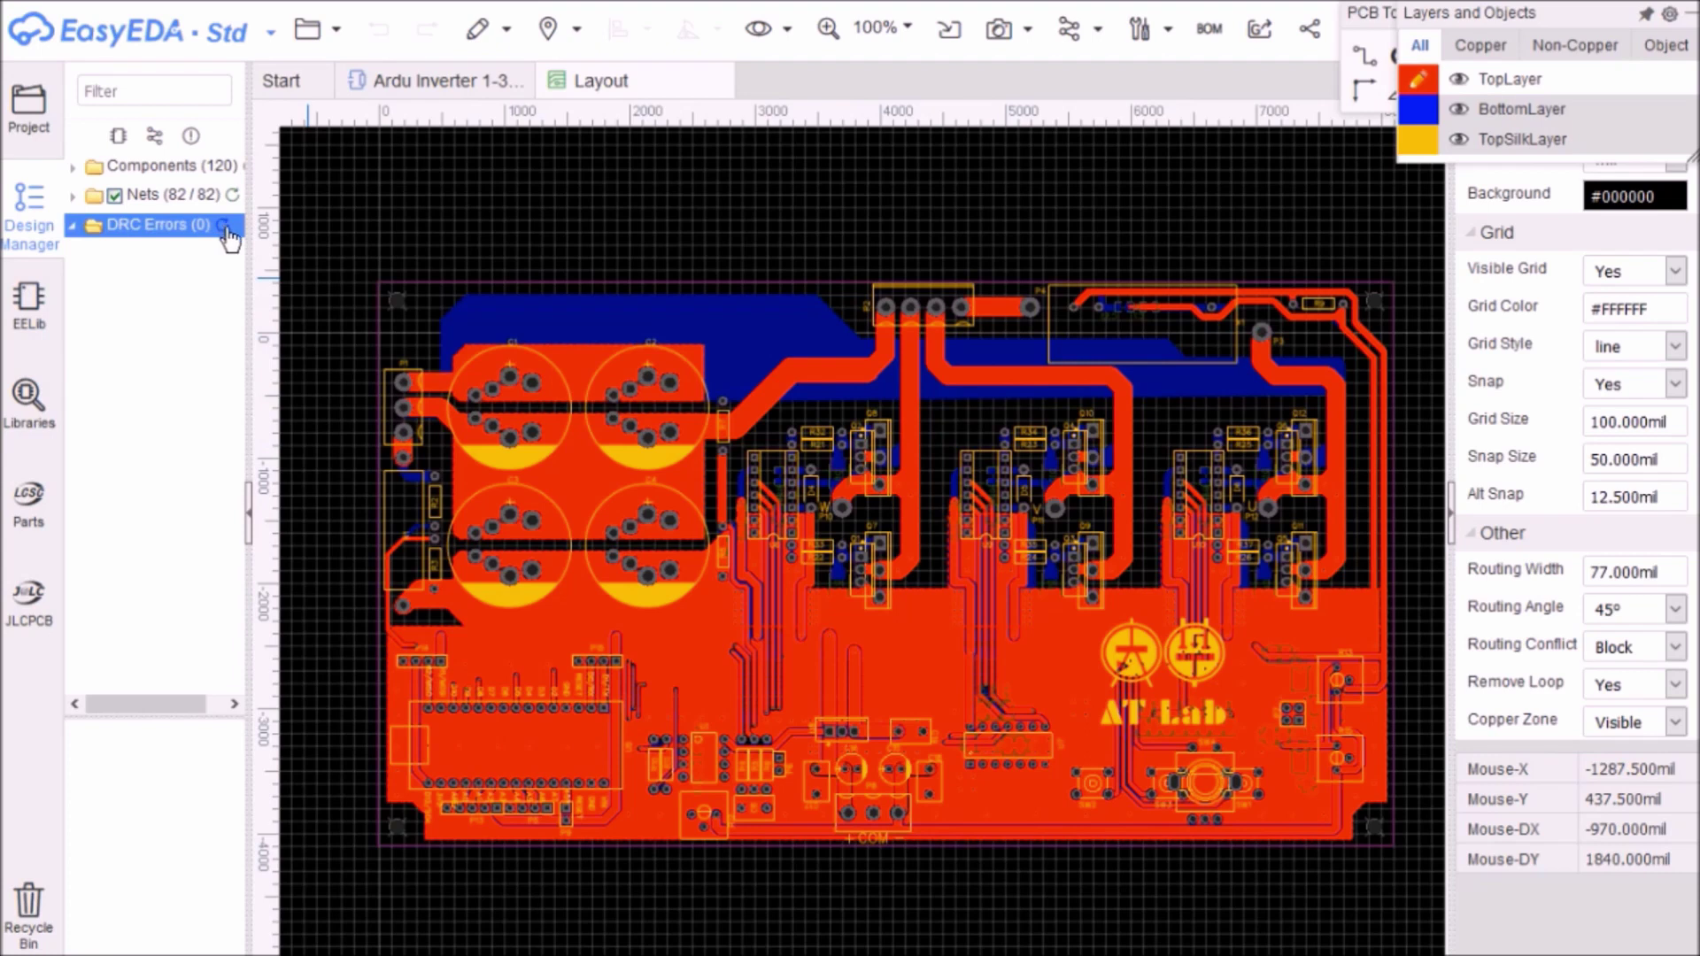
# Rerun Design Rule Checking and open the board's 3D View.
pyautogui.click(227, 229)
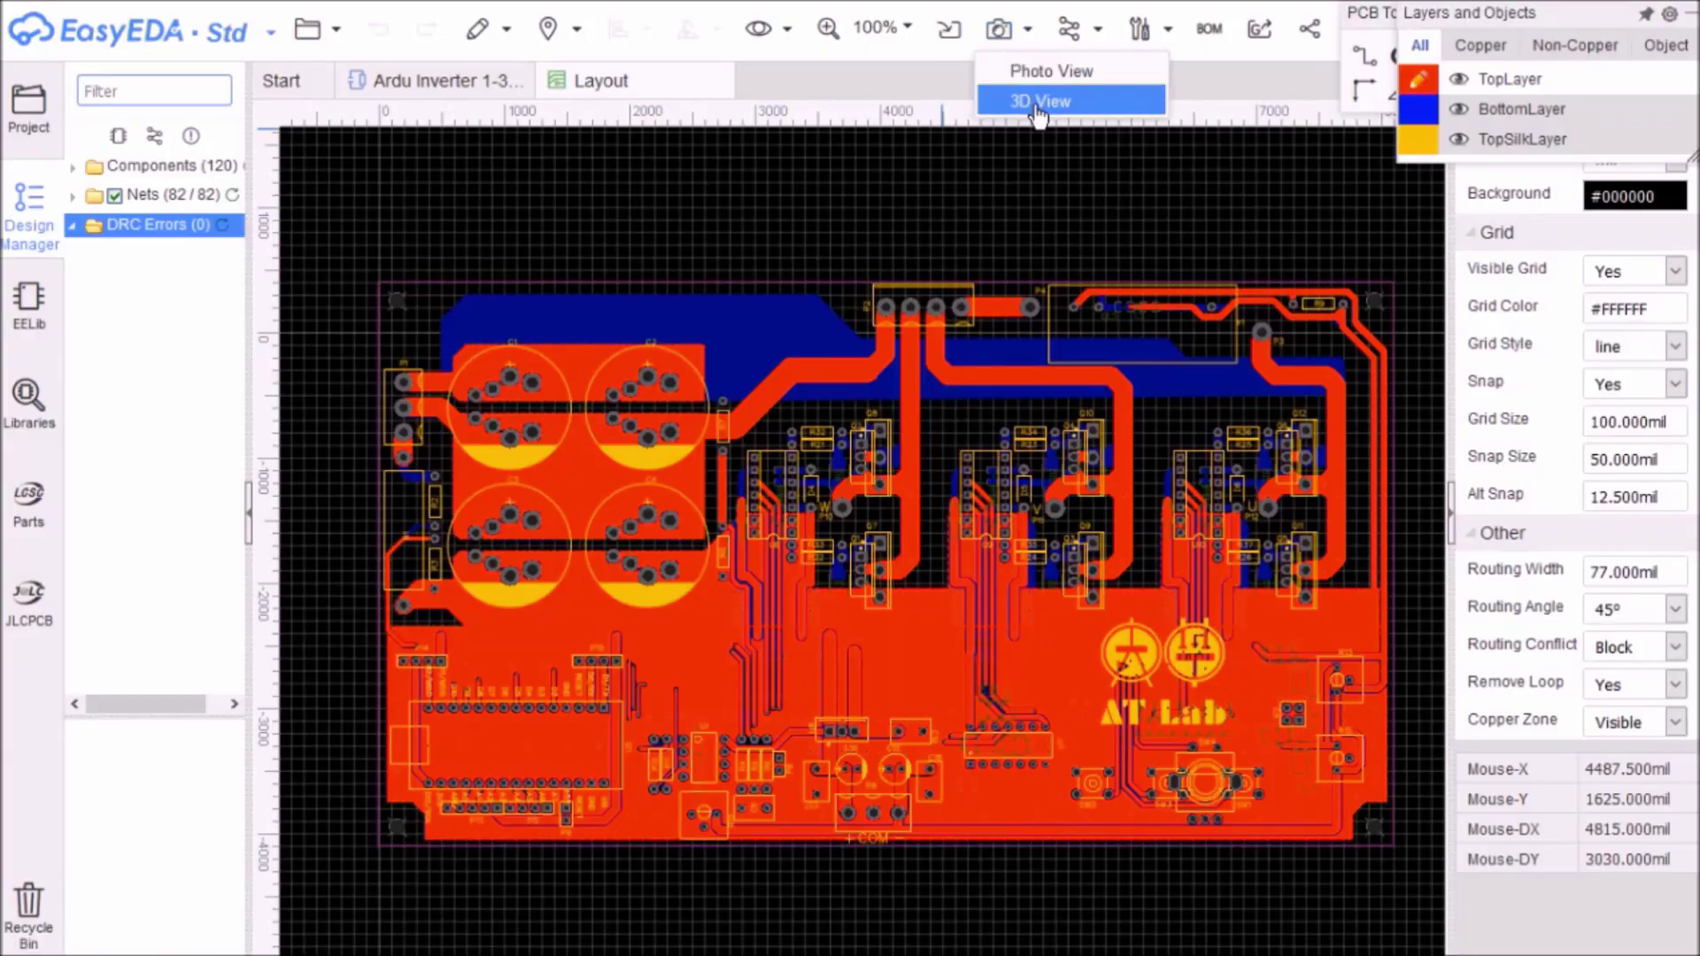
pyautogui.click(1035, 104)
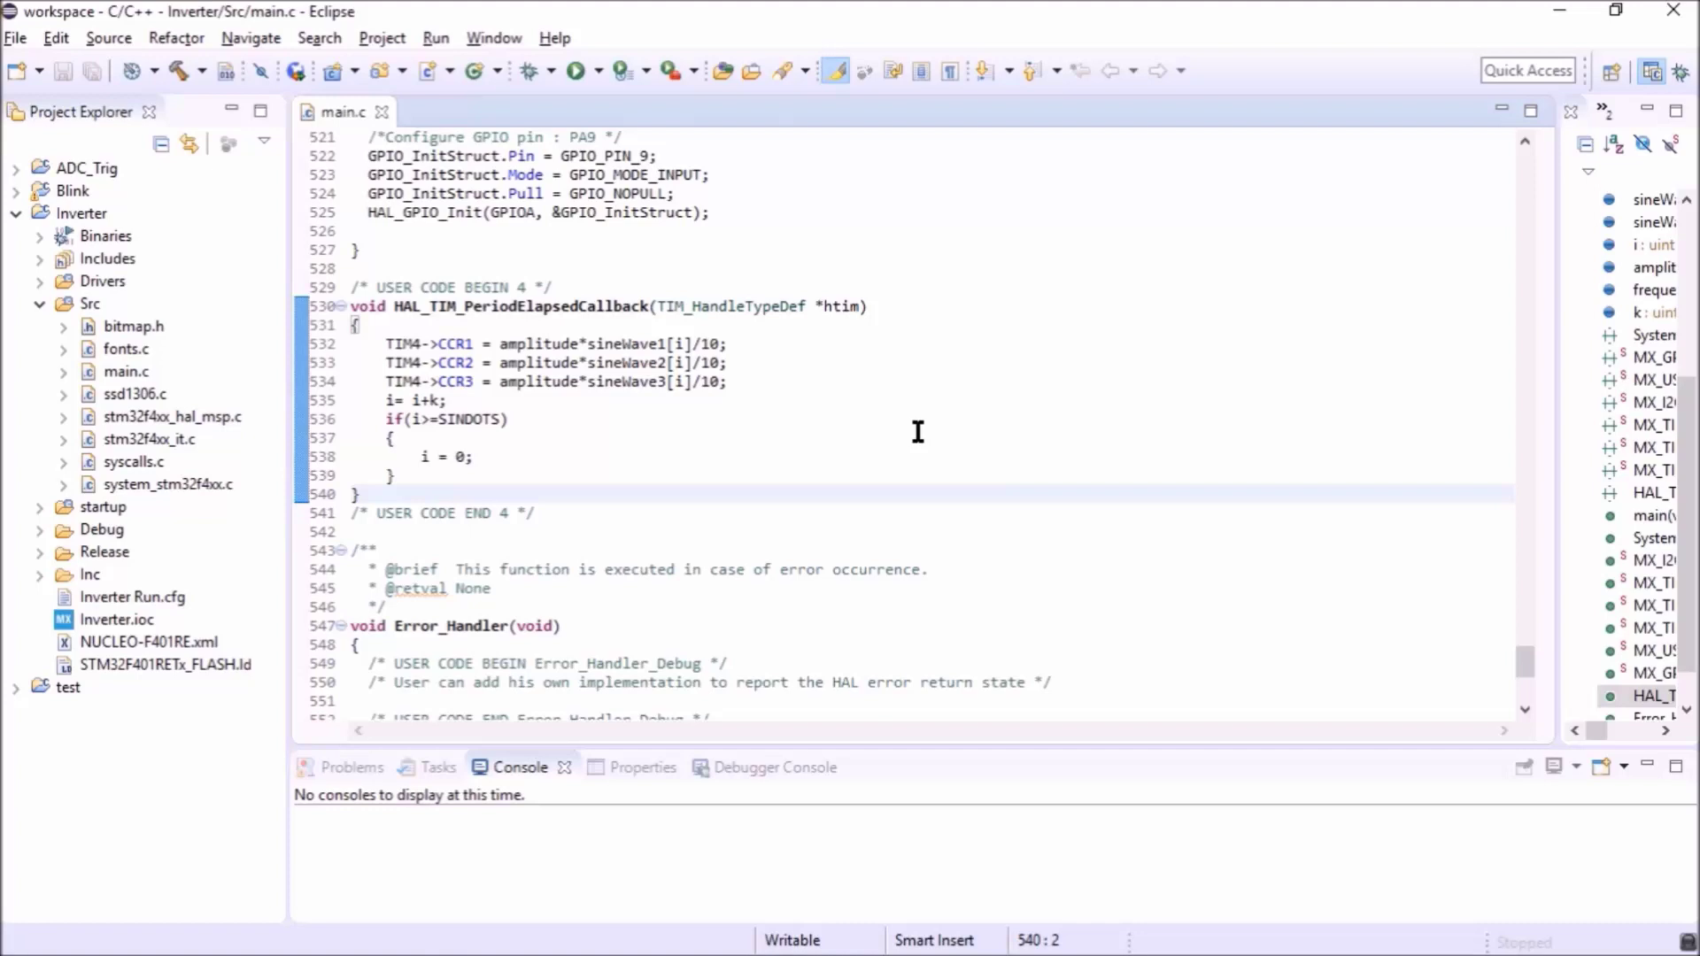
pyautogui.scroll(3, 916, 429)
pyautogui.scroll(3, 917, 429)
pyautogui.scroll(2, 917, 429)
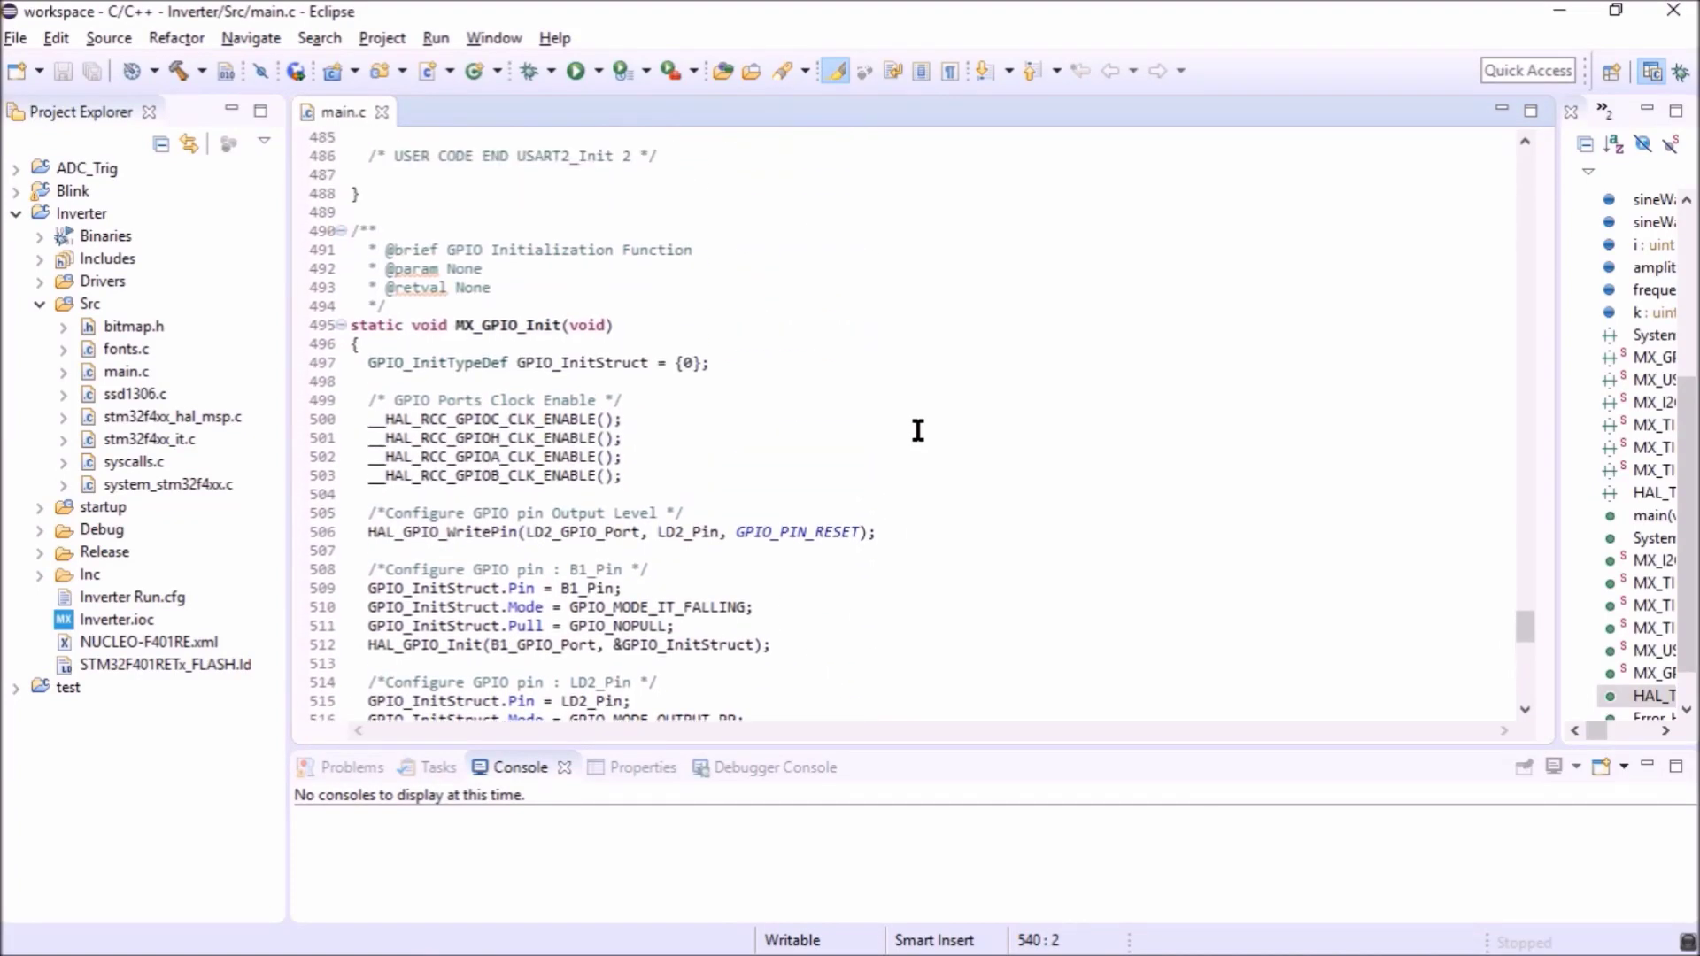
pyautogui.scroll(3, 917, 428)
pyautogui.scroll(4, 917, 429)
pyautogui.scroll(4, 916, 429)
pyautogui.scroll(3, 918, 428)
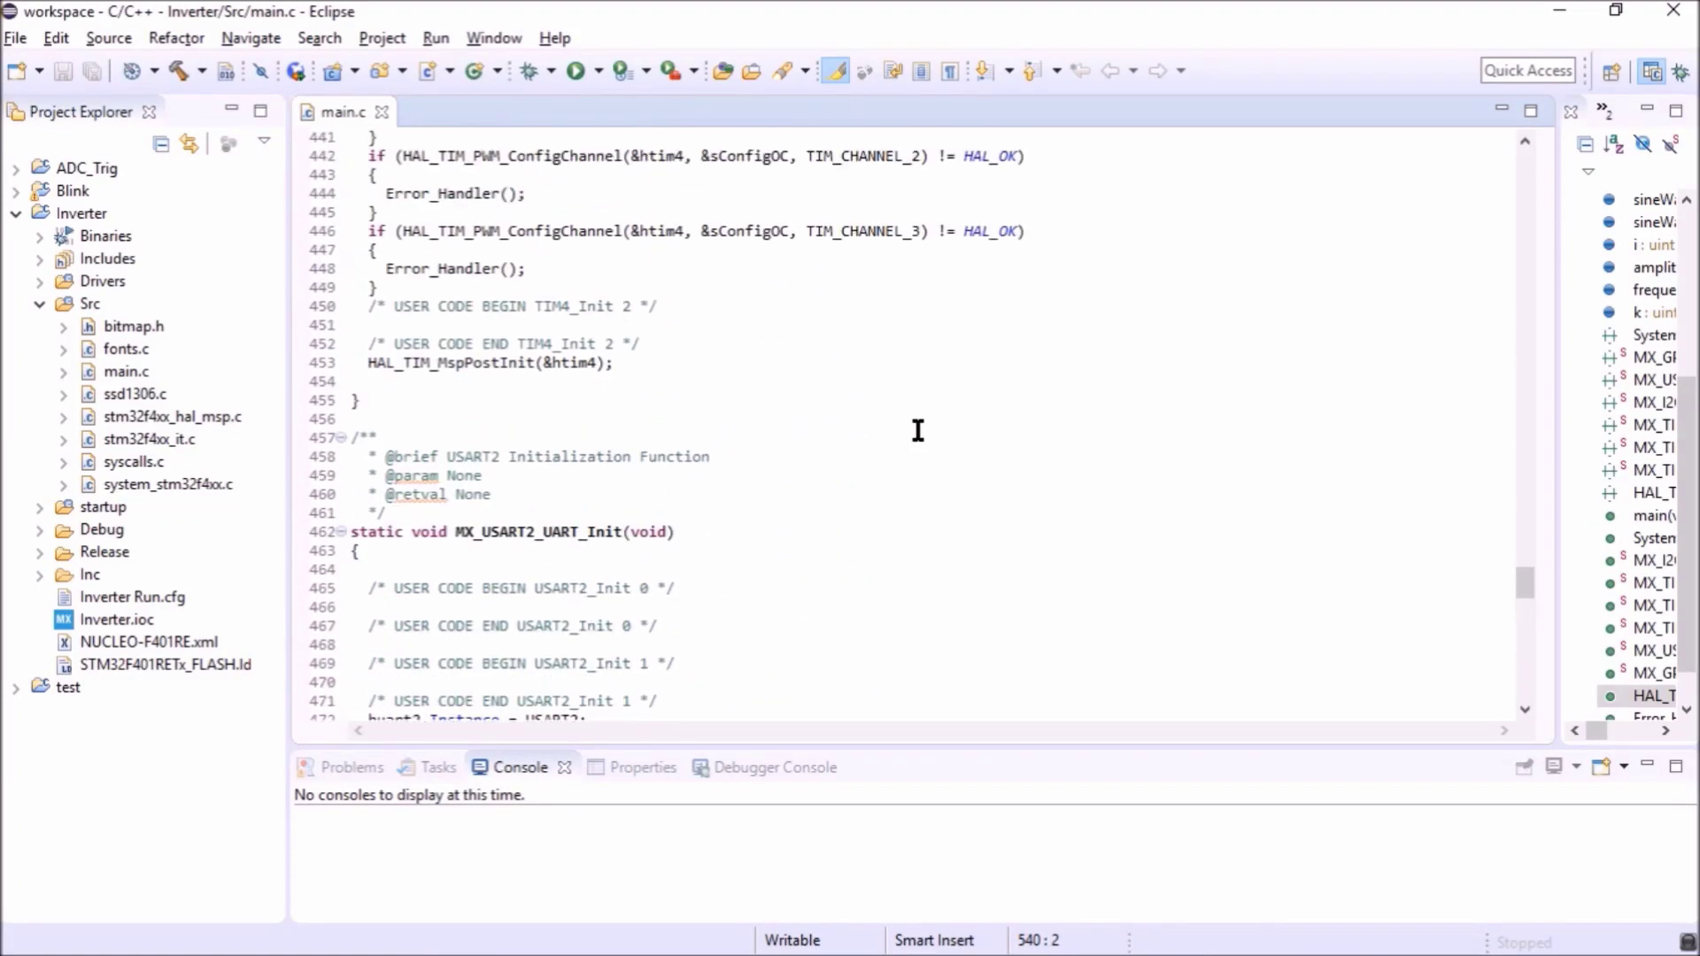
pyautogui.scroll(4, 916, 429)
pyautogui.scroll(1, 917, 428)
pyautogui.scroll(1, 917, 428)
pyautogui.scroll(1, 917, 429)
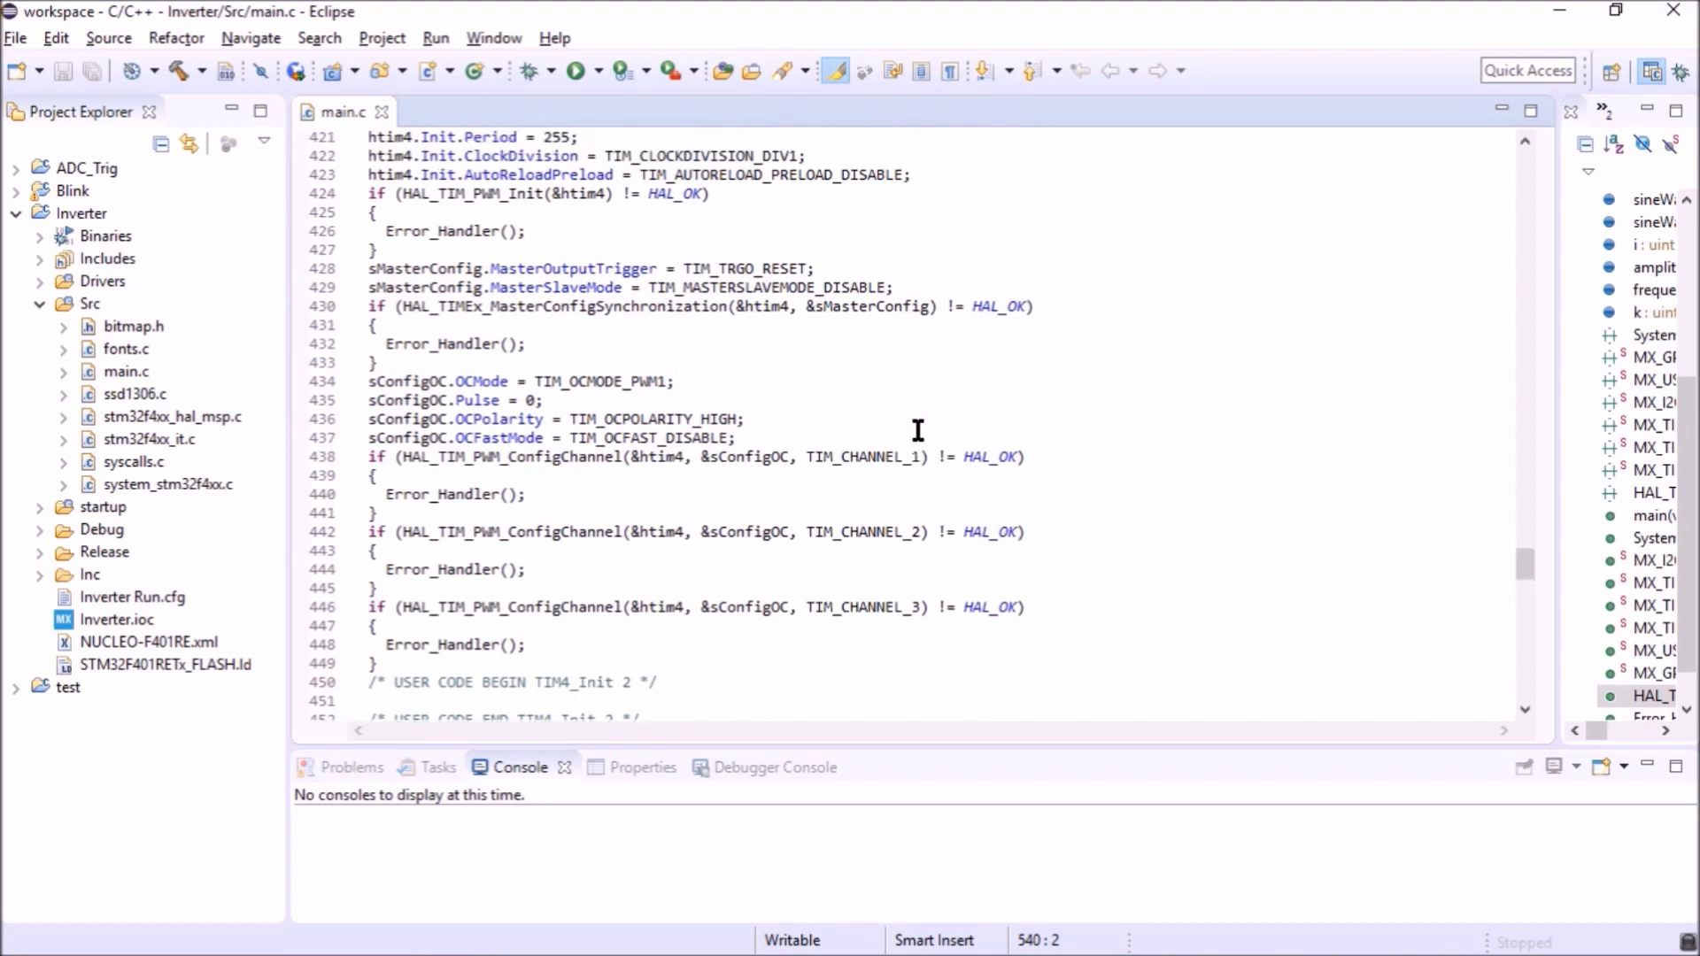
pyautogui.scroll(3, 917, 430)
pyautogui.scroll(4, 918, 429)
pyautogui.scroll(3, 917, 430)
pyautogui.scroll(4, 917, 430)
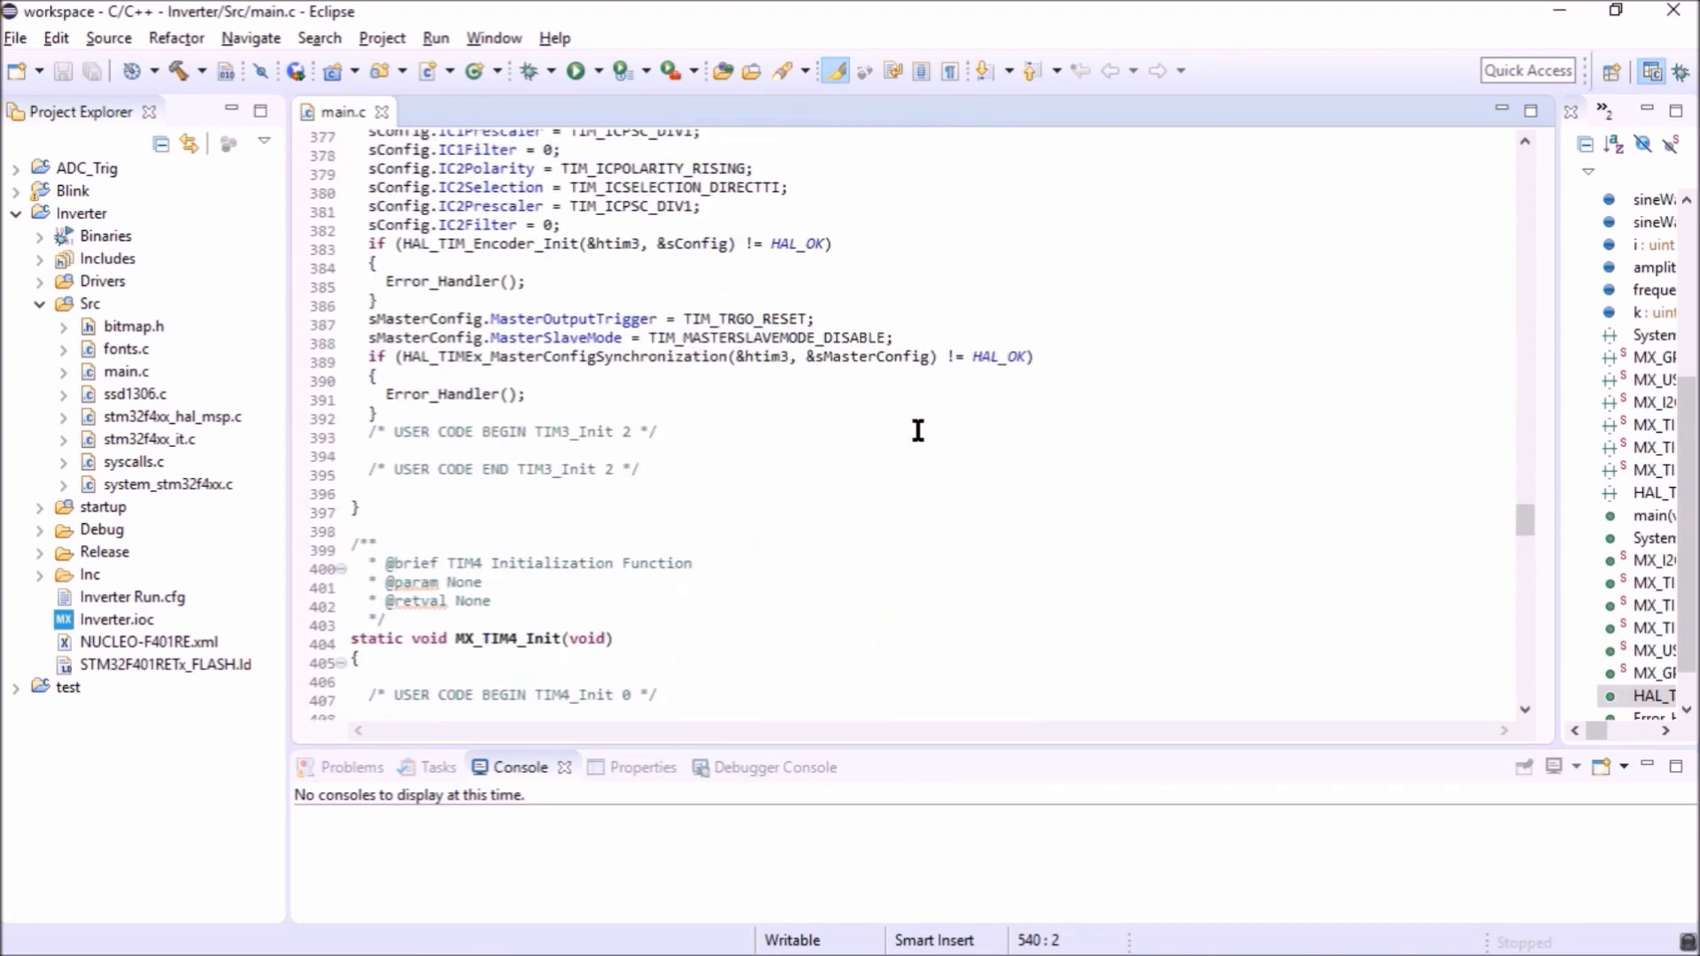
pyautogui.scroll(5, 918, 430)
pyautogui.scroll(5, 917, 430)
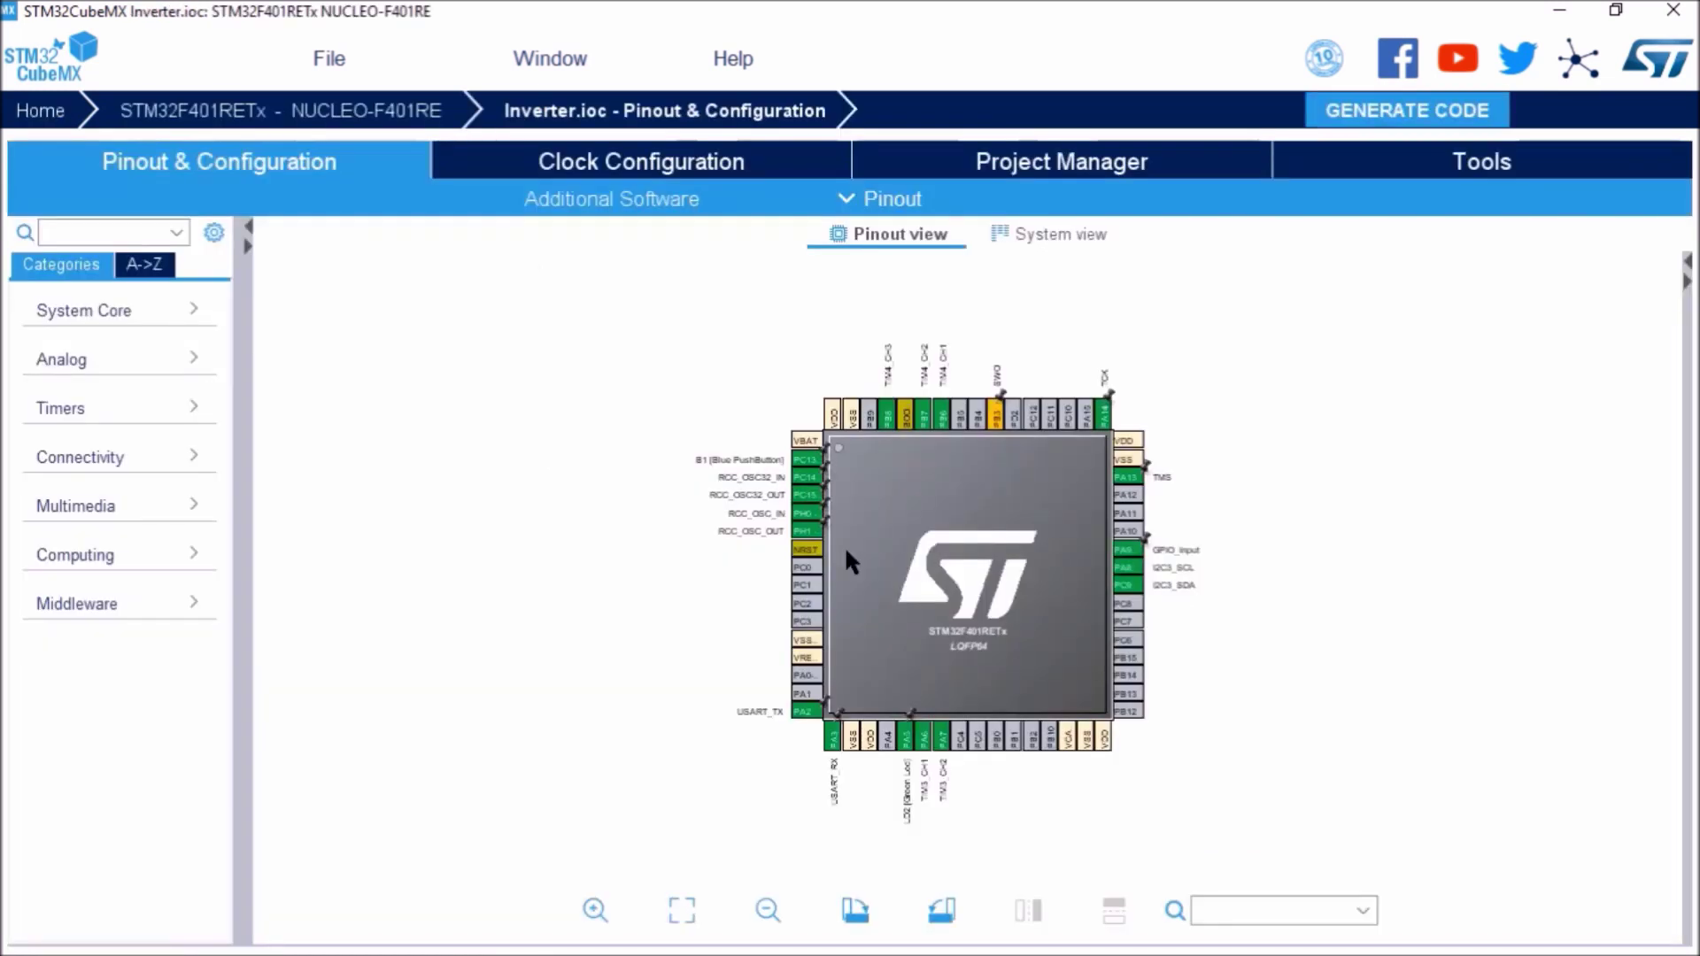
# Inspect the signal assignments of pins PB6, PA9 and PA7 in the chip Pinout view.
pyautogui.click(919, 349)
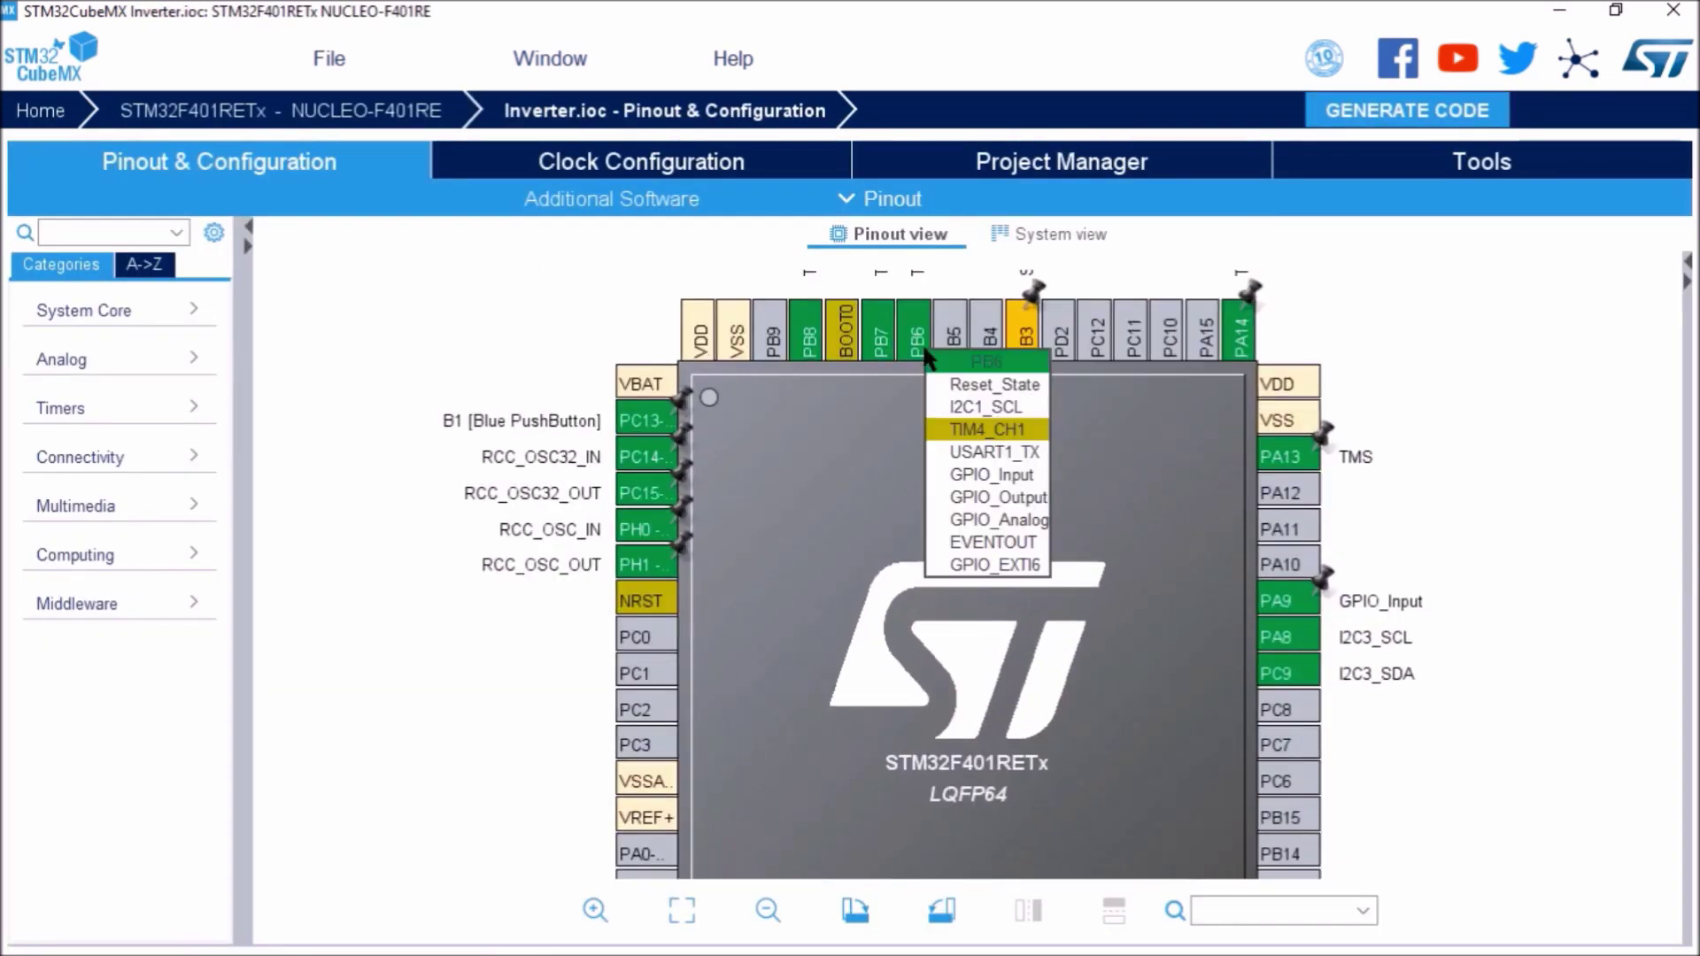
pyautogui.click(1030, 598)
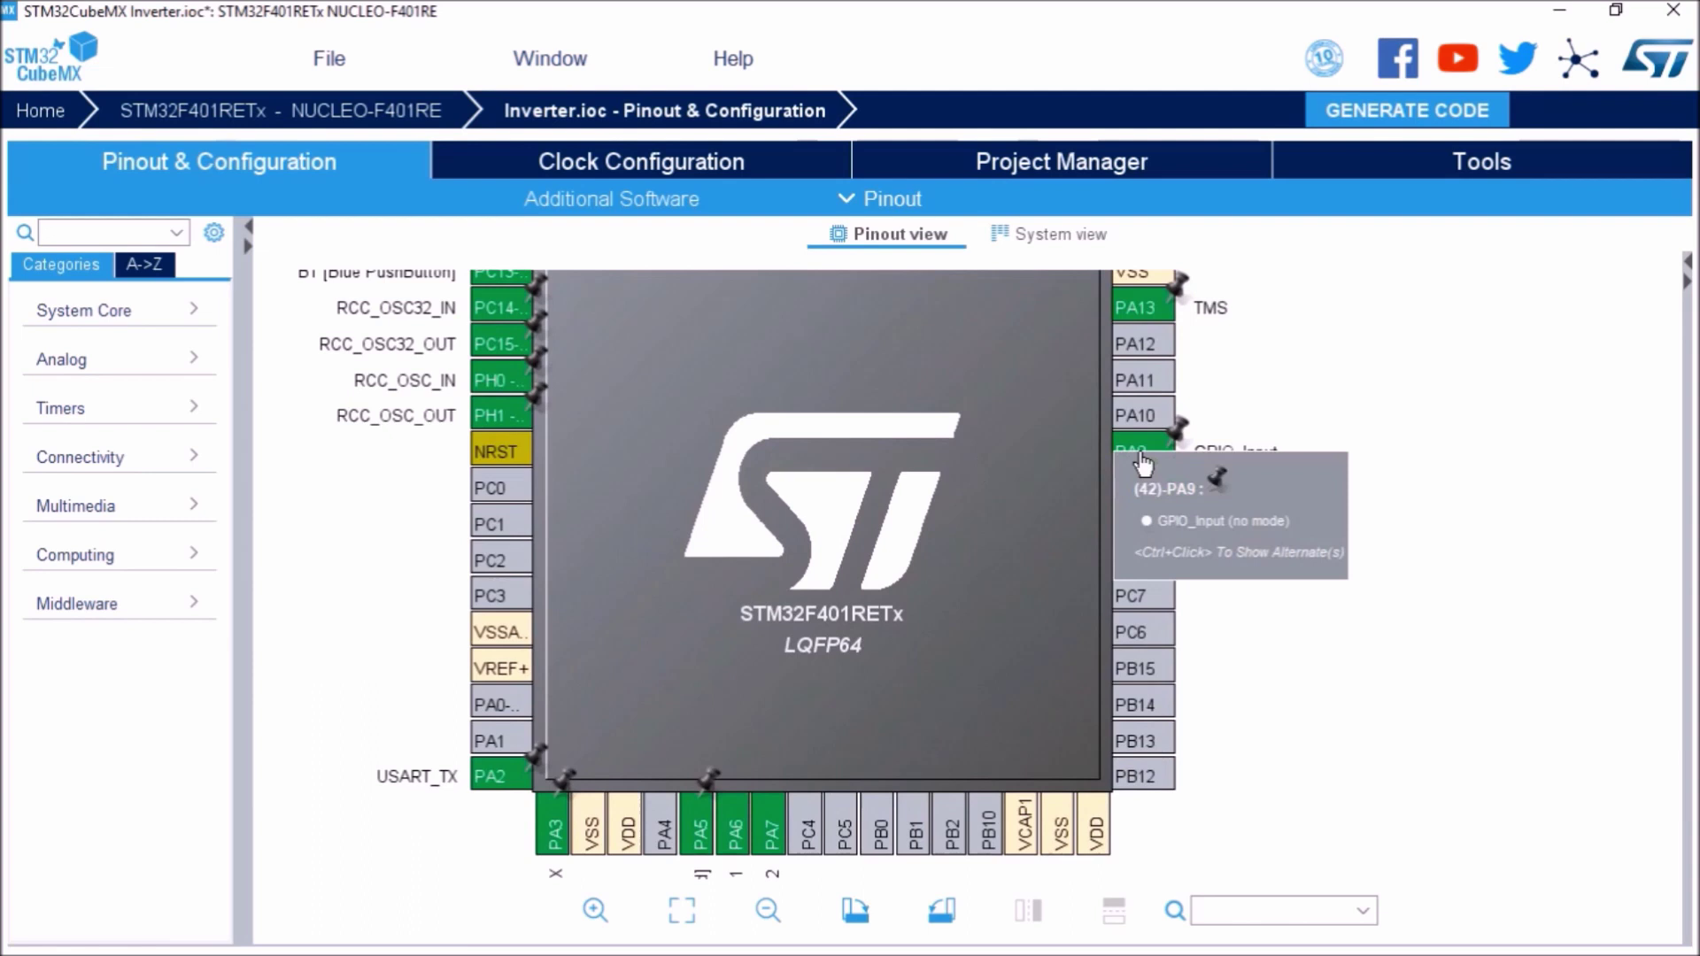
pyautogui.click(1149, 461)
pyautogui.click(1312, 701)
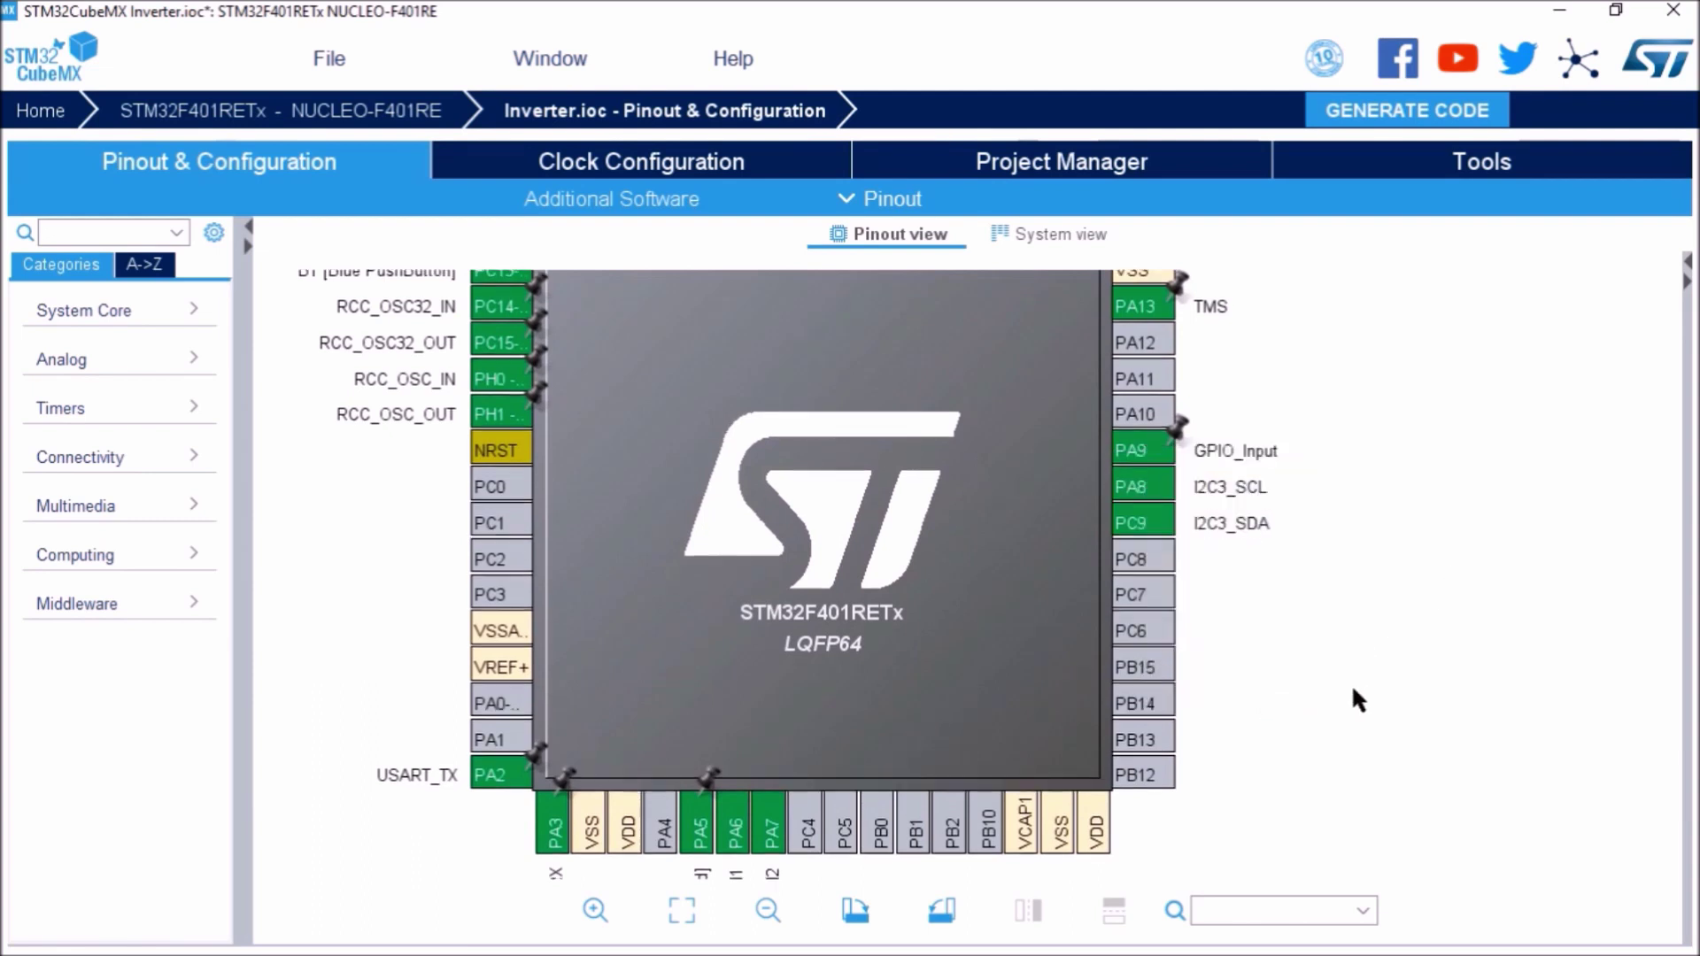
pyautogui.moveTo(1310, 780); pyautogui.dragTo(1395, 581)
pyautogui.click(851, 653)
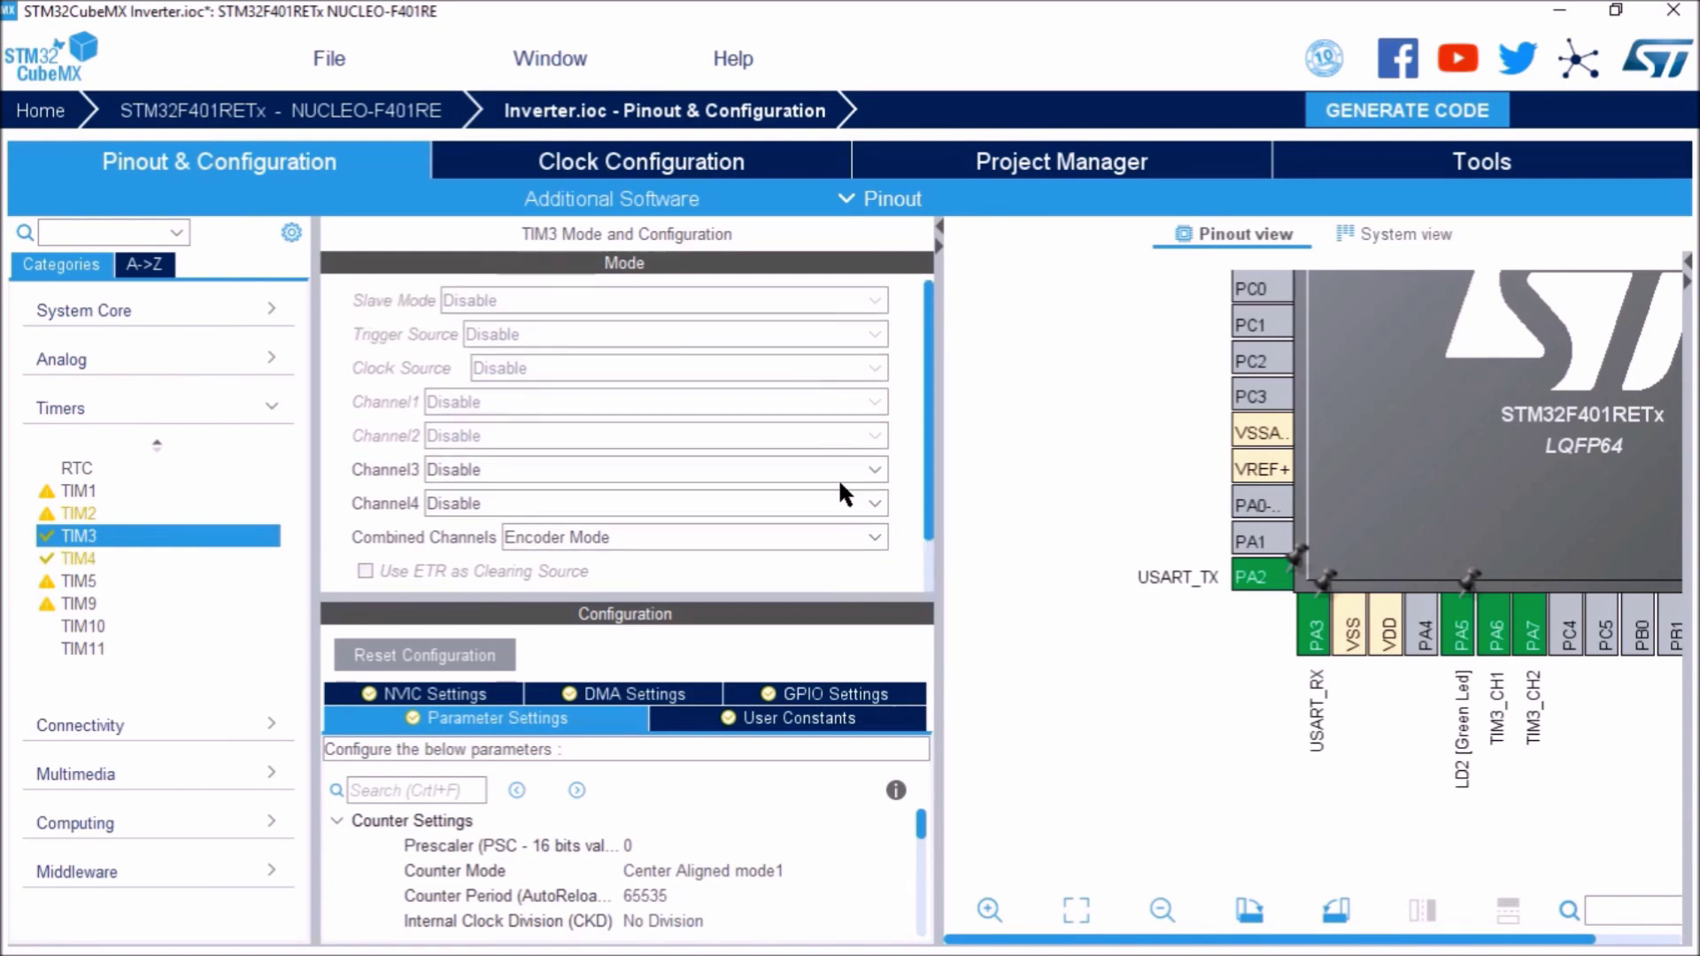
pyautogui.scroll(-2, 763, 842)
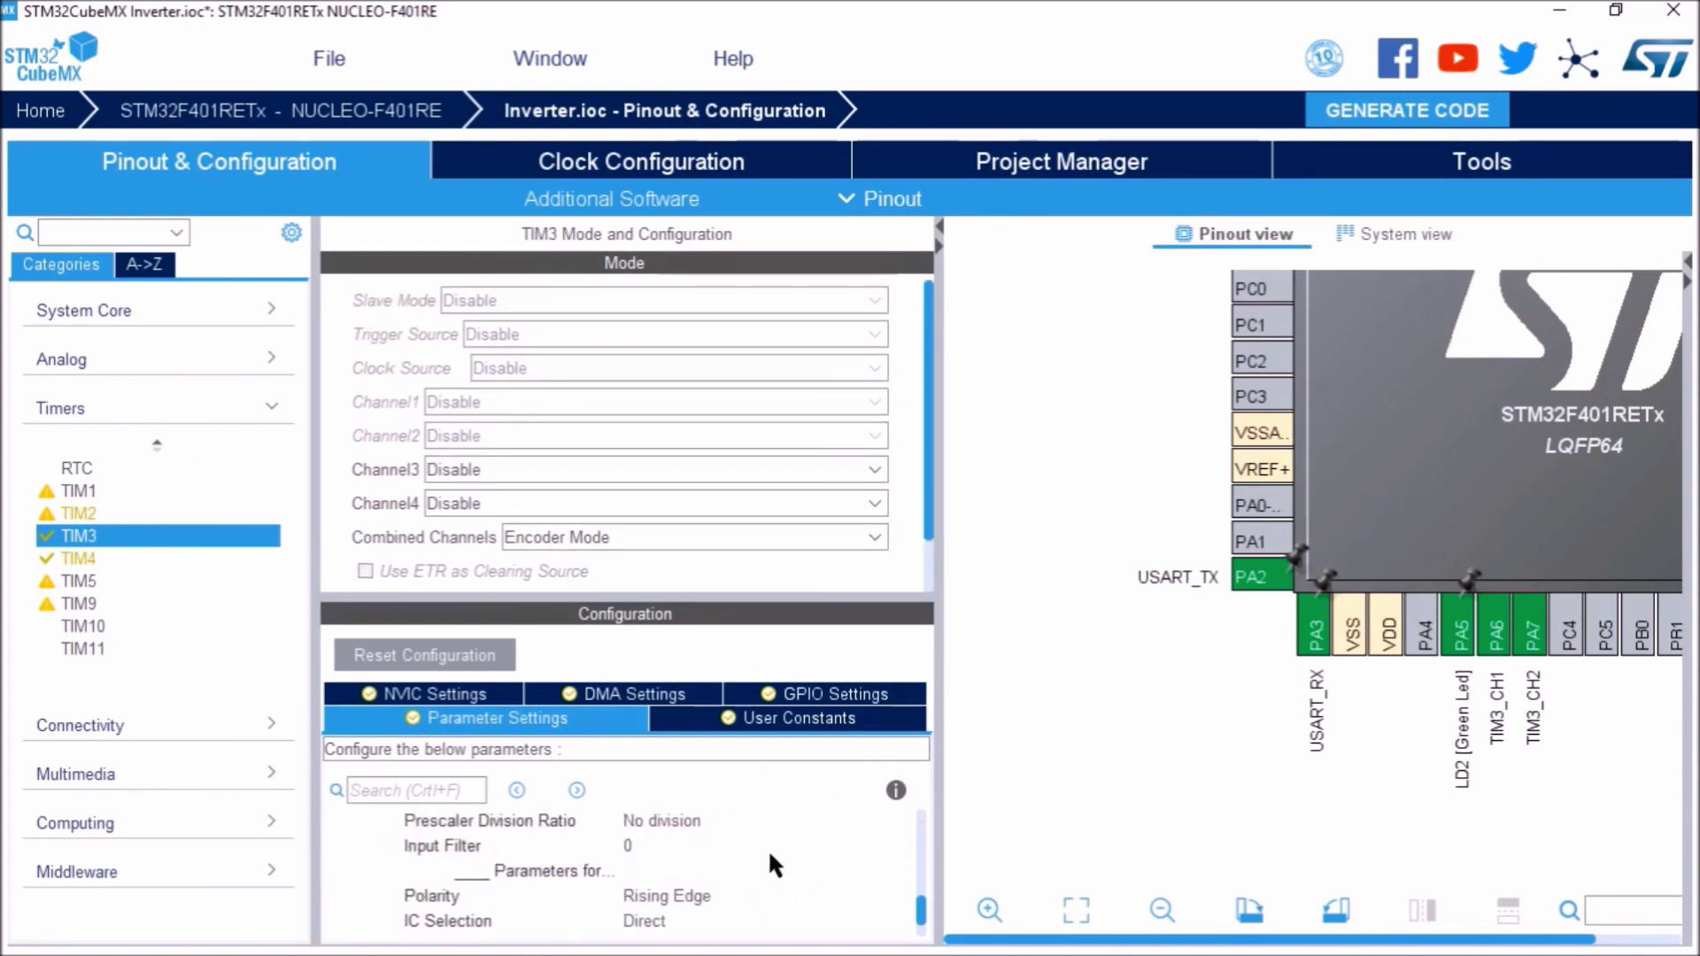
pyautogui.scroll(-2, 768, 849)
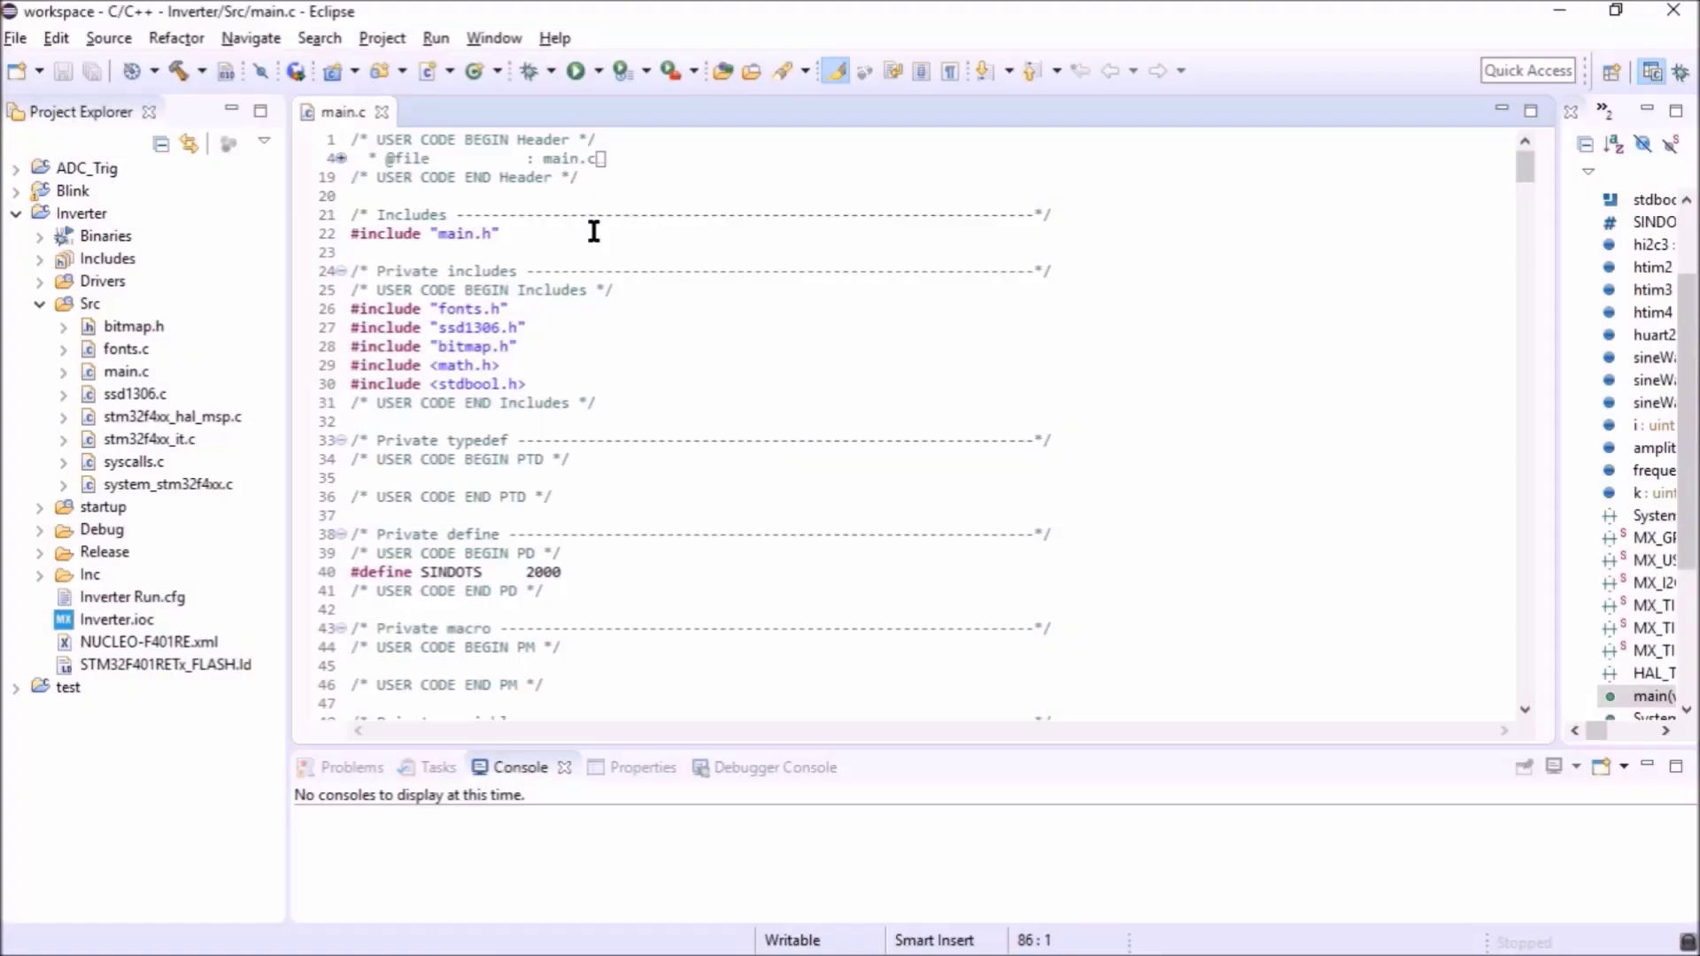
pyautogui.scroll(-3, 589, 231)
pyautogui.scroll(-1, 589, 232)
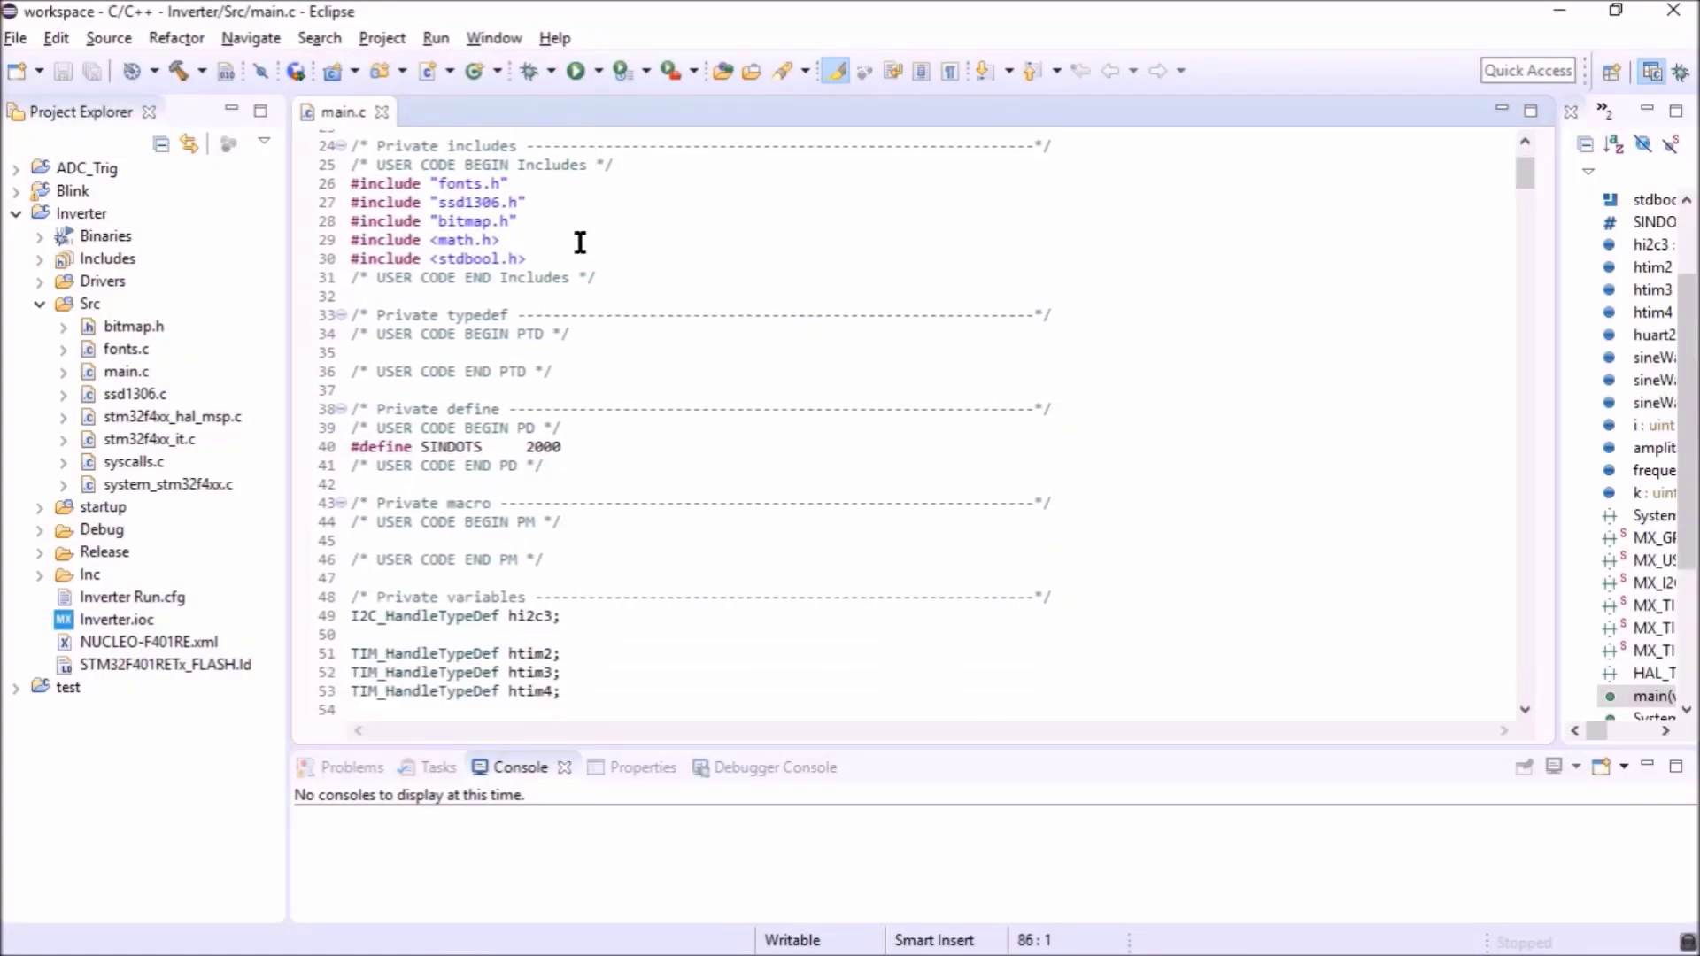
pyautogui.scroll(-1, 580, 243)
pyautogui.scroll(-2, 572, 254)
pyautogui.scroll(-2, 572, 267)
pyautogui.scroll(-2, 571, 282)
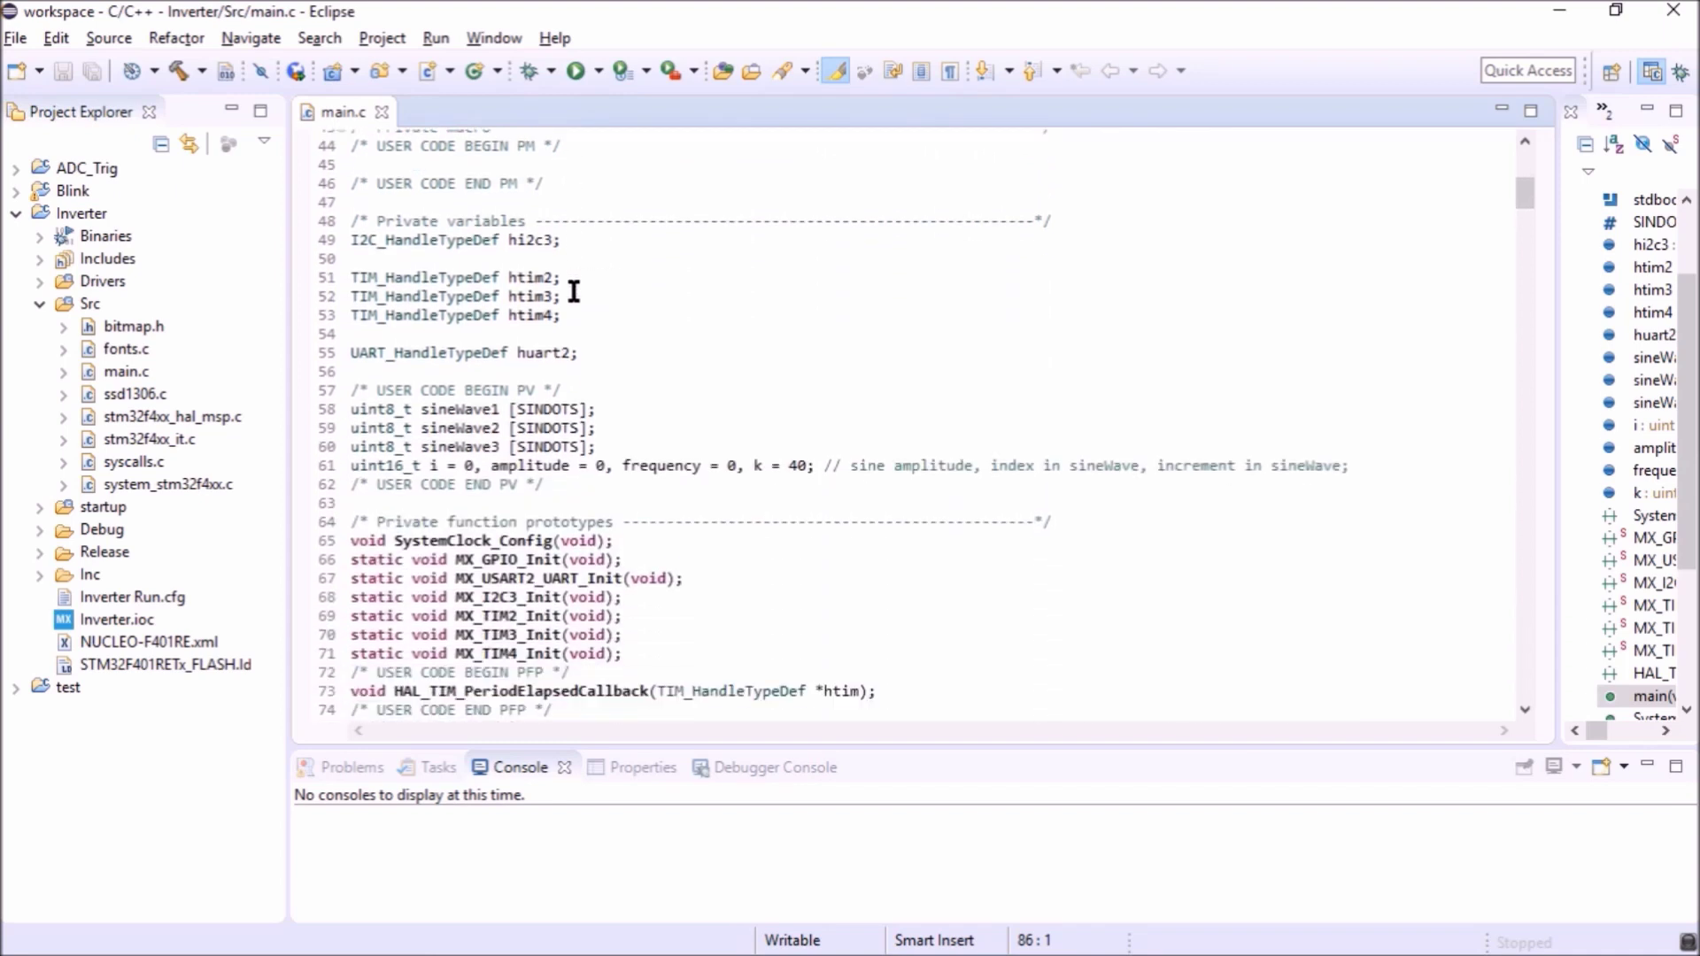
pyautogui.scroll(-2, 572, 285)
pyautogui.scroll(-1, 574, 290)
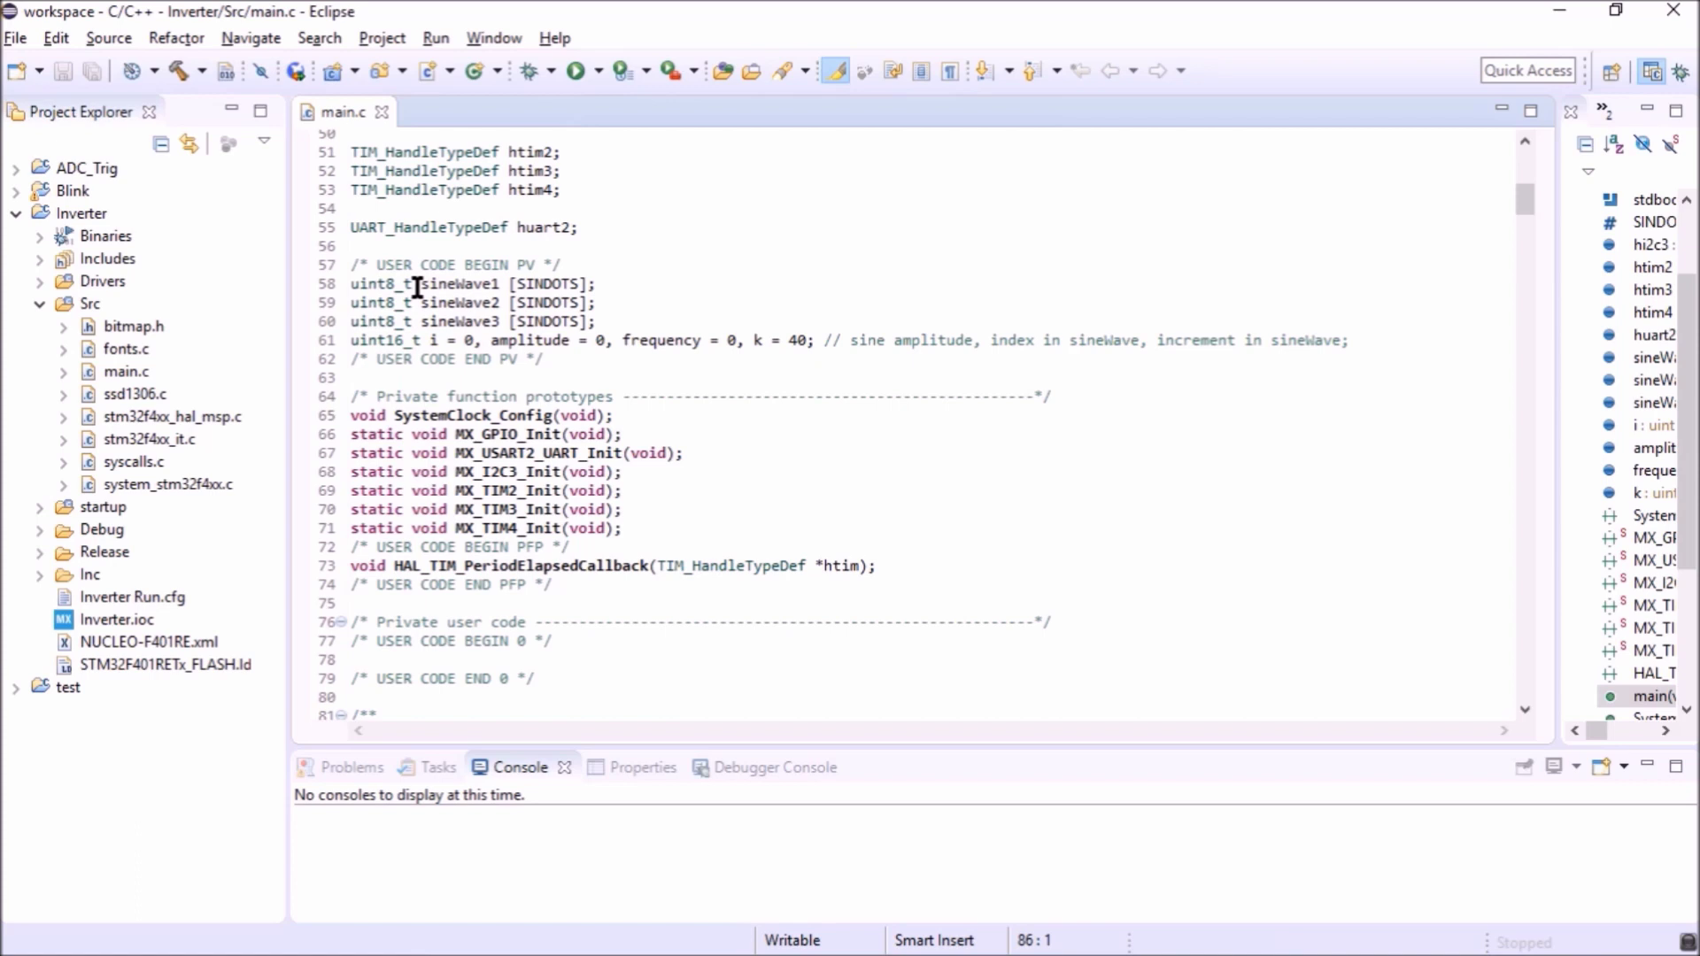
pyautogui.click(636, 312)
pyautogui.scroll(-2, 644, 326)
pyautogui.scroll(-2, 625, 348)
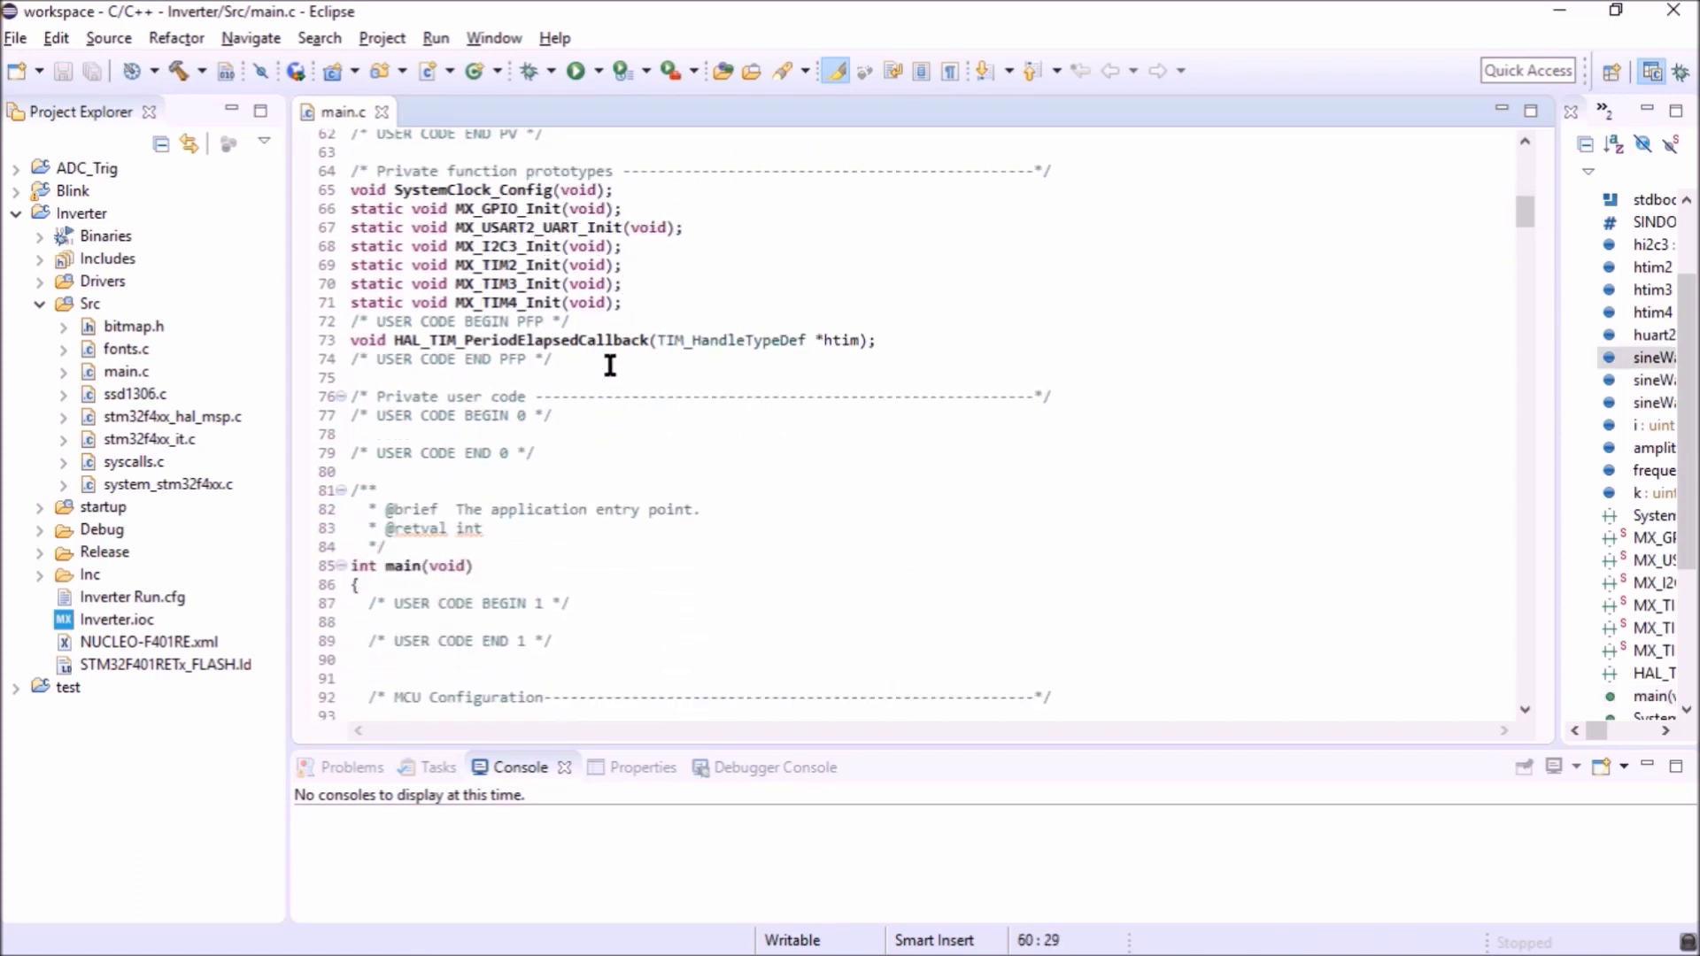
pyautogui.scroll(-5, 609, 367)
pyautogui.scroll(-3, 600, 385)
pyautogui.scroll(-3, 593, 399)
pyautogui.scroll(-4, 583, 405)
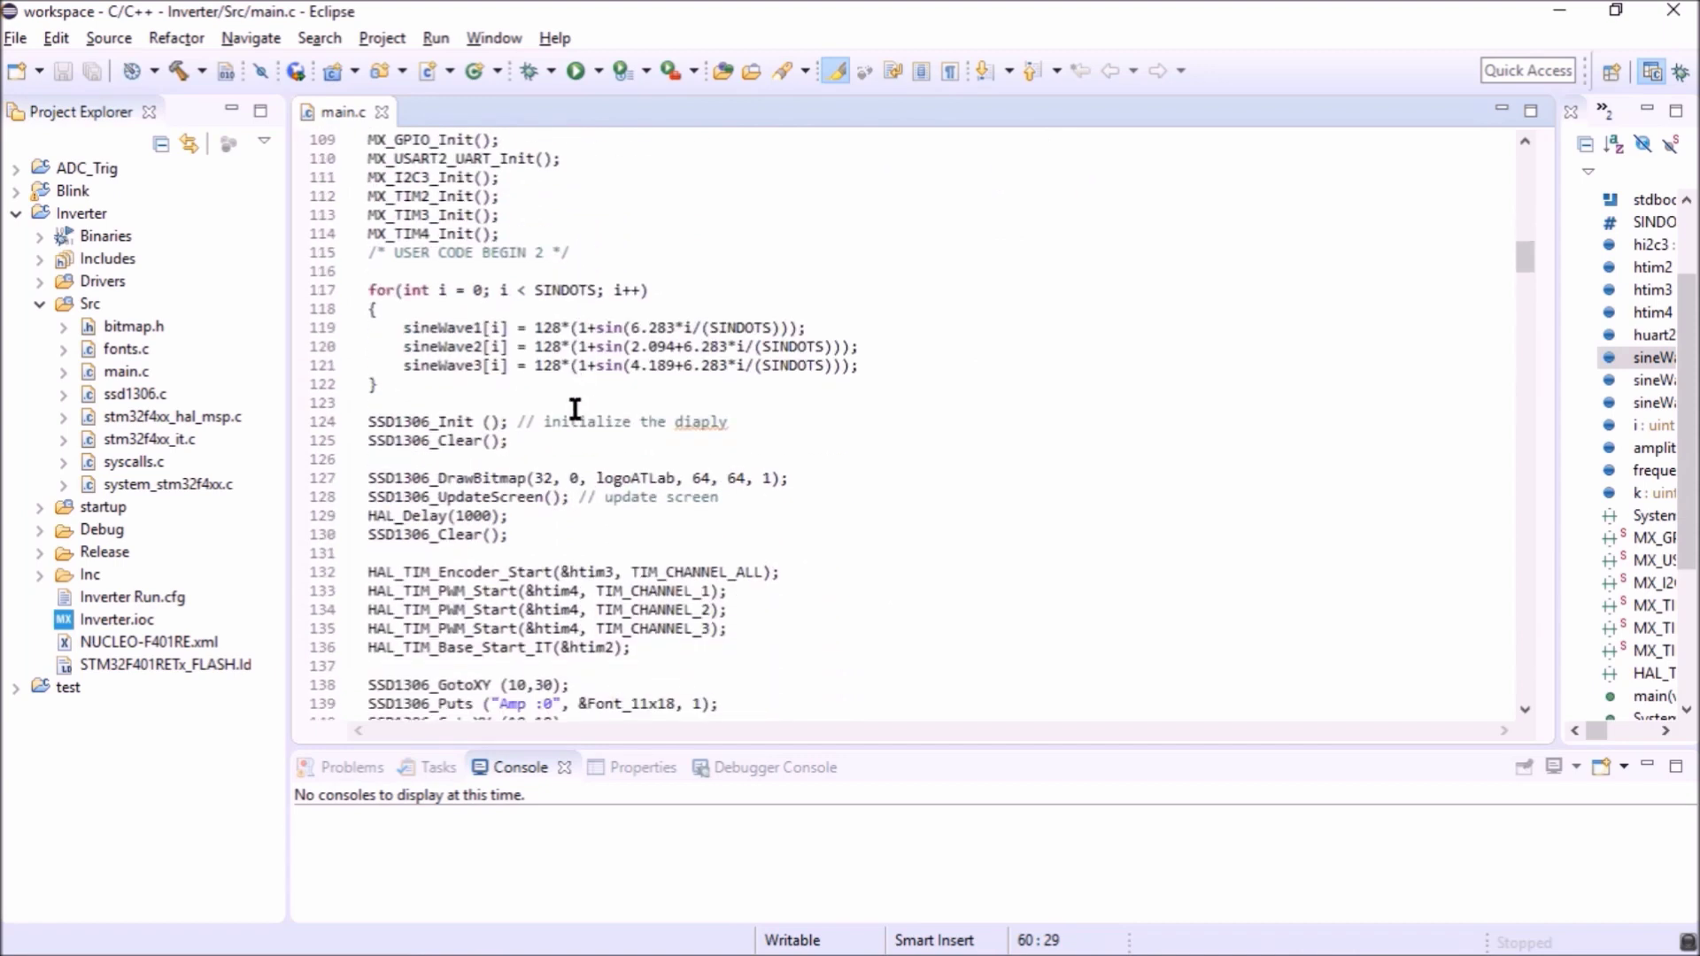
pyautogui.moveTo(427, 336); pyautogui.dragTo(557, 359)
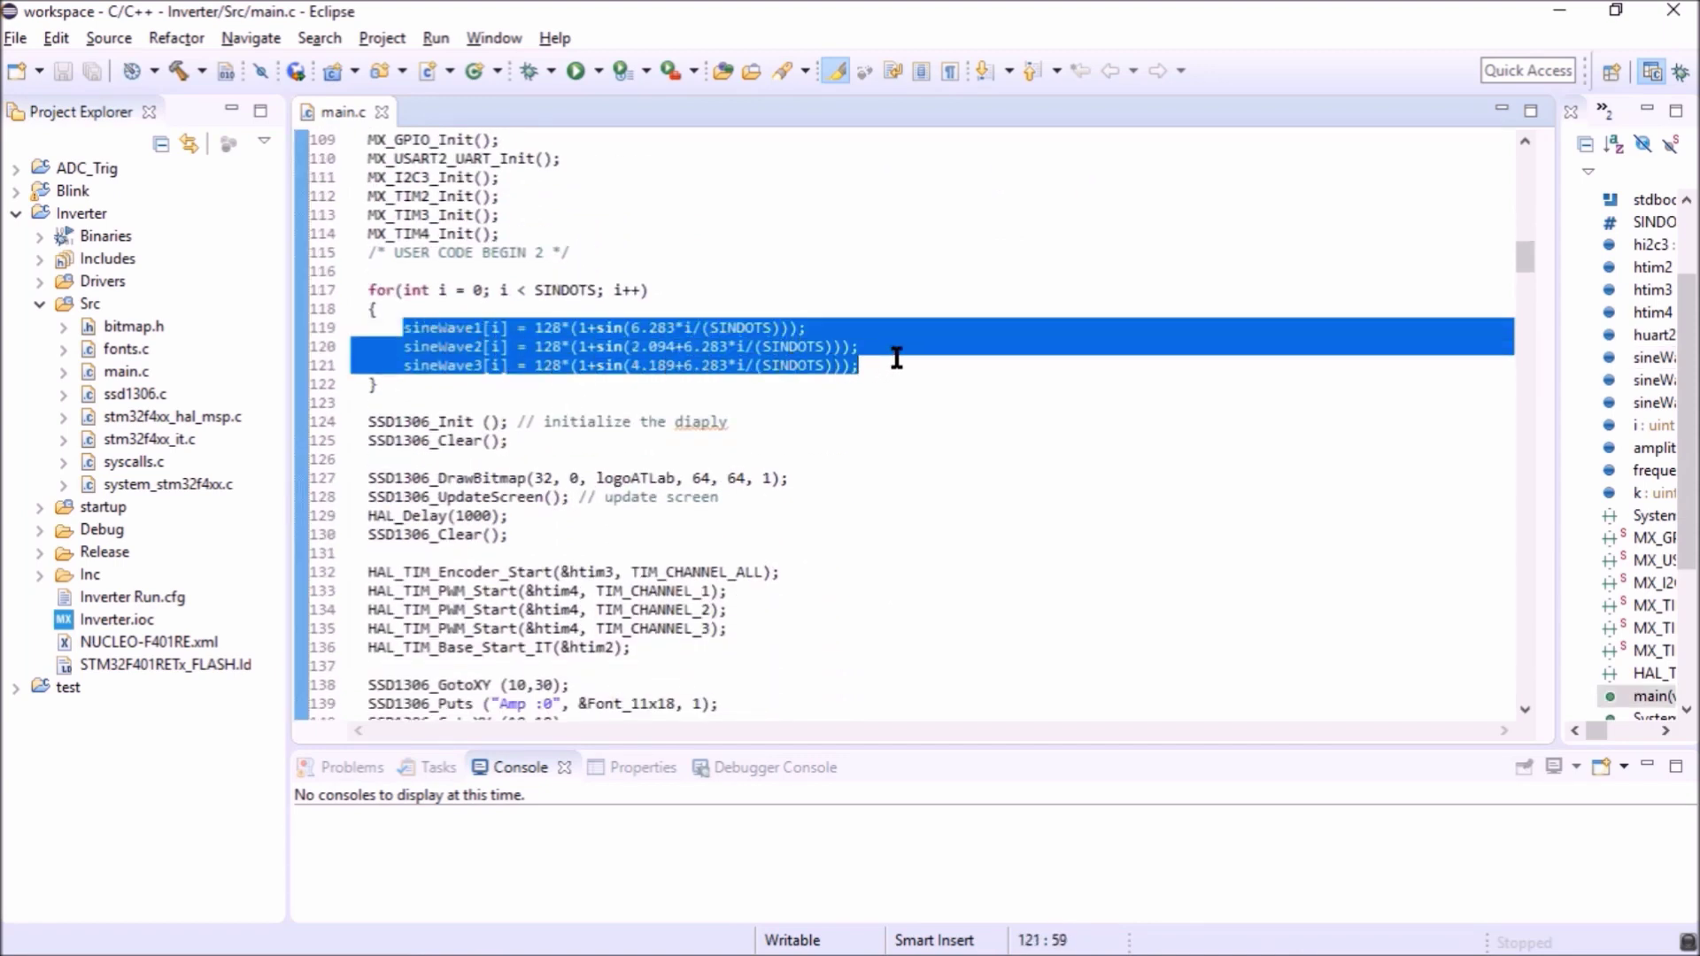
pyautogui.scroll(-1, 897, 346)
pyautogui.scroll(-2, 895, 347)
pyautogui.scroll(-1, 894, 344)
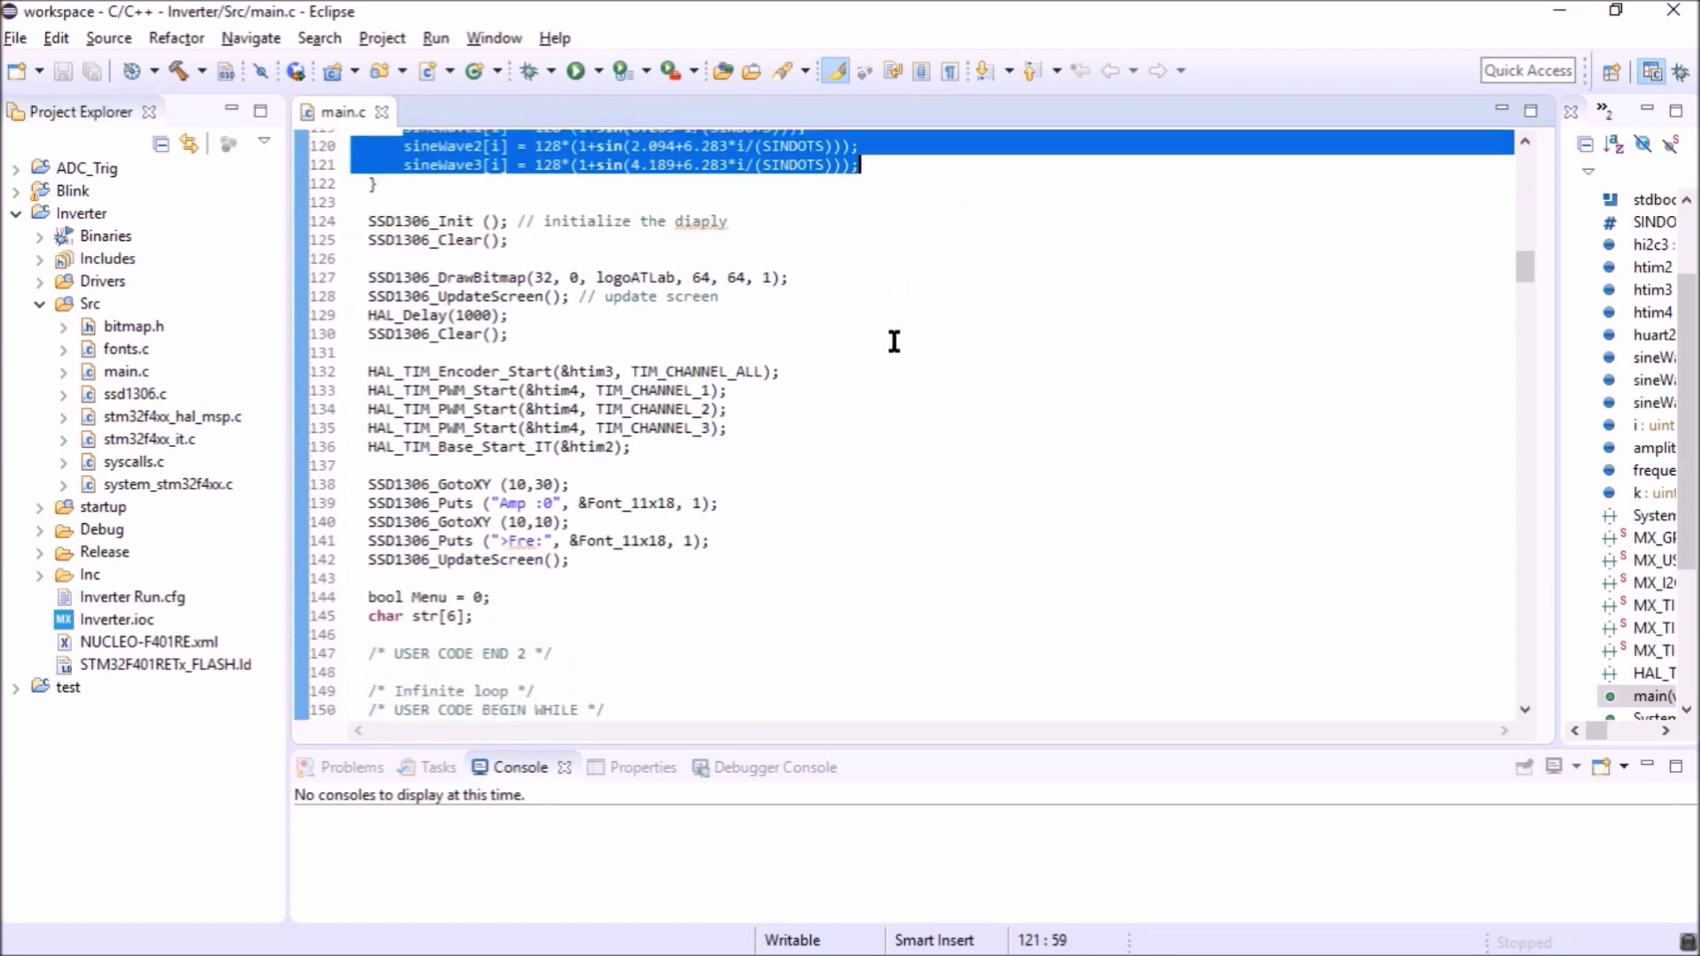
pyautogui.scroll(-2, 895, 342)
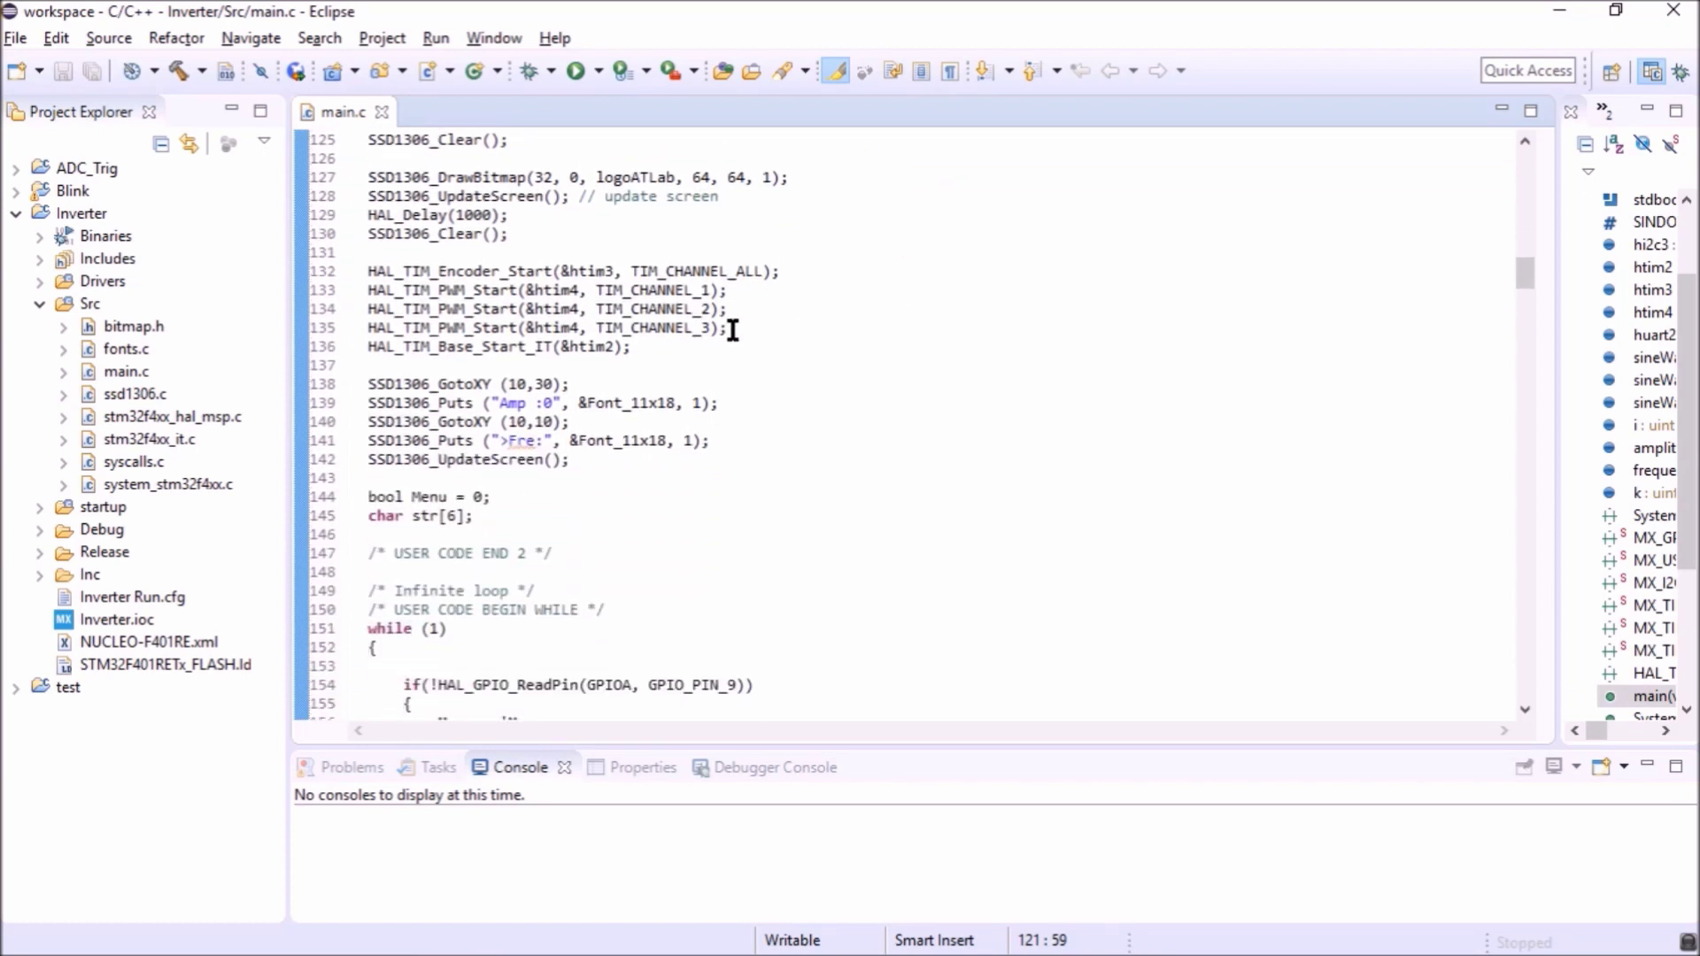
pyautogui.moveTo(729, 330); pyautogui.dragTo(448, 308)
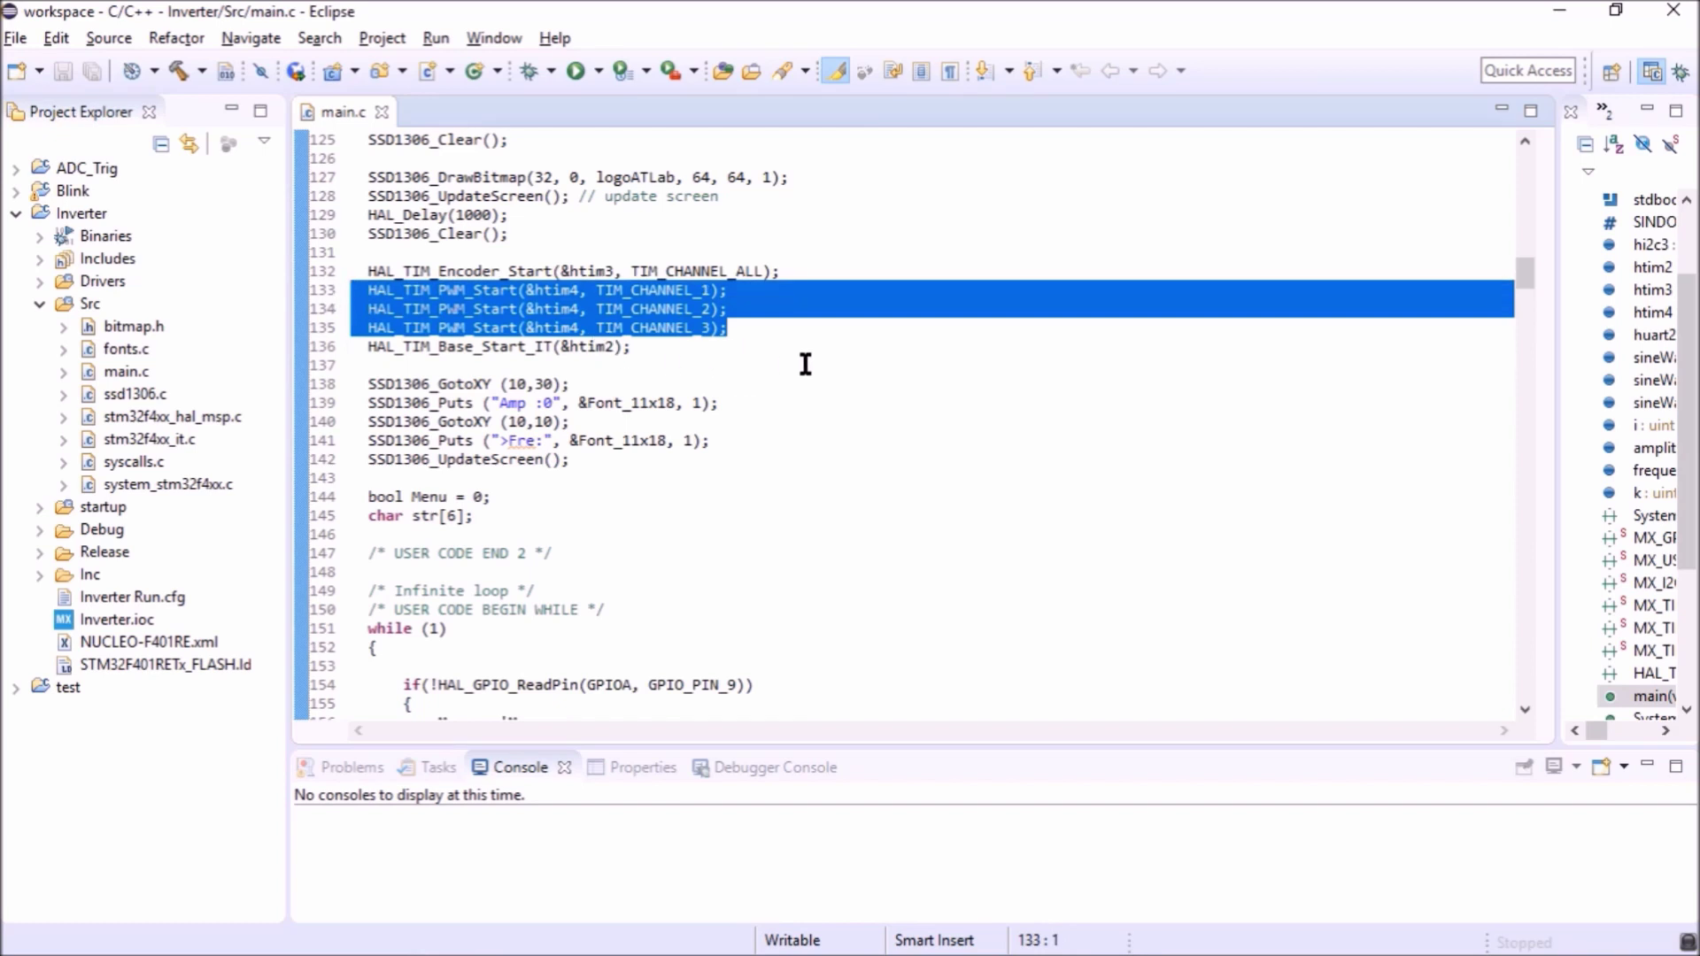
pyautogui.scroll(-2, 404, 362)
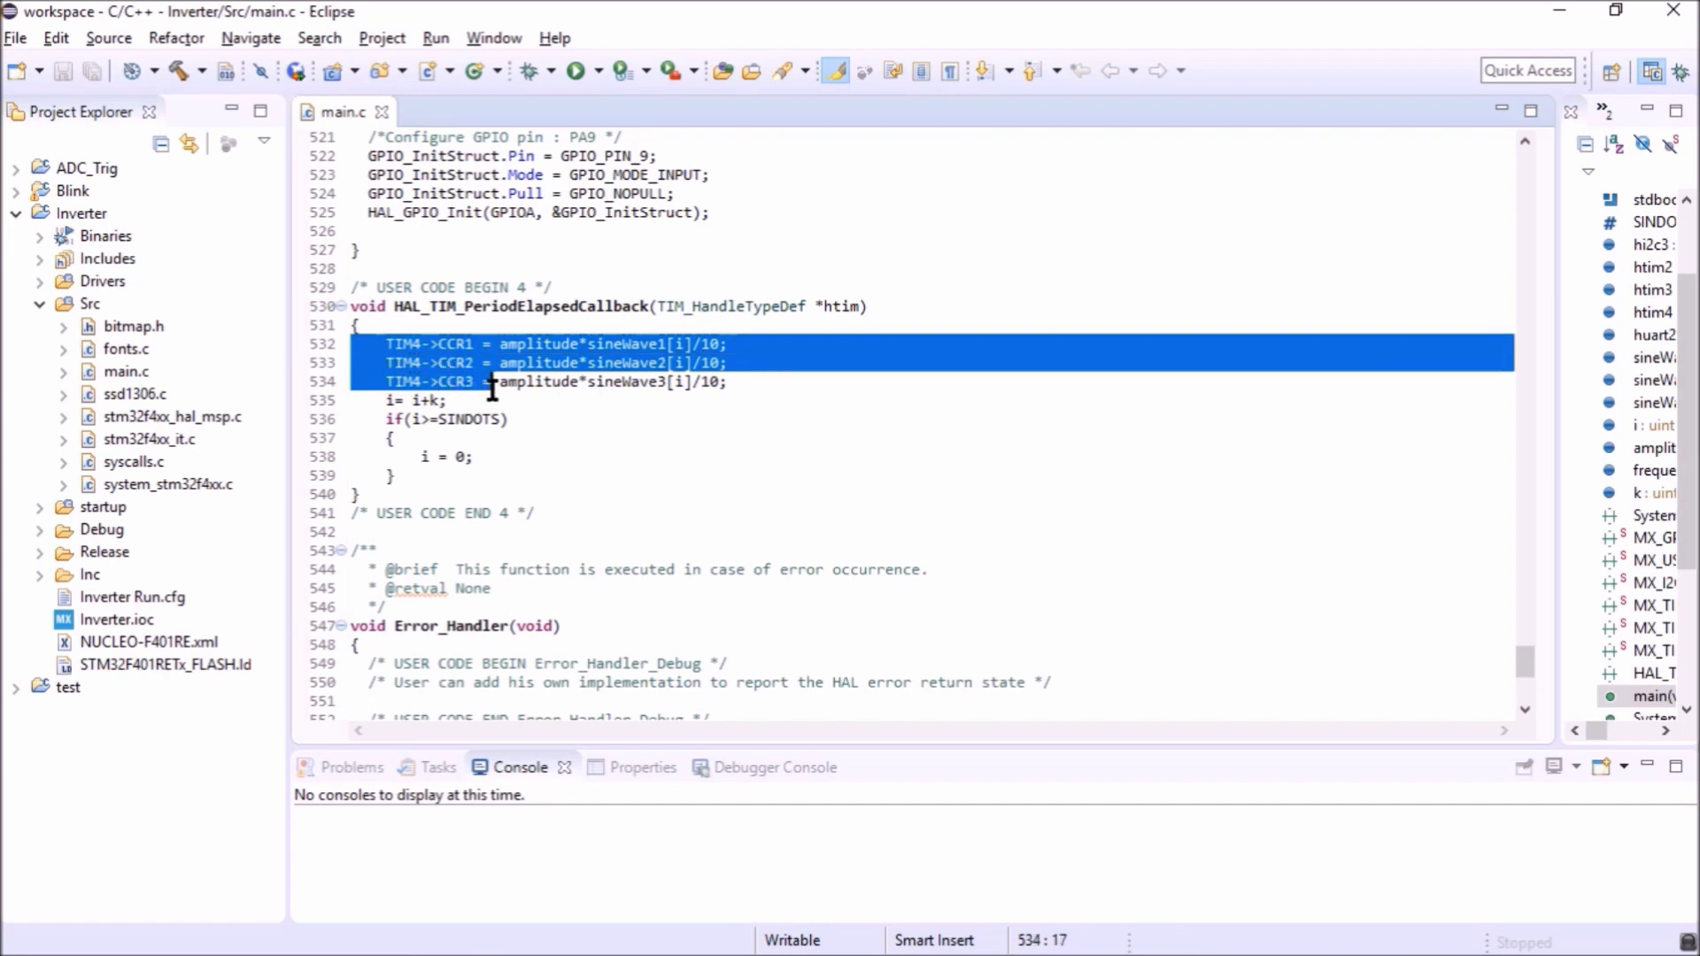
pyautogui.moveTo(565, 406); pyautogui.dragTo(594, 428)
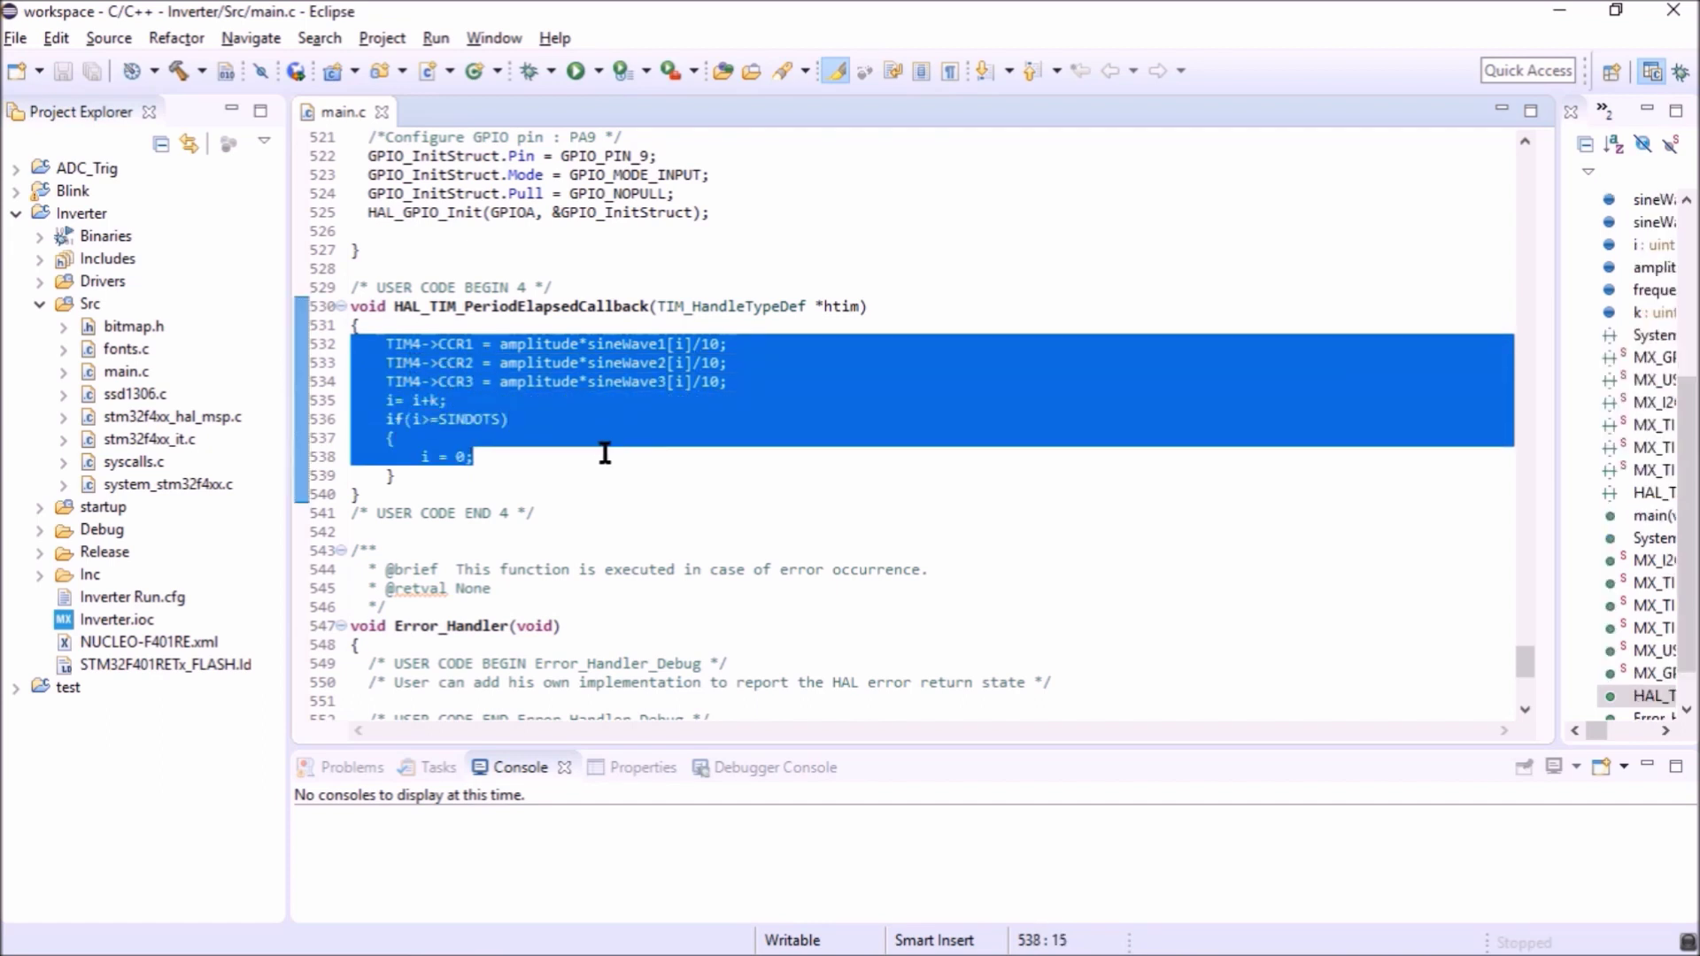
pyautogui.press('Down')
pyautogui.press('Down')
pyautogui.scroll(3, 916, 428)
pyautogui.scroll(2, 917, 430)
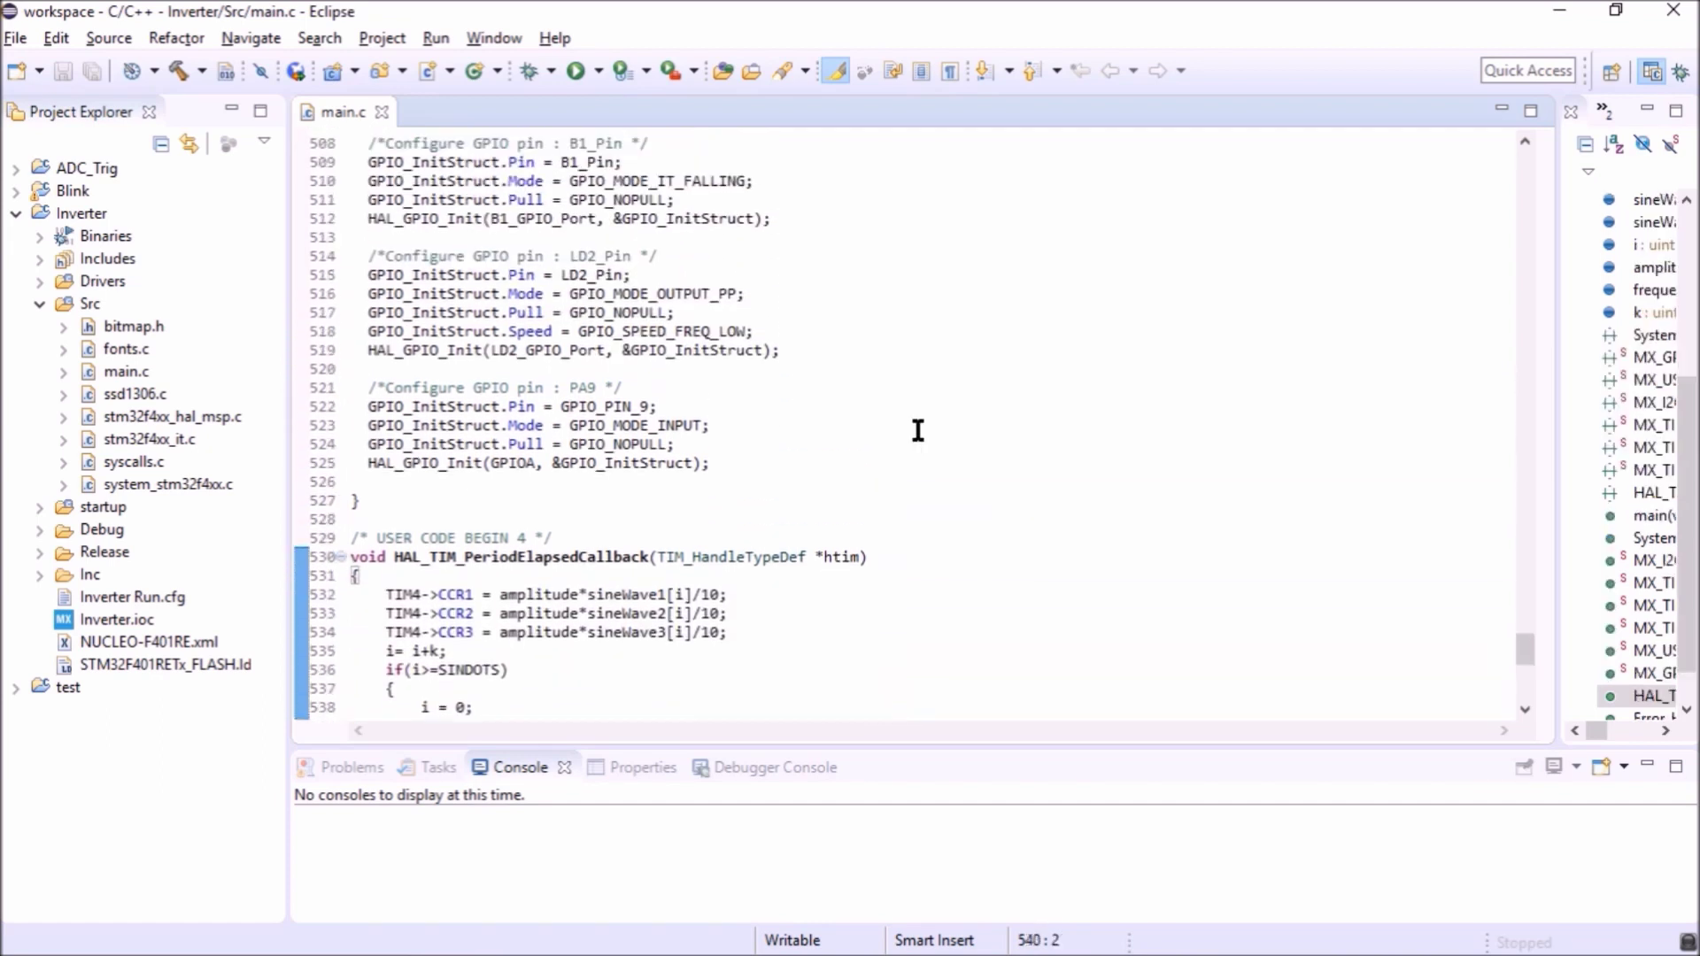
pyautogui.scroll(3, 916, 429)
pyautogui.scroll(4, 917, 430)
pyautogui.scroll(4, 918, 429)
pyautogui.scroll(4, 918, 429)
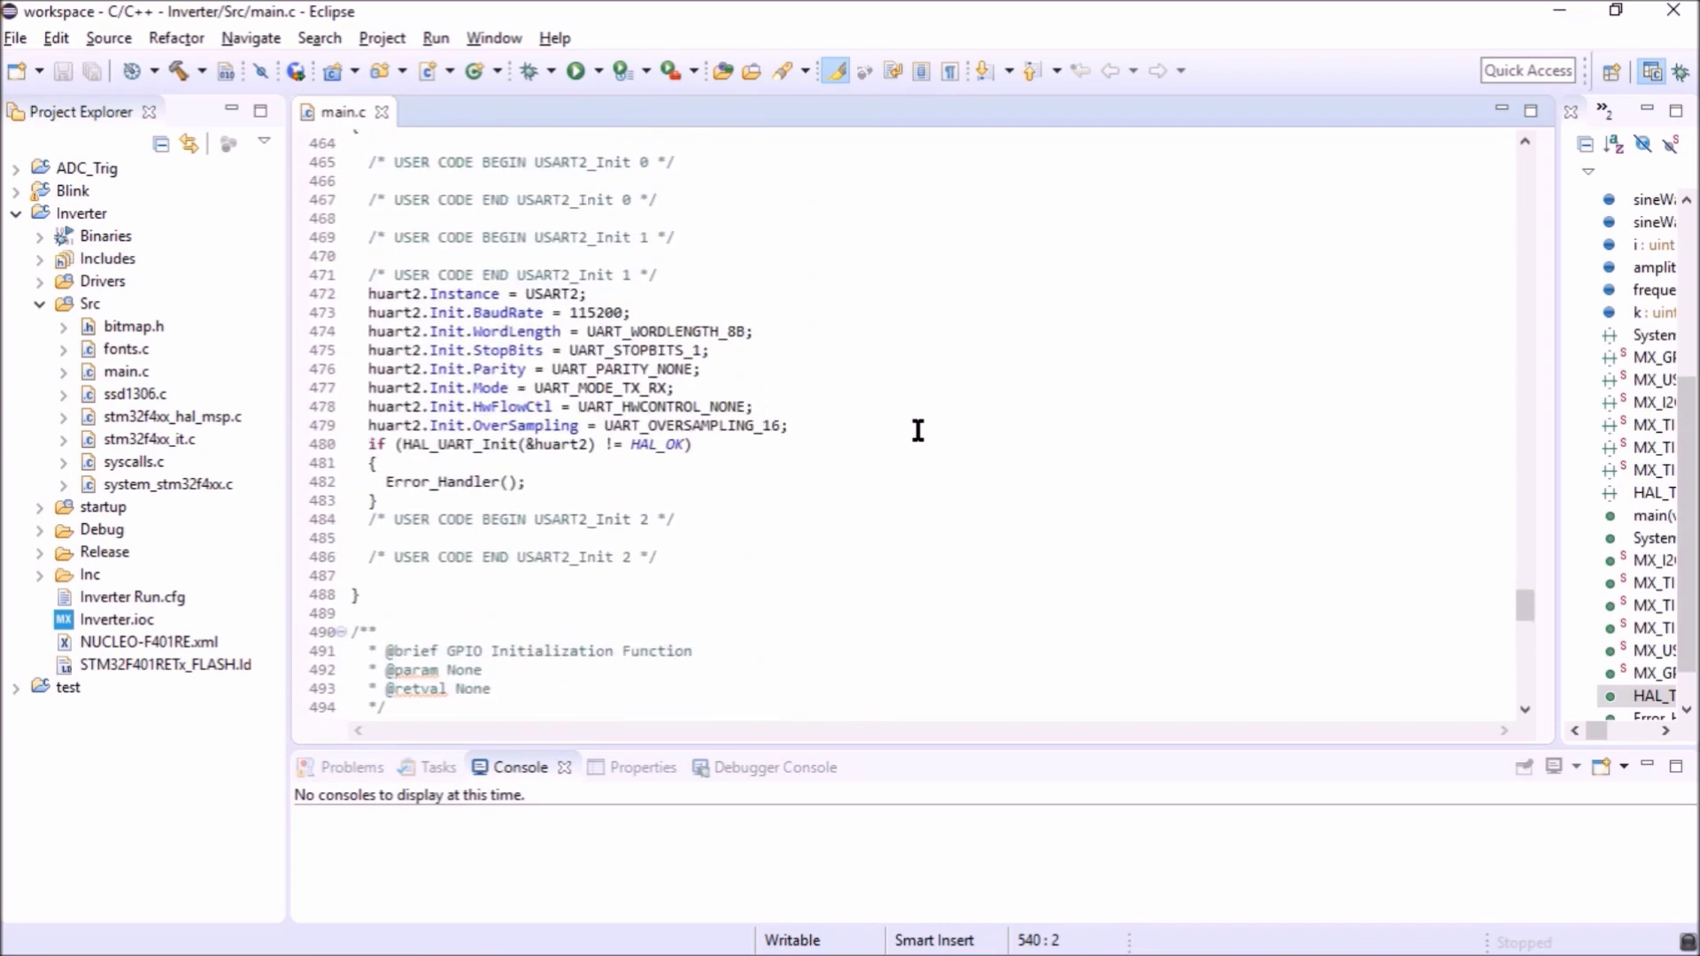